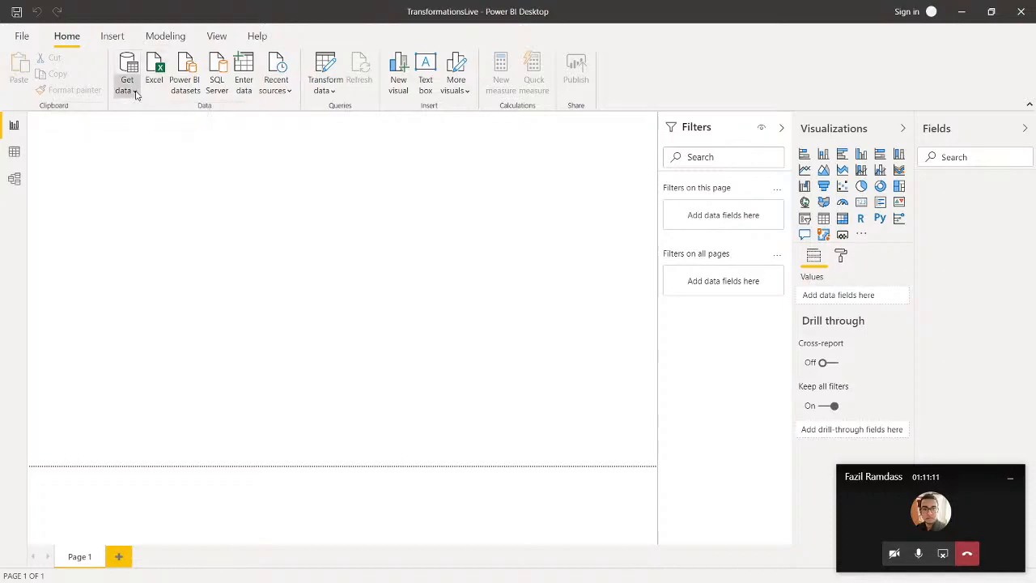
# Step: Connect to the Excel workbook API_SP.POP.TOTL_DS2_en_excel_v2_988396.xls in the Episode 2 folder as a data source
pyautogui.click(134, 93)
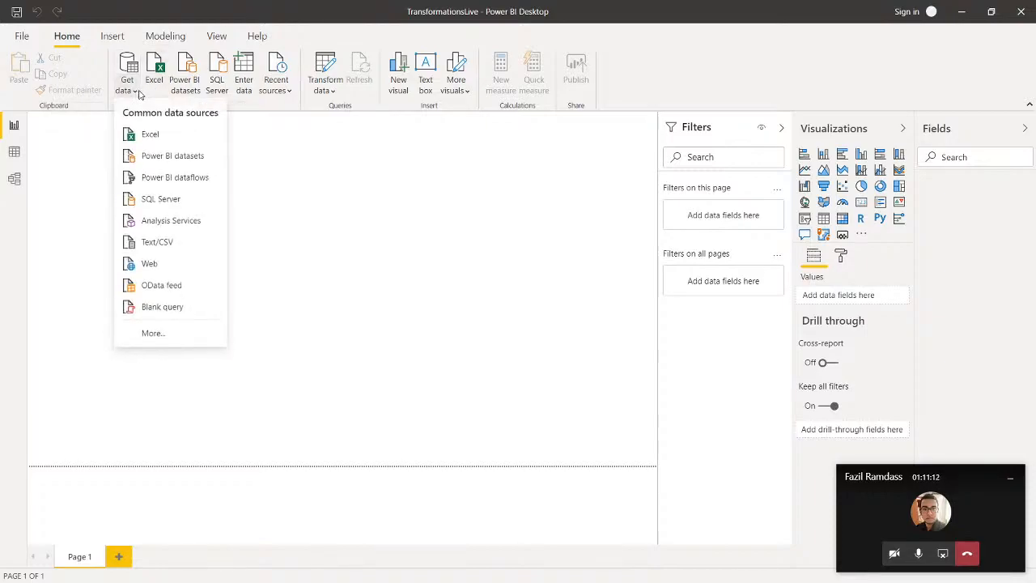
pyautogui.click(148, 135)
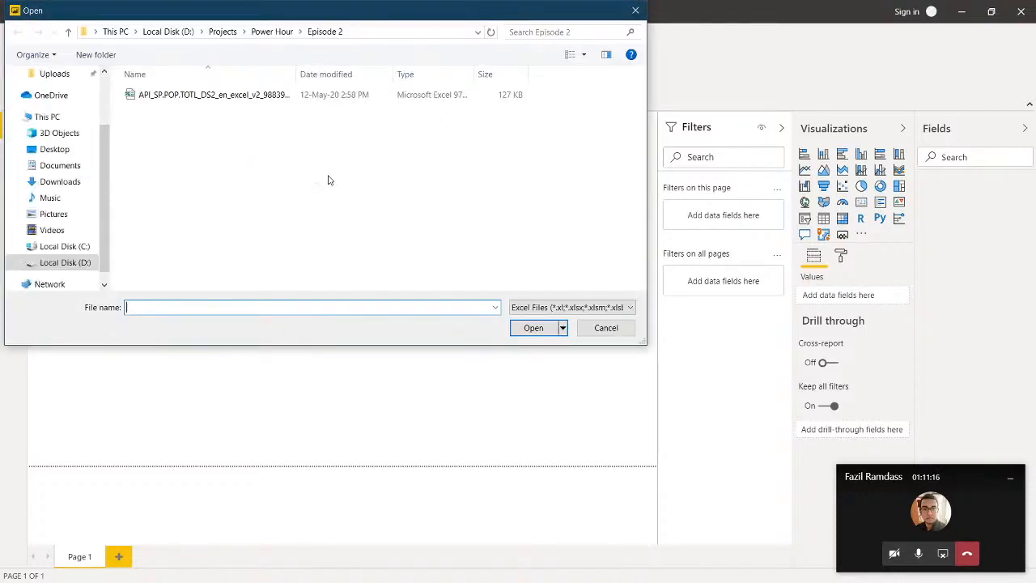
pyautogui.click(244, 100)
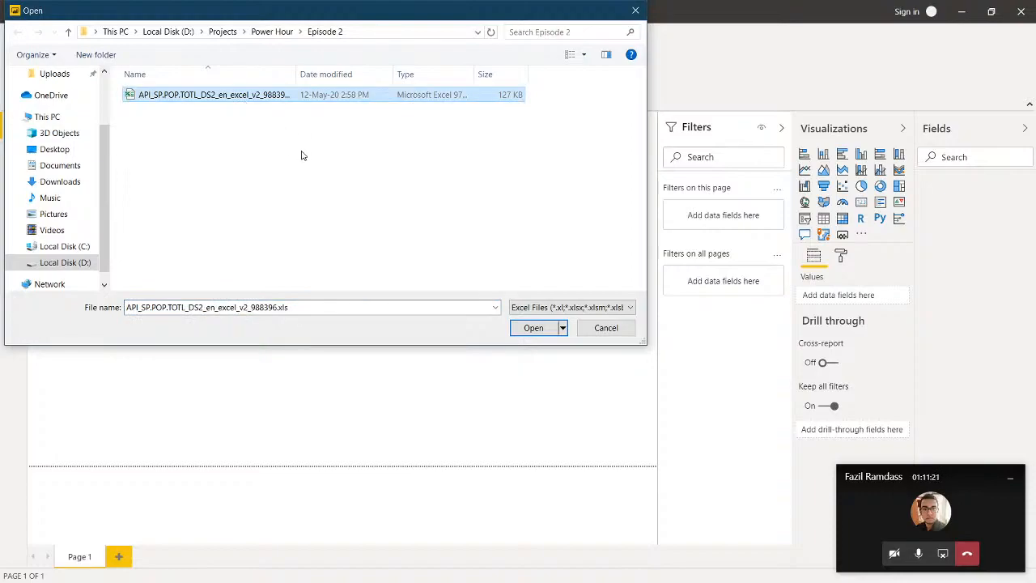
pyautogui.press('Return')
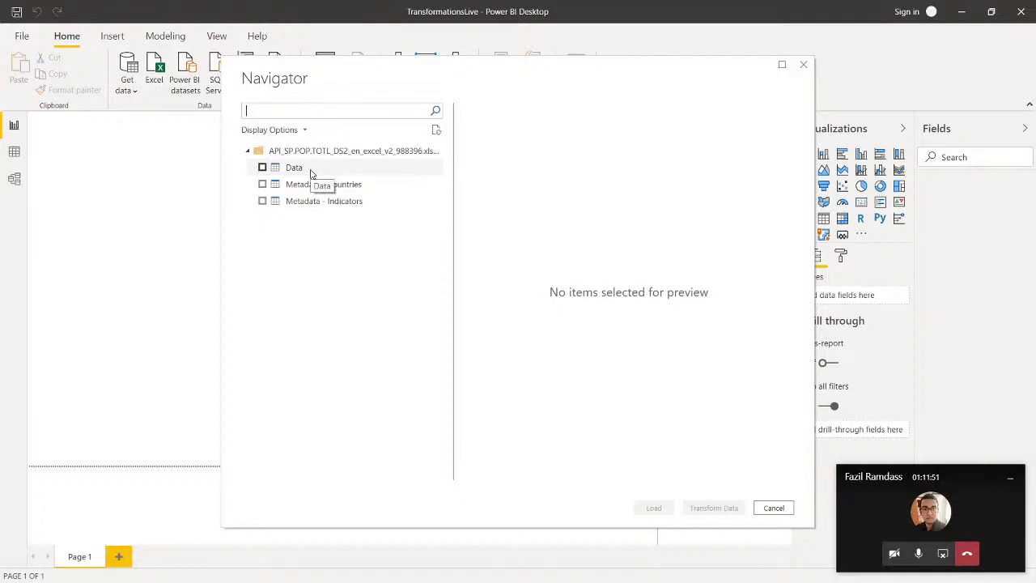
# Step: Preview the workbook's three sheets and load only Data and Metadata - Countries into the report
pyautogui.click(311, 171)
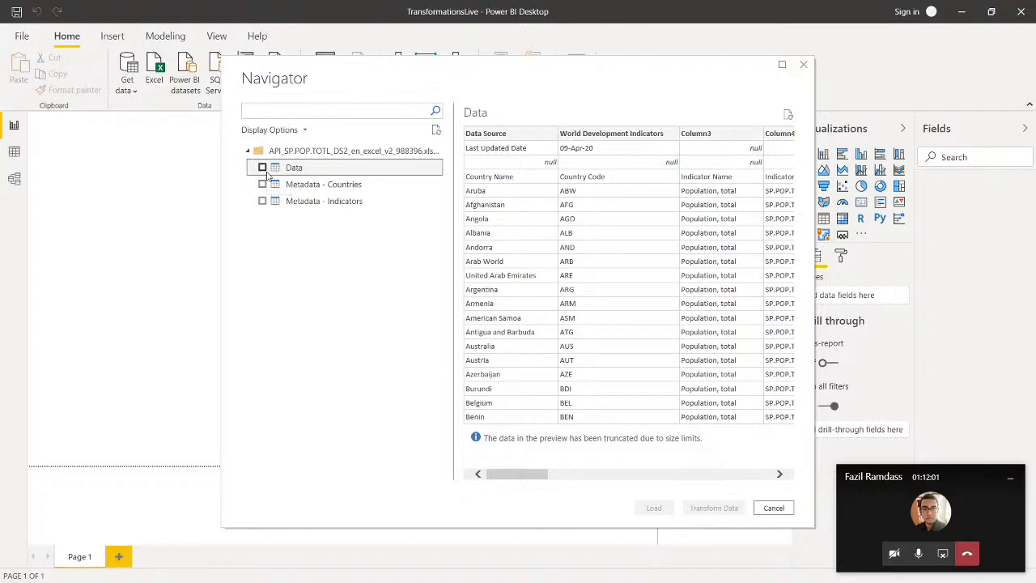
pyautogui.click(262, 169)
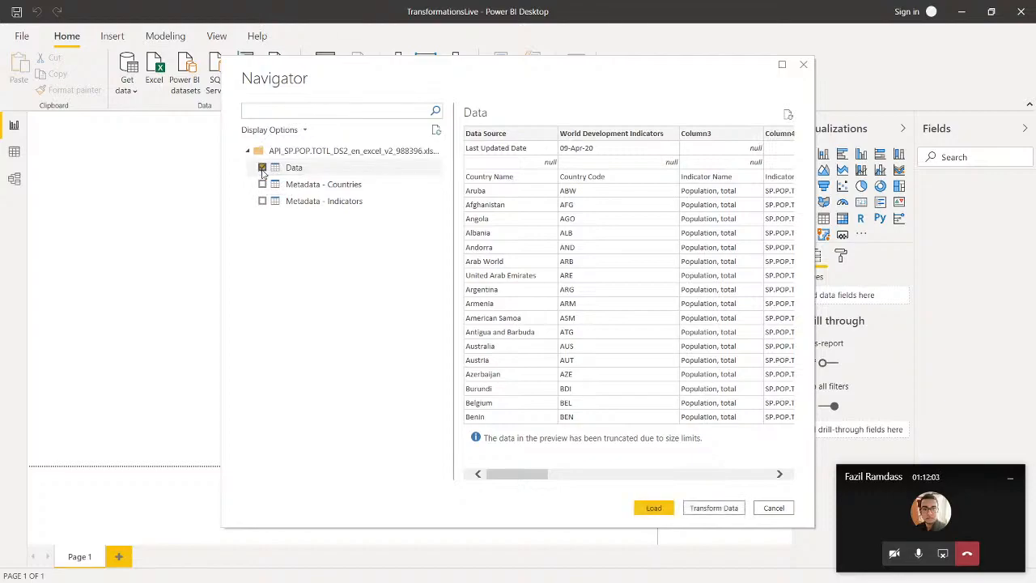
pyautogui.click(307, 187)
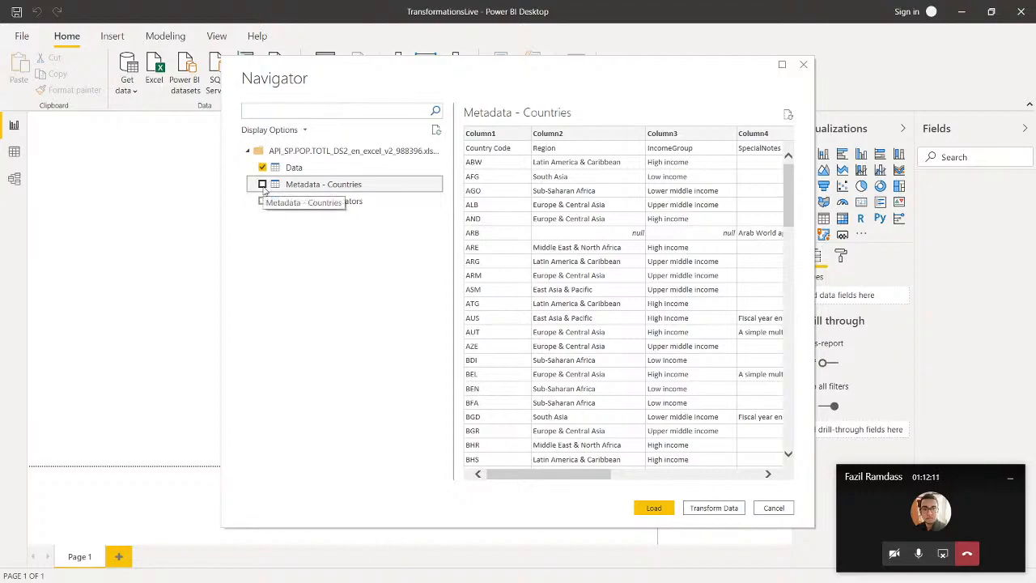
pyautogui.click(262, 184)
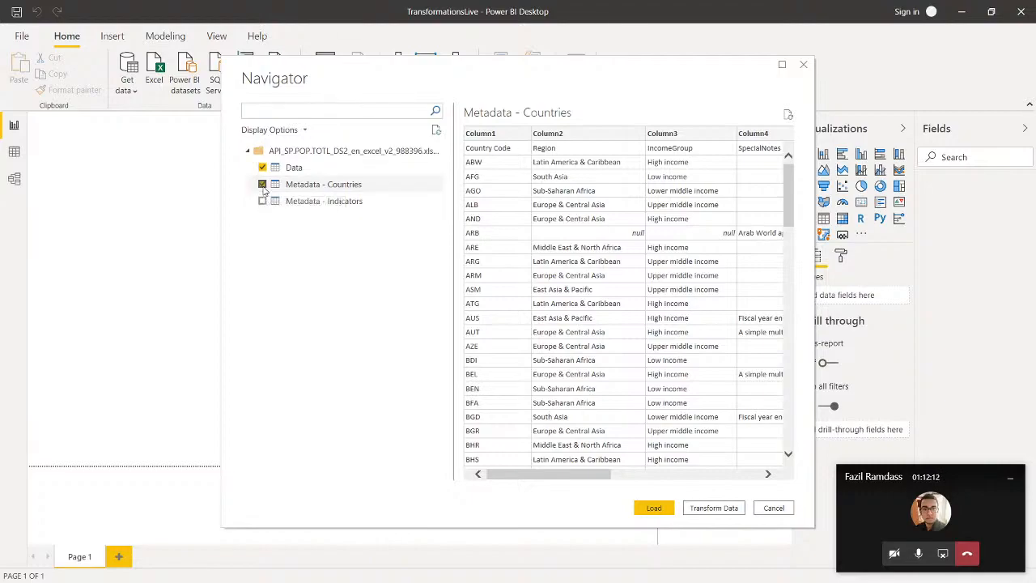
pyautogui.click(303, 203)
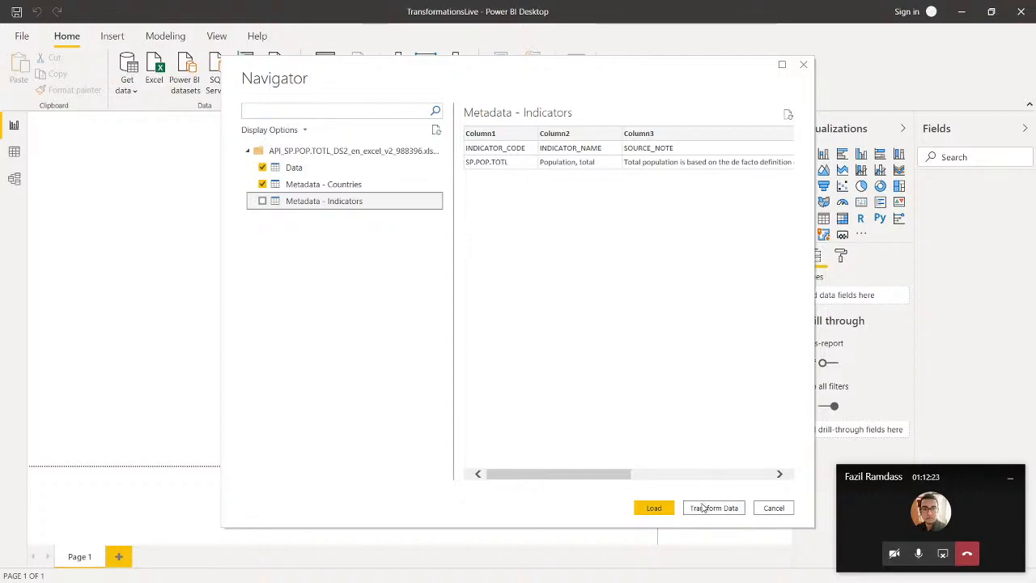
pyautogui.click(660, 510)
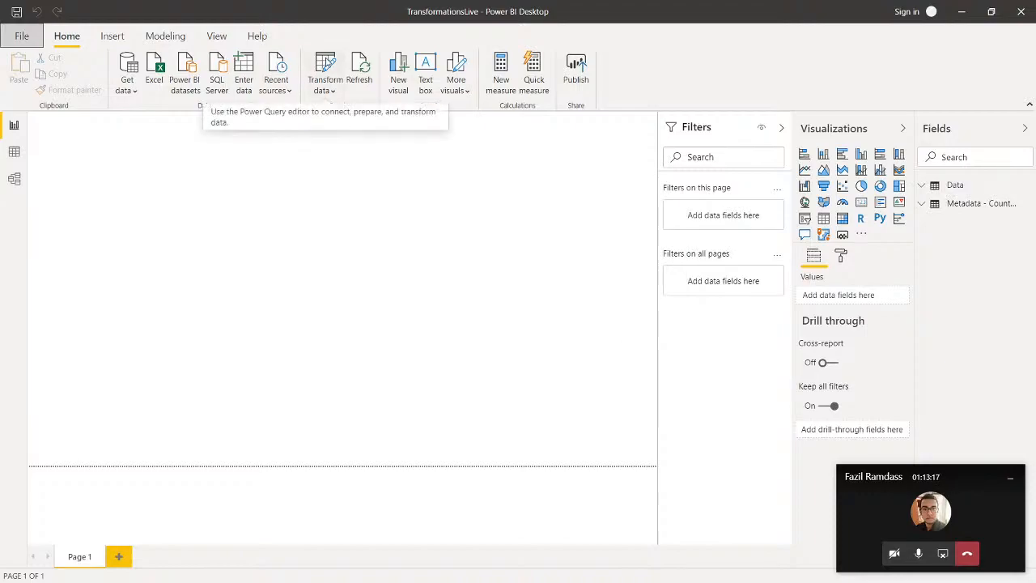
# Step: Open the loaded tables in a maximized Power Query Editor and remove the blank rows from the Data query
pyautogui.click(327, 63)
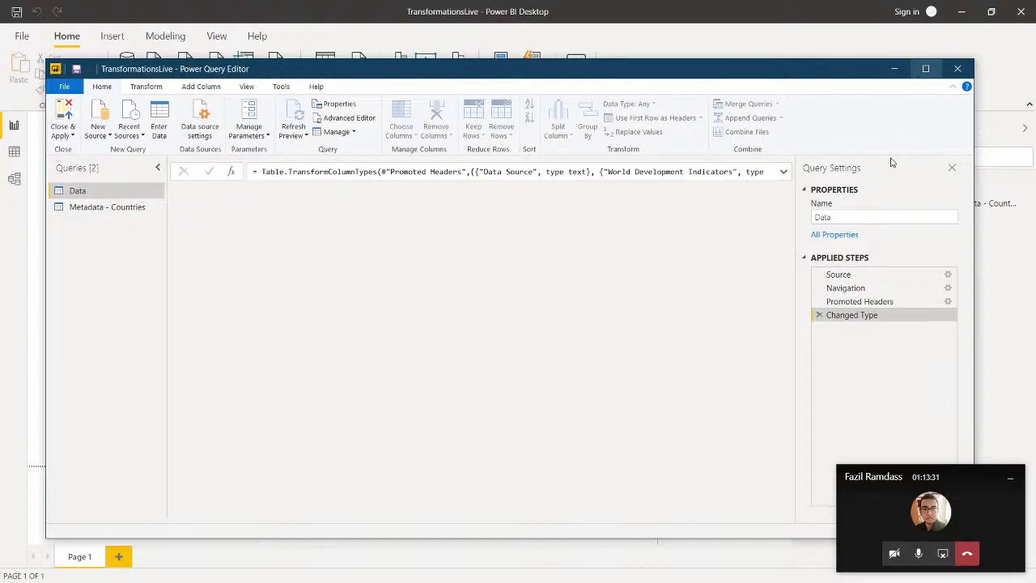
pyautogui.click(927, 68)
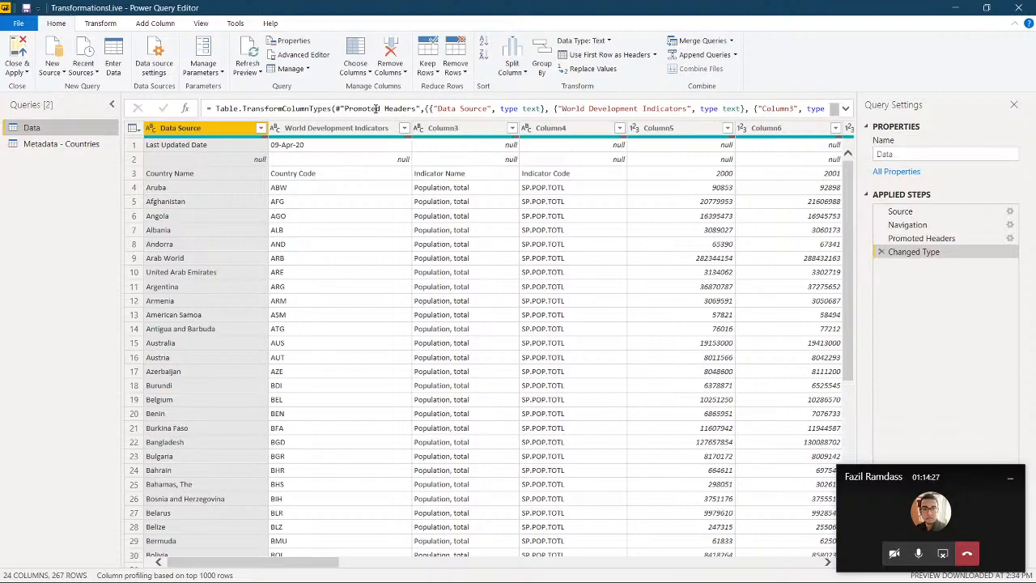
pyautogui.click(464, 75)
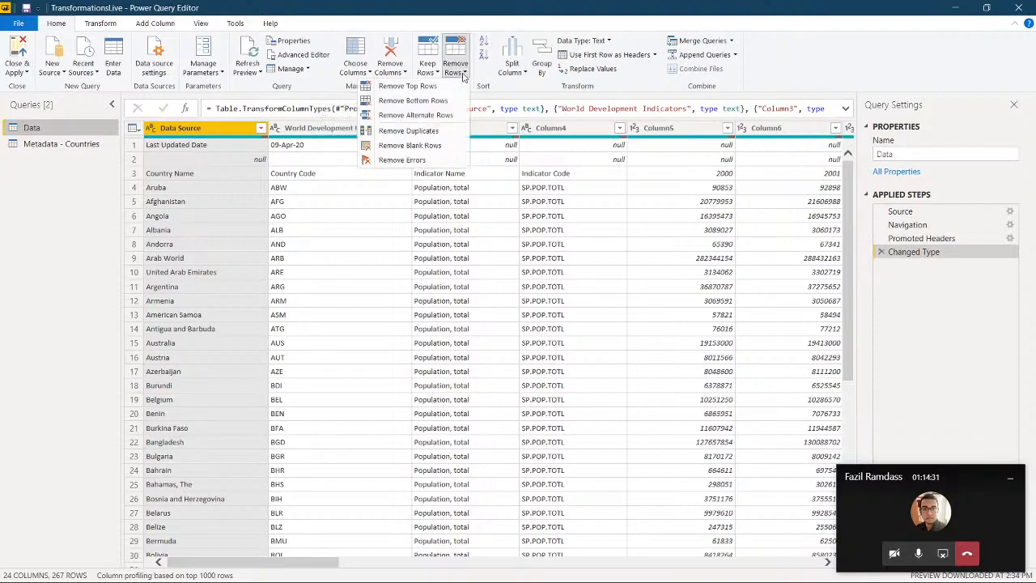
pyautogui.click(424, 146)
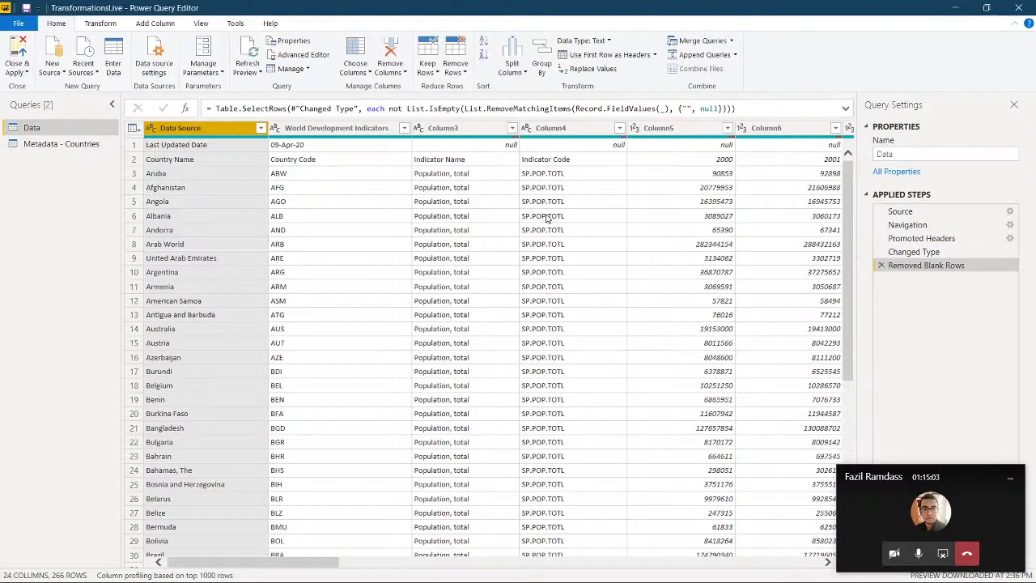
# Step: Remove the top 1 row from the Data query
pyautogui.click(465, 74)
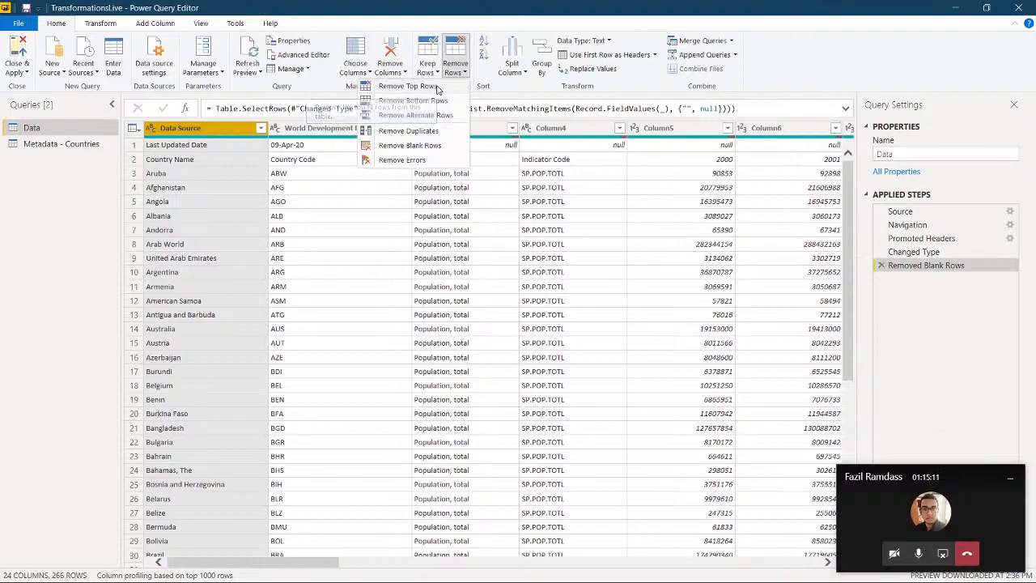
pyautogui.click(429, 86)
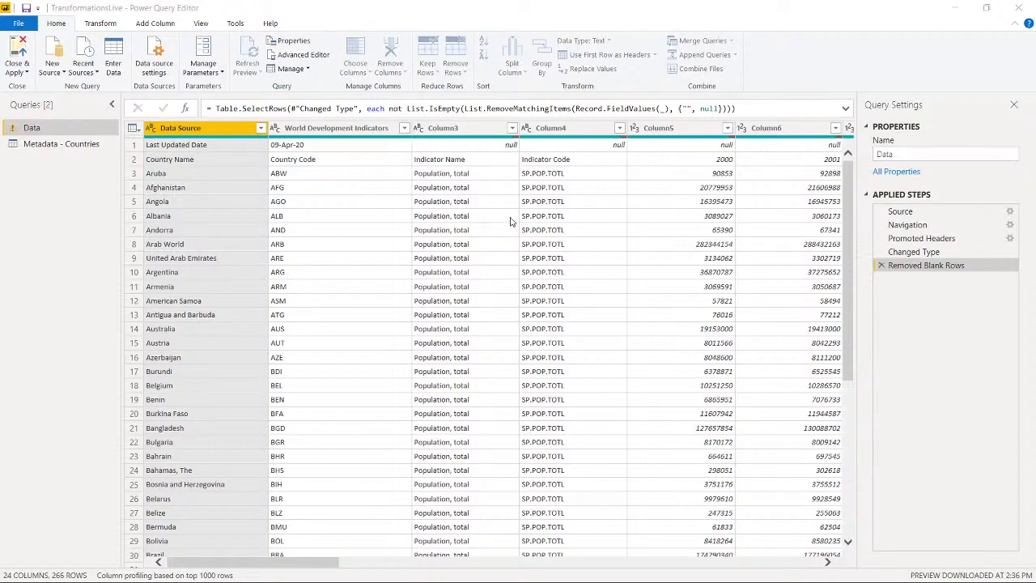
pyautogui.write('1')
pyautogui.press('Return')
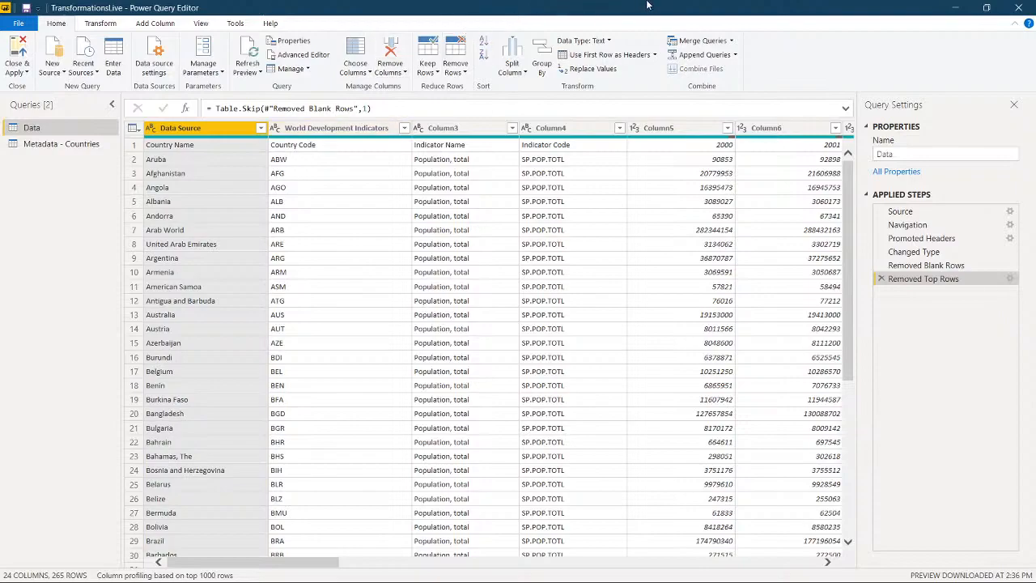
# Step: Promote the first row to column headers in both the Data and Metadata - Countries queries
pyautogui.click(604, 55)
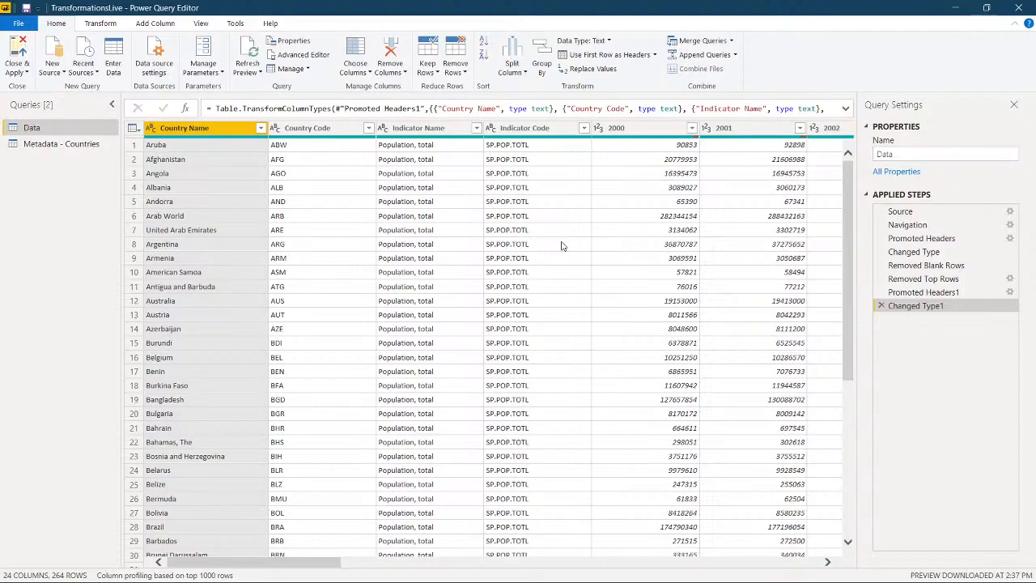
pyautogui.click(87, 143)
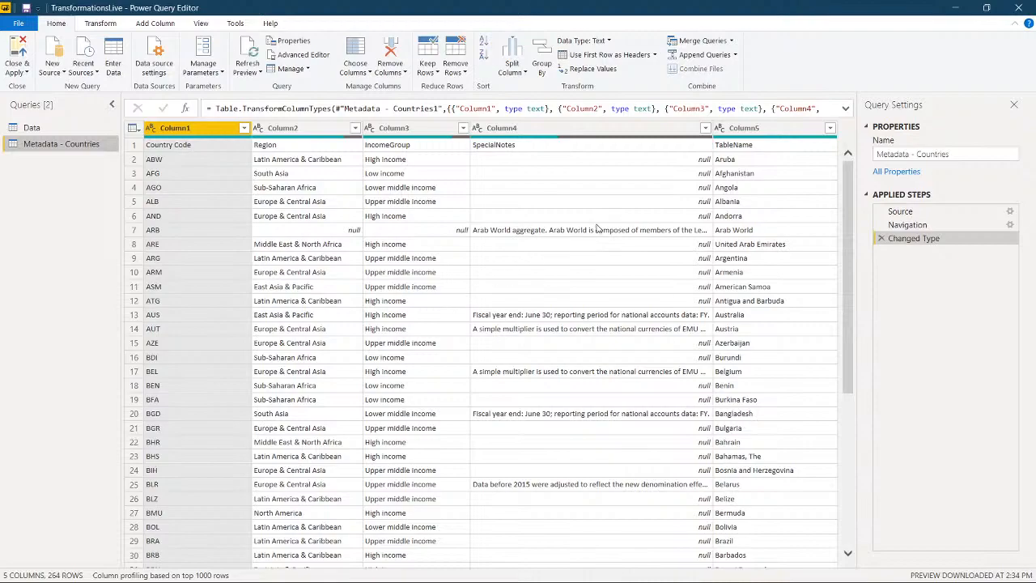
pyautogui.click(613, 56)
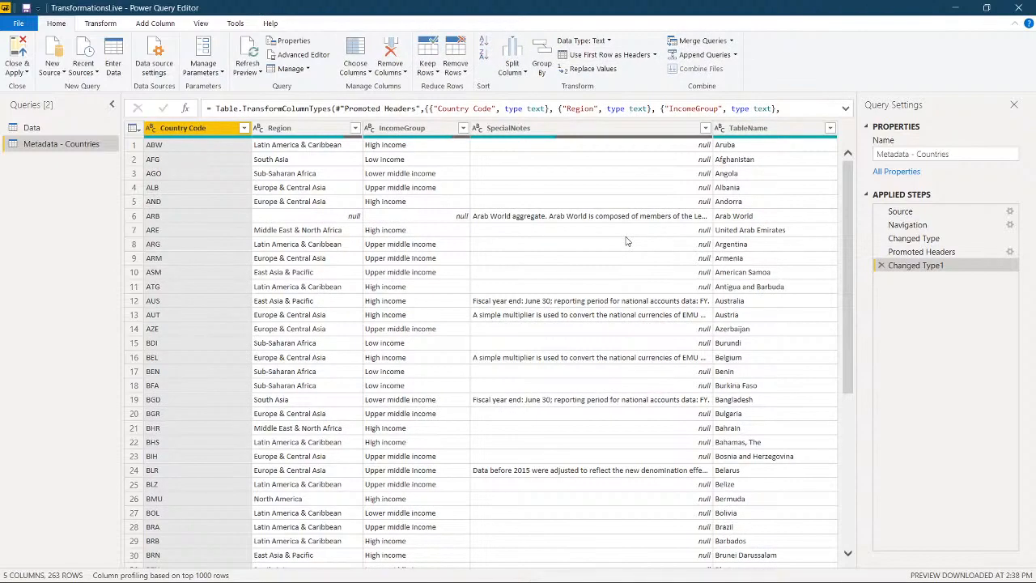
# Step: Compare the Data query with Metadata - Countries, examining the latter's Region and IncomeGroup columns
pyautogui.click(59, 131)
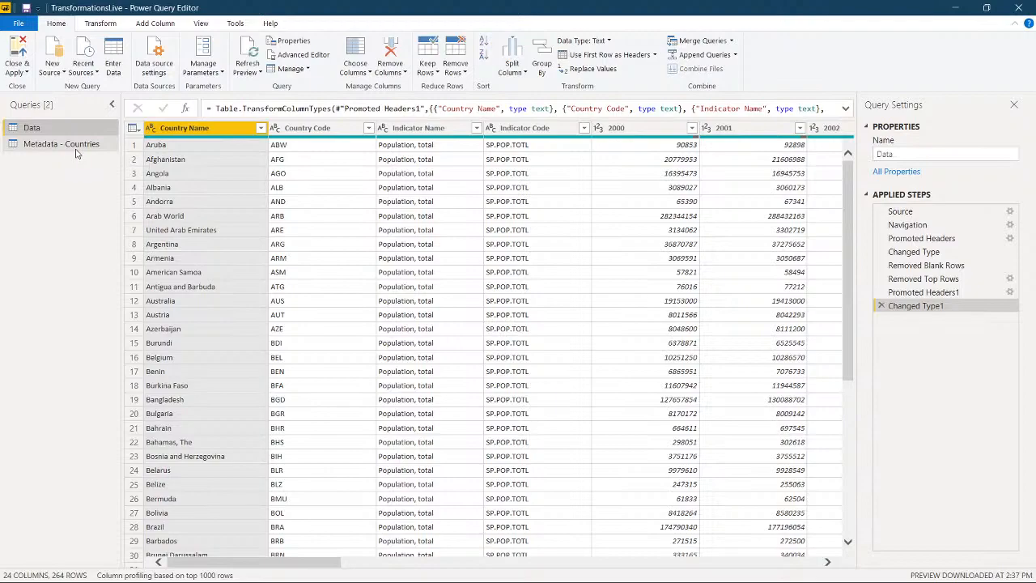
pyautogui.click(76, 147)
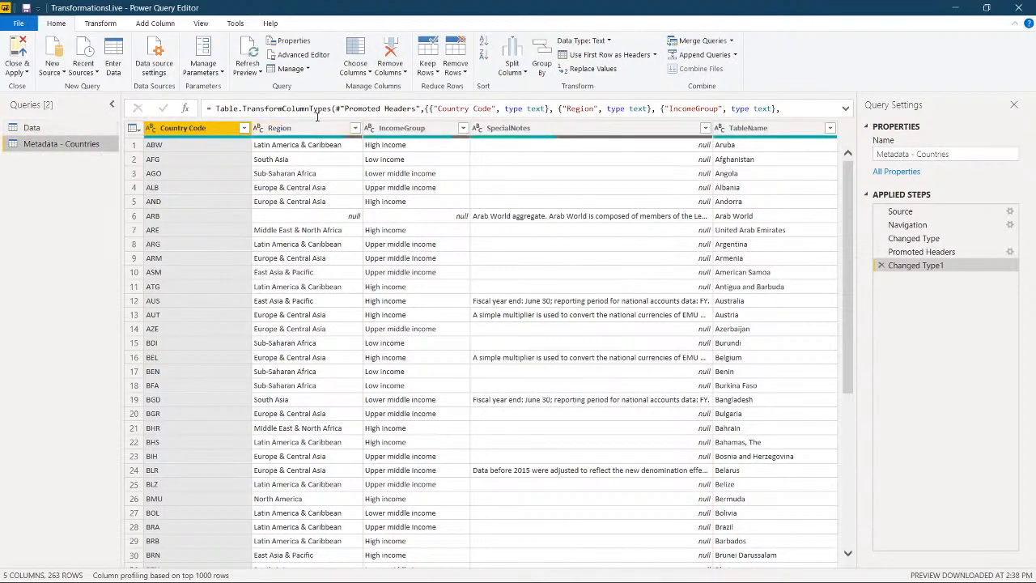
pyautogui.click(307, 130)
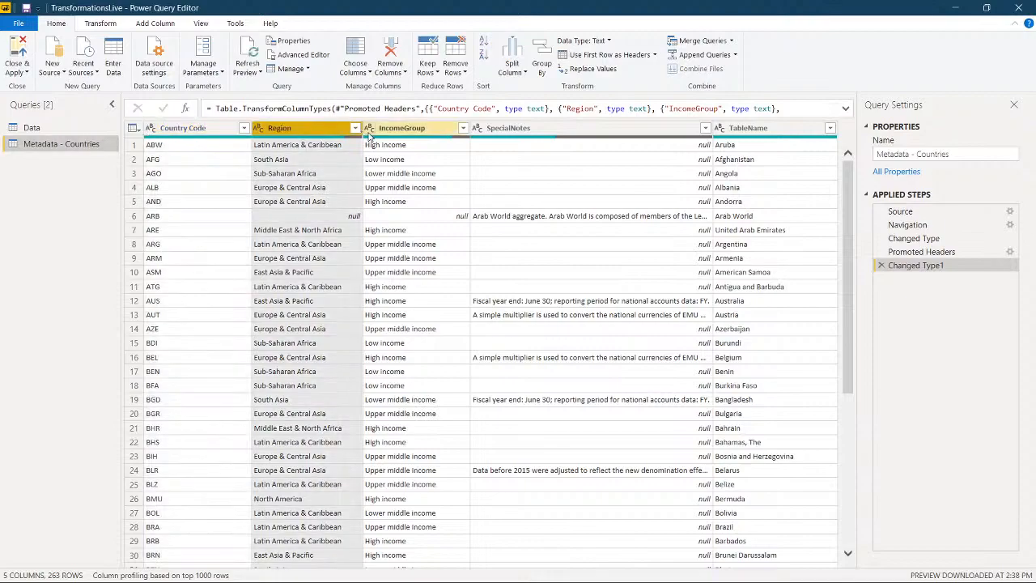
pyautogui.keyDown('ctrl'); pyautogui.click(376, 131); pyautogui.keyUp('ctrl')
pyautogui.click(318, 134)
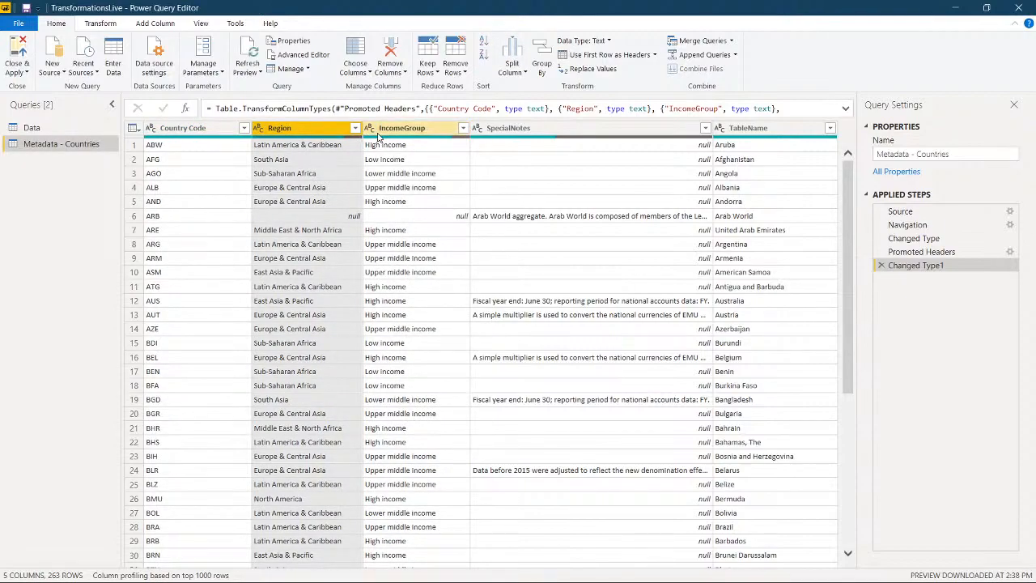
# Step: Merge Data with Metadata - Countries as a new query, matching on Country Code with a Left Outer join
pyautogui.click(42, 130)
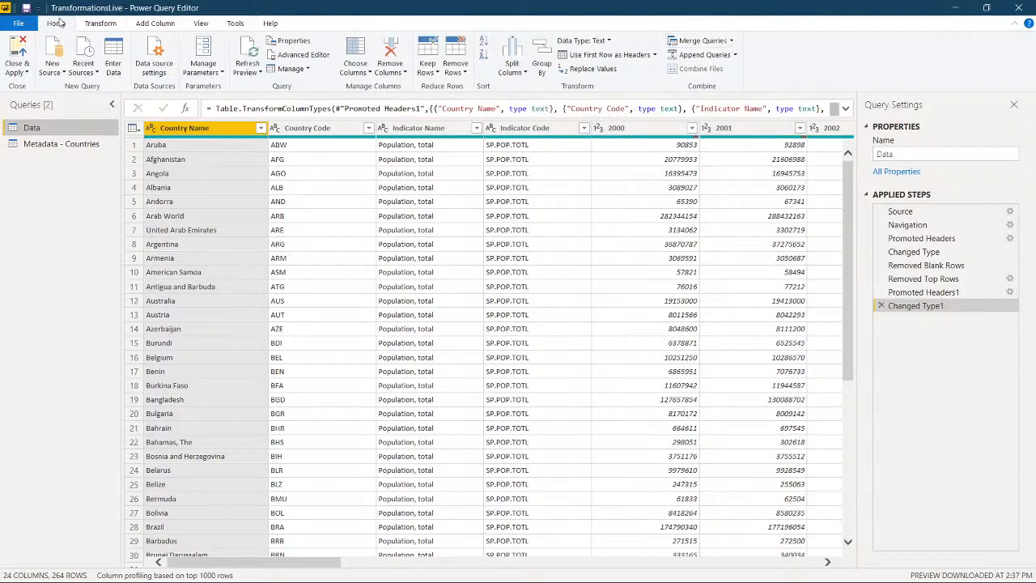
pyautogui.click(731, 43)
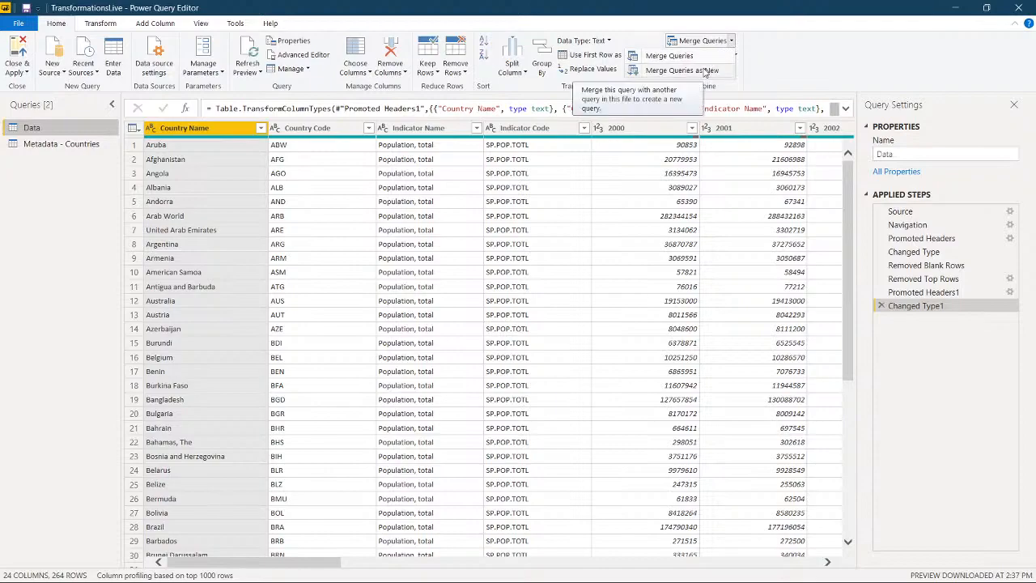
pyautogui.click(706, 71)
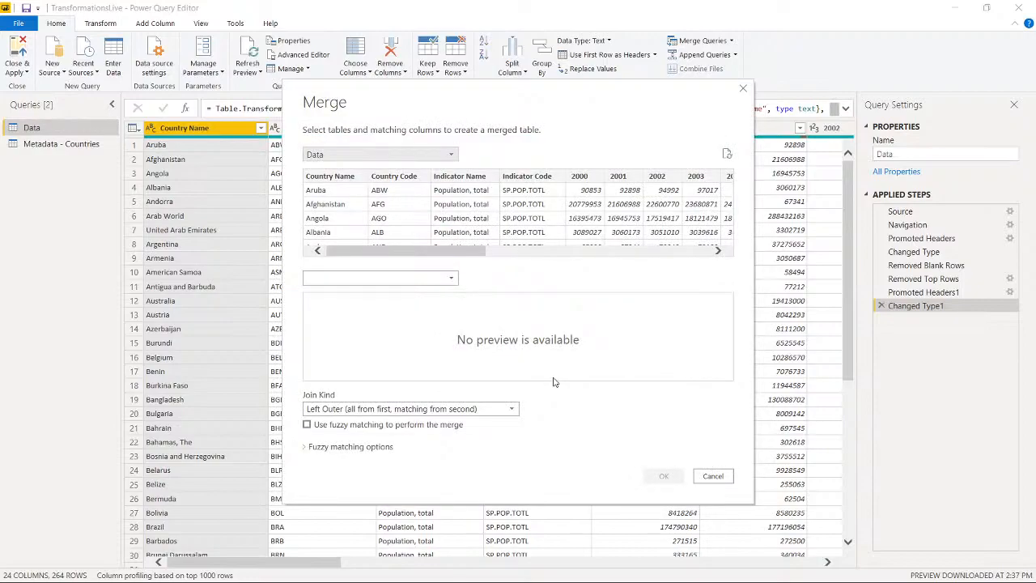
pyautogui.click(386, 279)
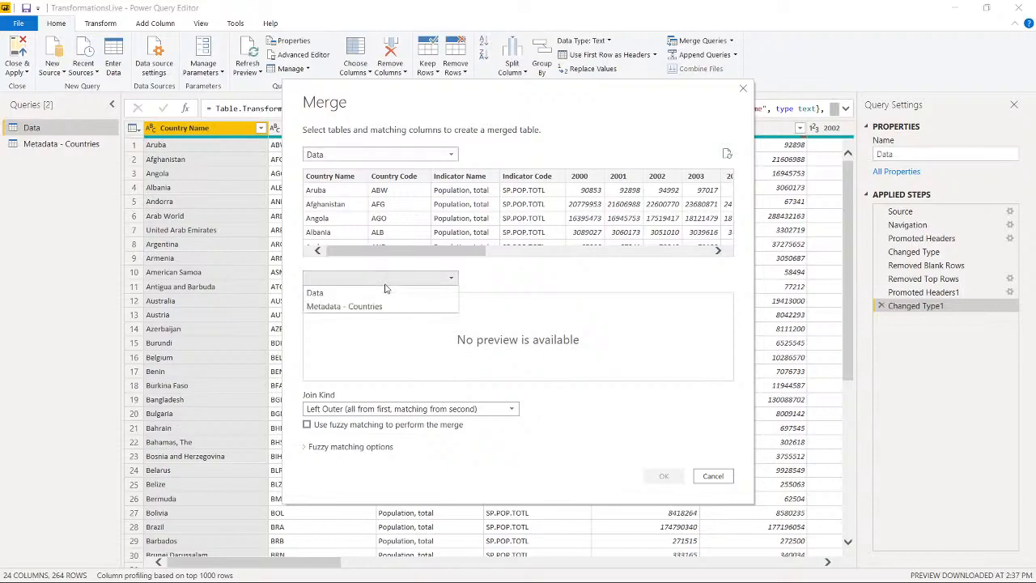
pyautogui.click(357, 307)
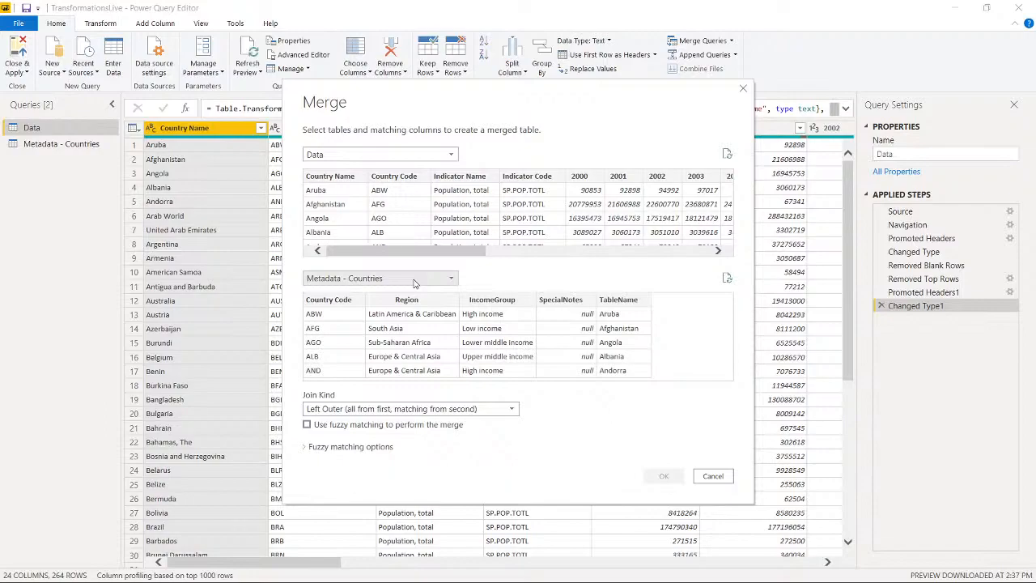
pyautogui.click(399, 176)
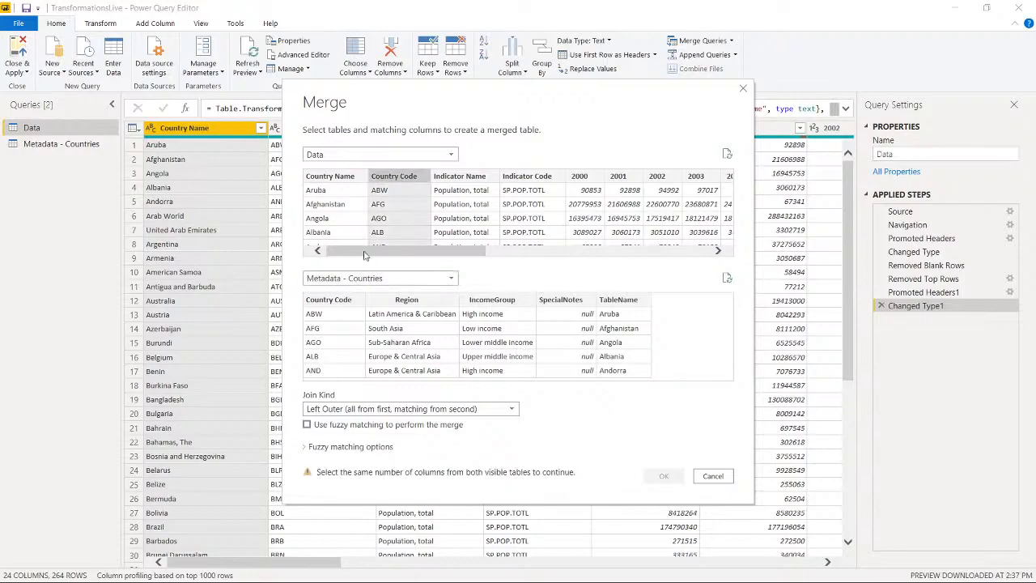
pyautogui.click(339, 302)
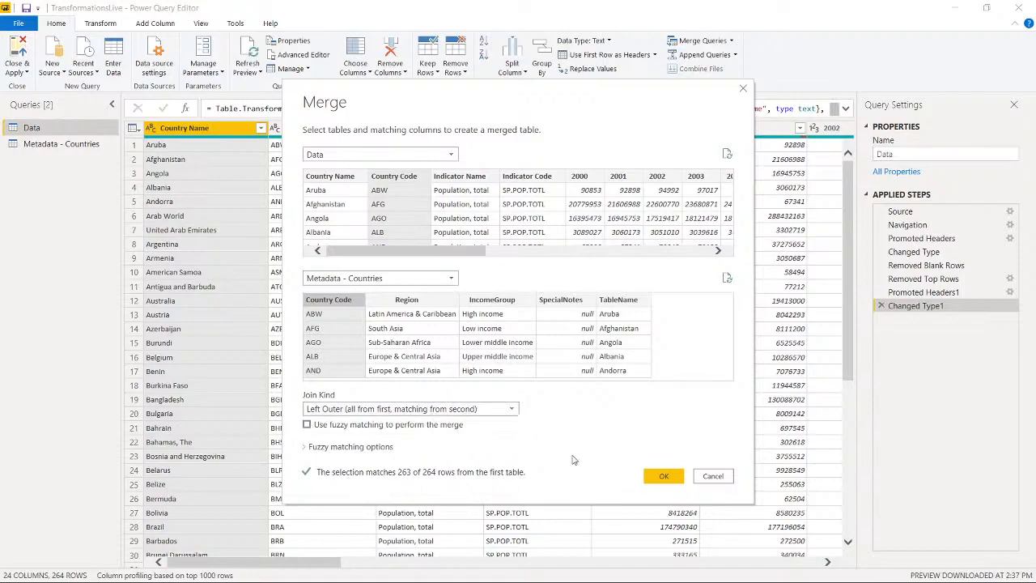
pyautogui.click(664, 477)
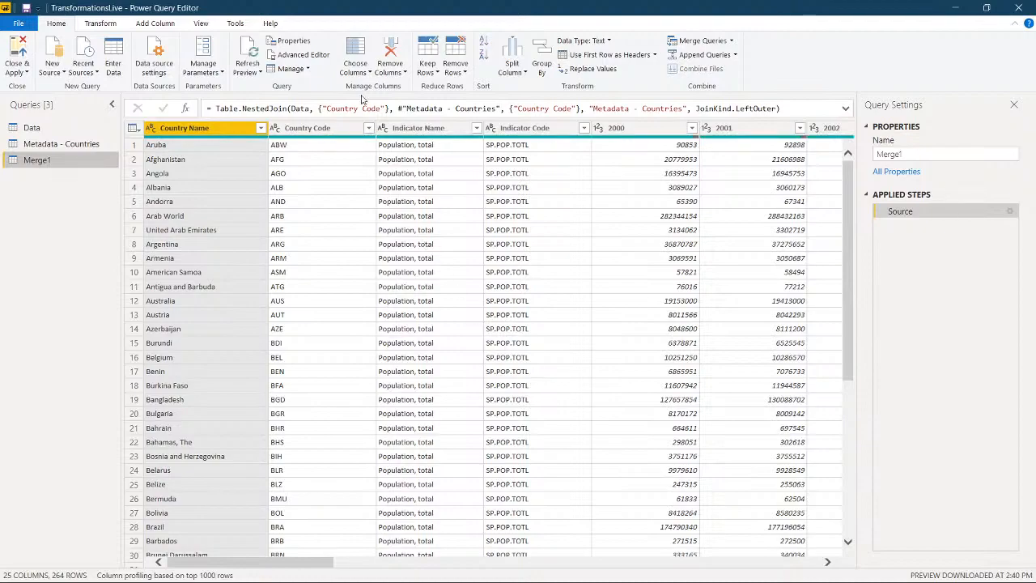
# Step: Rename the Merge1 query as AllData
pyautogui.rightClick(42, 163)
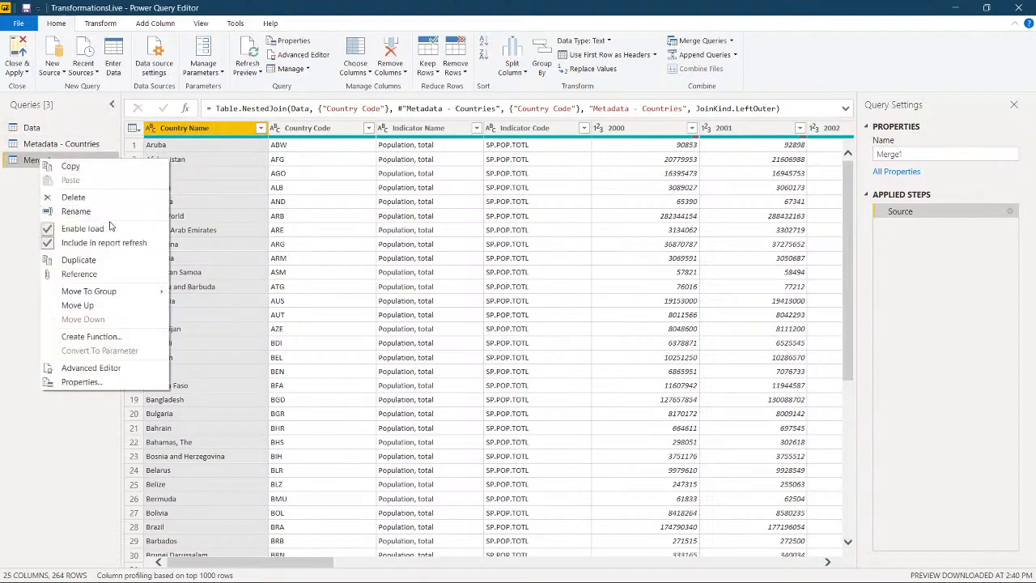
pyautogui.click(81, 211)
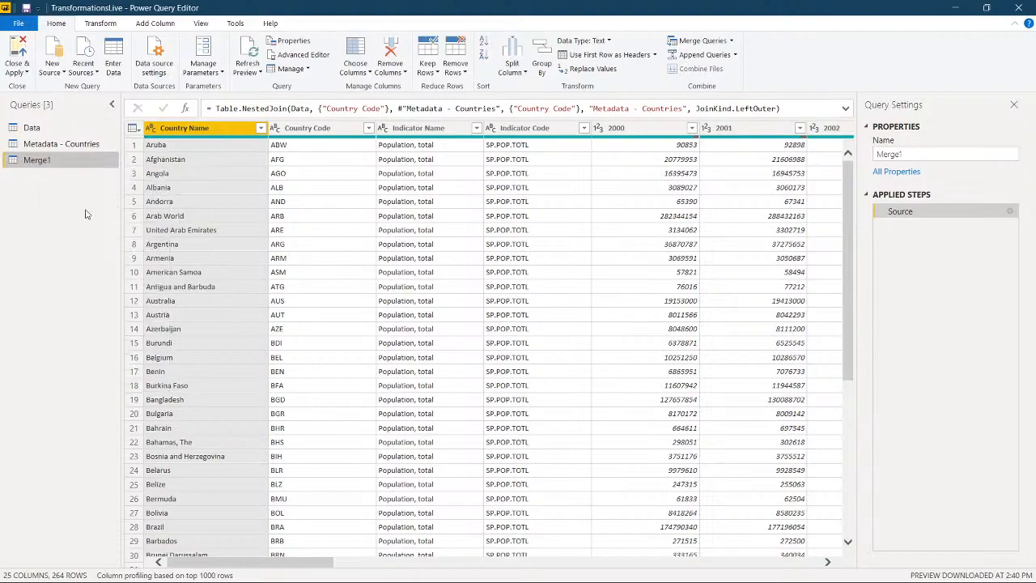
pyautogui.write('AllData')
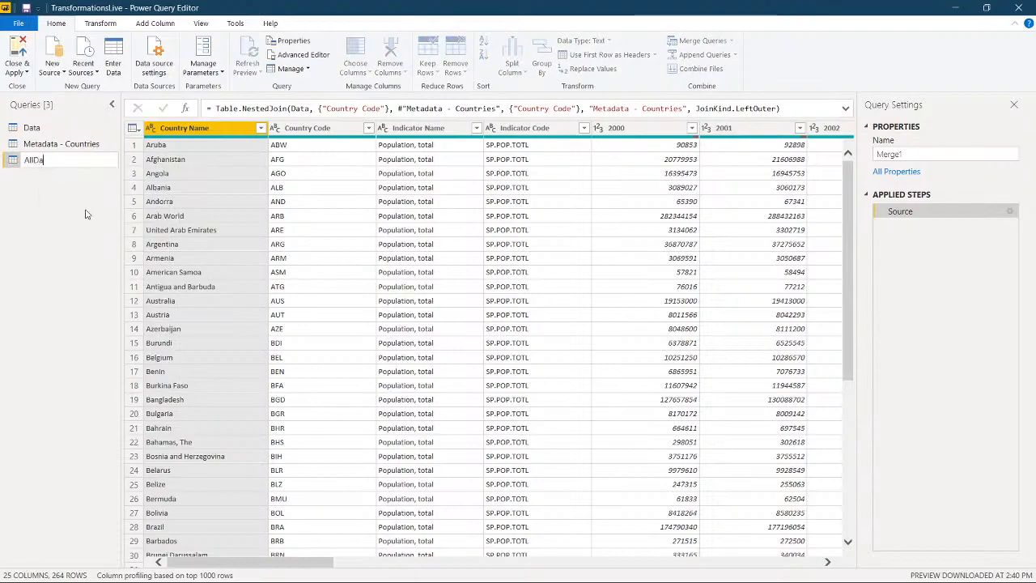
pyautogui.press('Return')
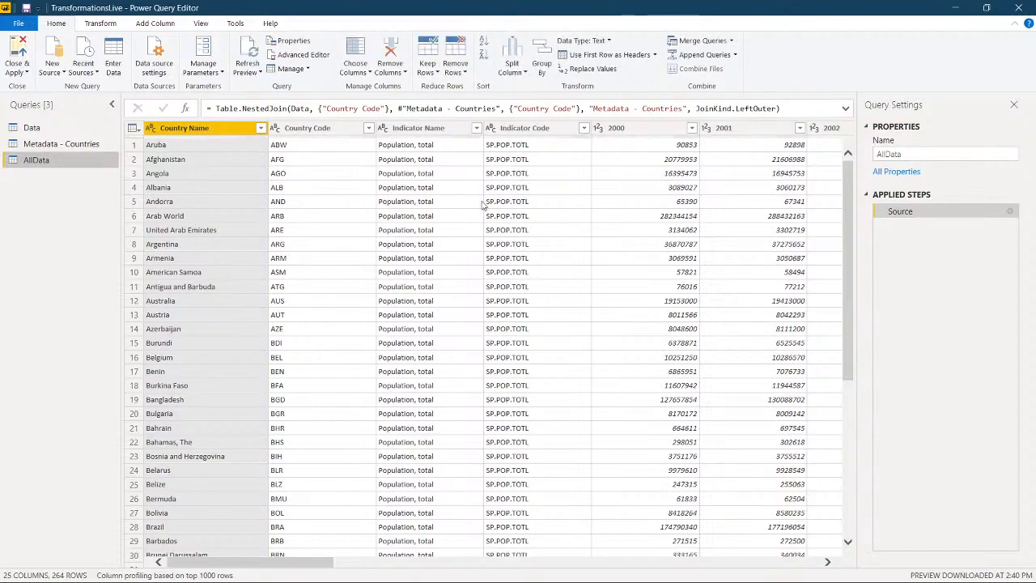
# Step: Expand the Metadata - Countries table column in AllData to bring in only Region and IncomeGroup, keeping the original column name as prefix
pyautogui.hscroll(9, 483, 205)
pyautogui.hscroll(10, 483, 206)
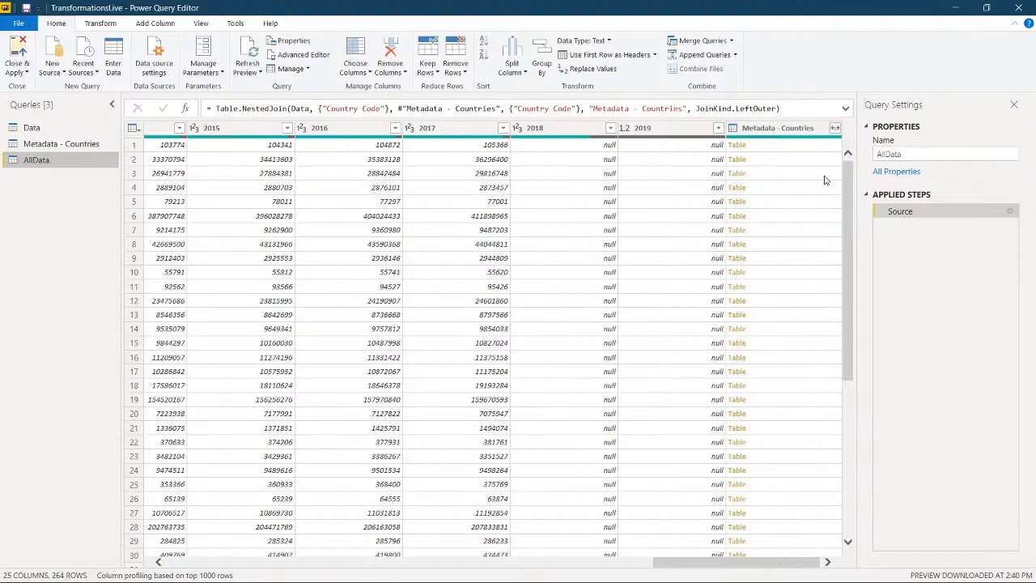
pyautogui.click(836, 130)
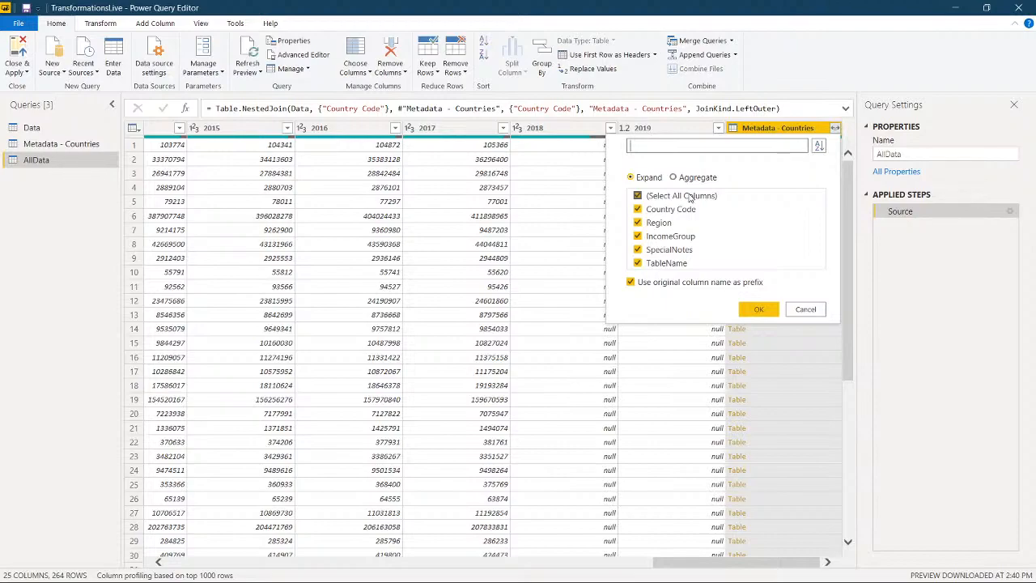
pyautogui.click(690, 197)
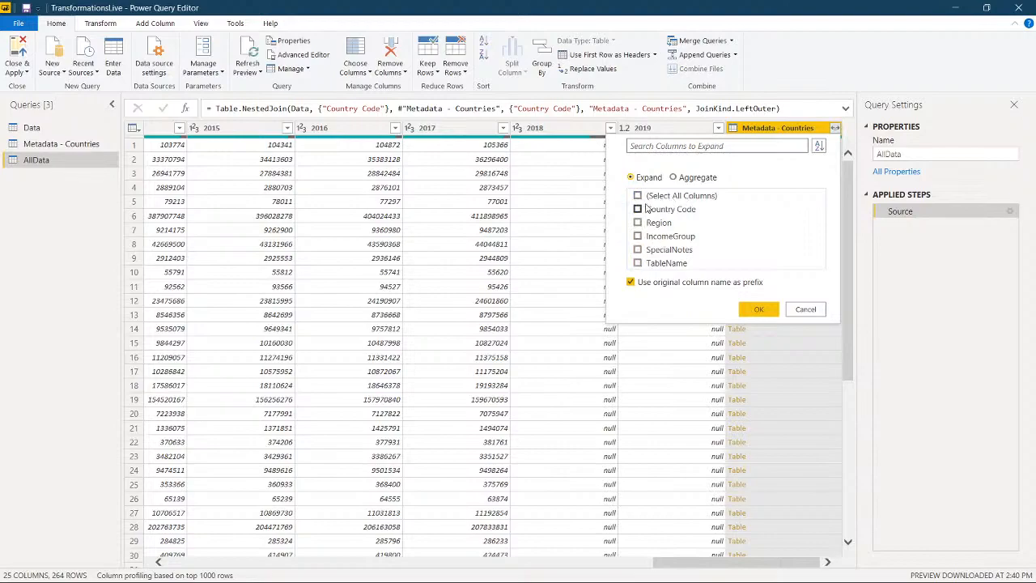
pyautogui.click(638, 222)
pyautogui.click(638, 235)
pyautogui.click(751, 309)
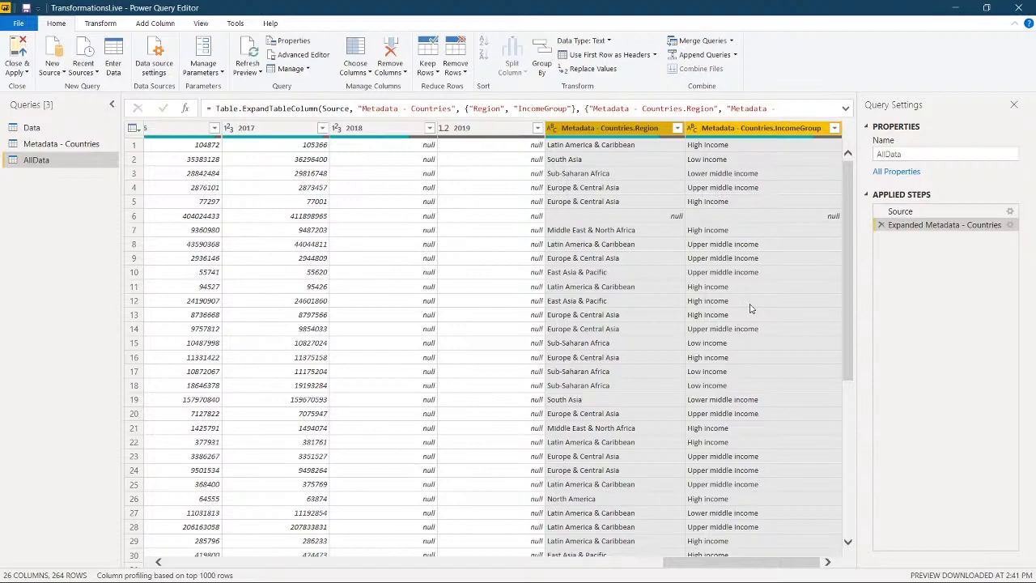
# Step: Move the Metadata - Countries.Region and Metadata - Countries.IncomeGroup columns together to directly after Indicator Code
pyautogui.click(613, 132)
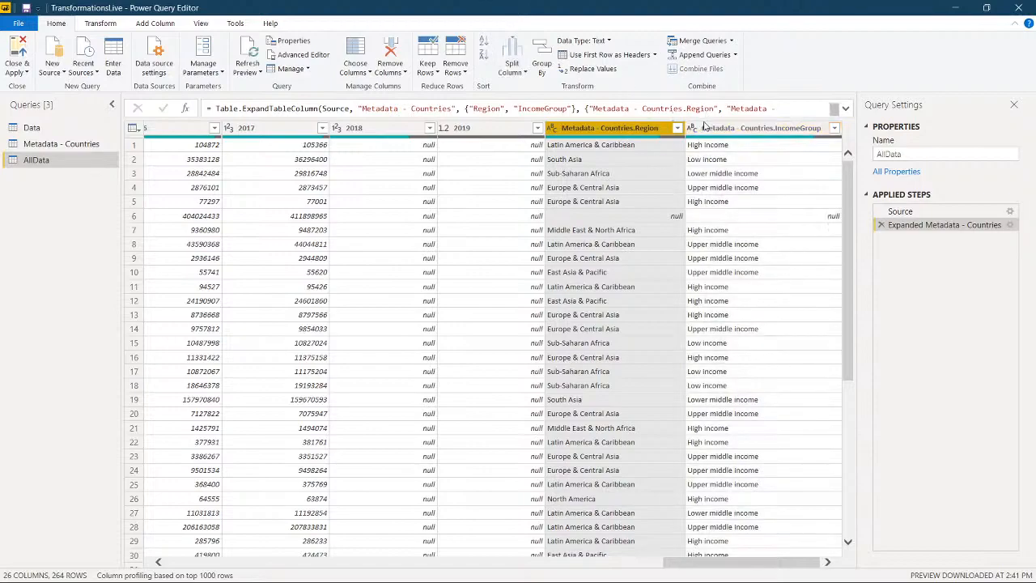
pyautogui.keyDown('ctrl'); pyautogui.click(704, 127); pyautogui.keyUp('ctrl')
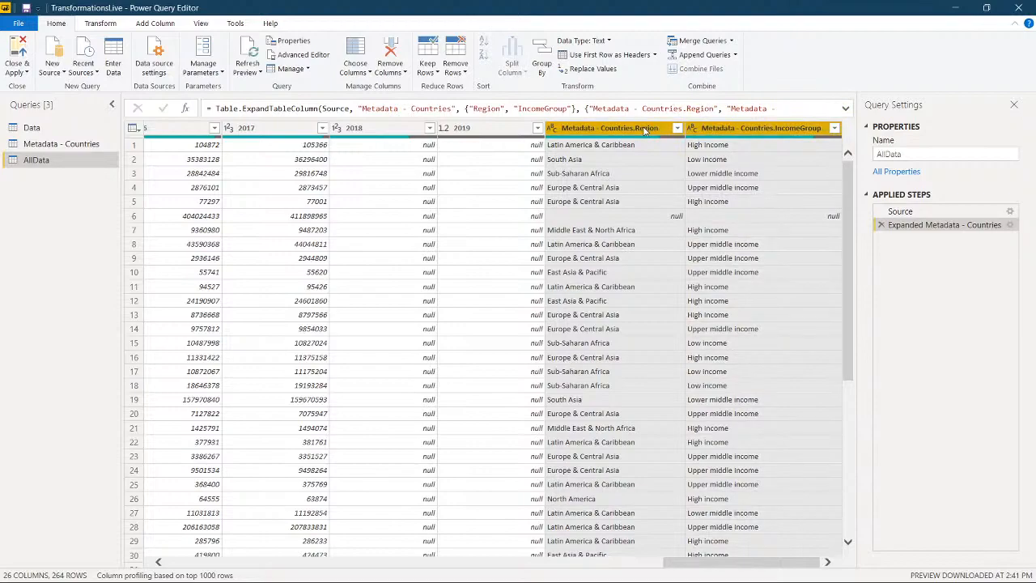
pyautogui.moveTo(645, 130); pyautogui.dragTo(272, 143)
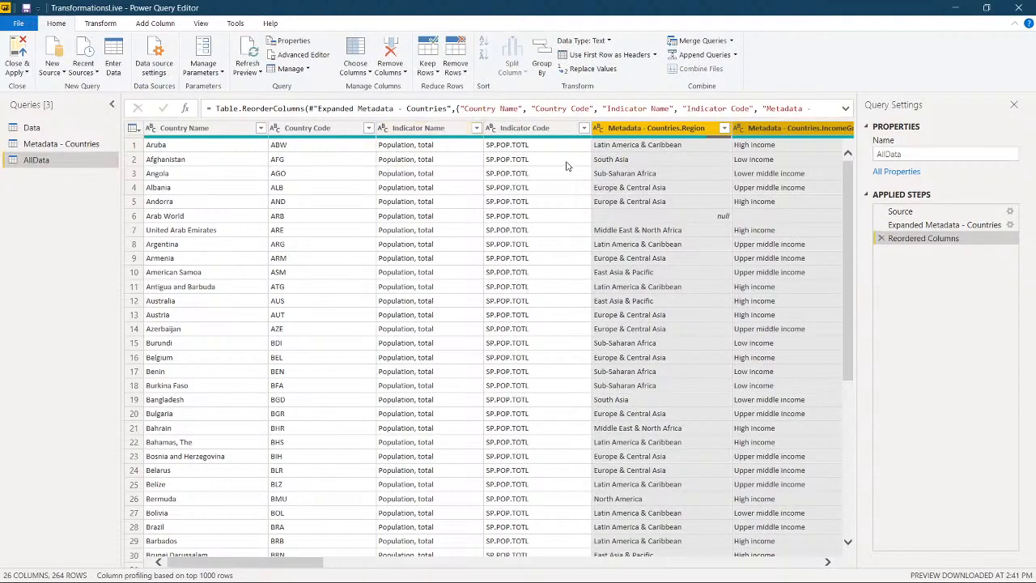
# Step: Rename the Metadata - Countries.Region column as Countries Region
pyautogui.click(631, 129)
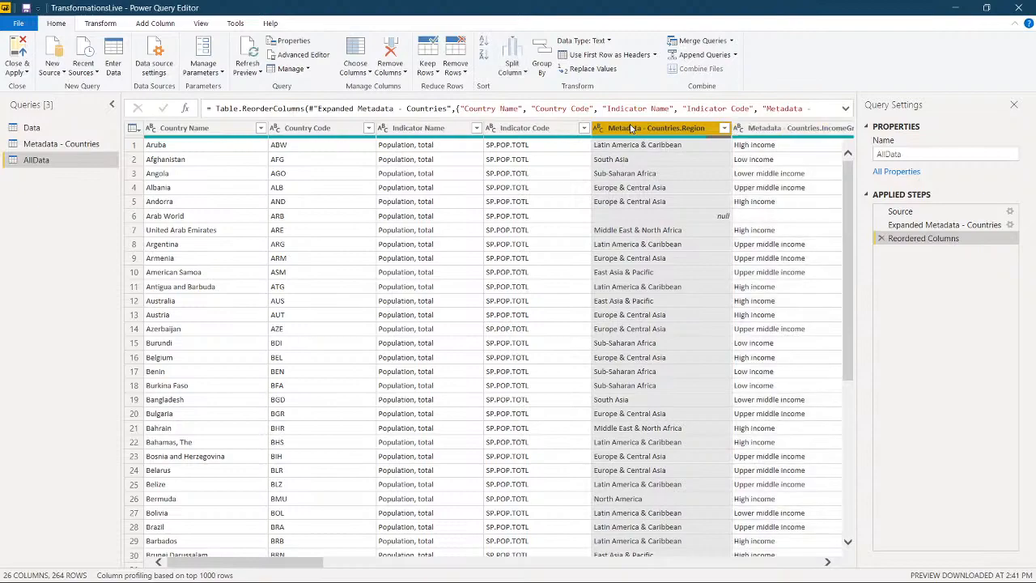
pyautogui.rightClick(633, 130)
pyautogui.click(624, 128)
pyautogui.rightClick(624, 129)
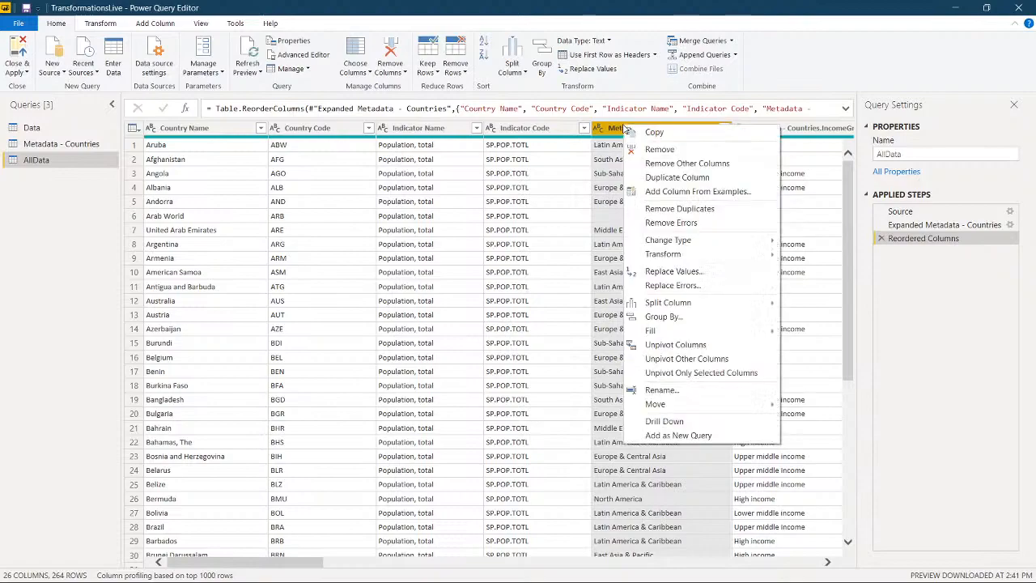
pyautogui.click(669, 392)
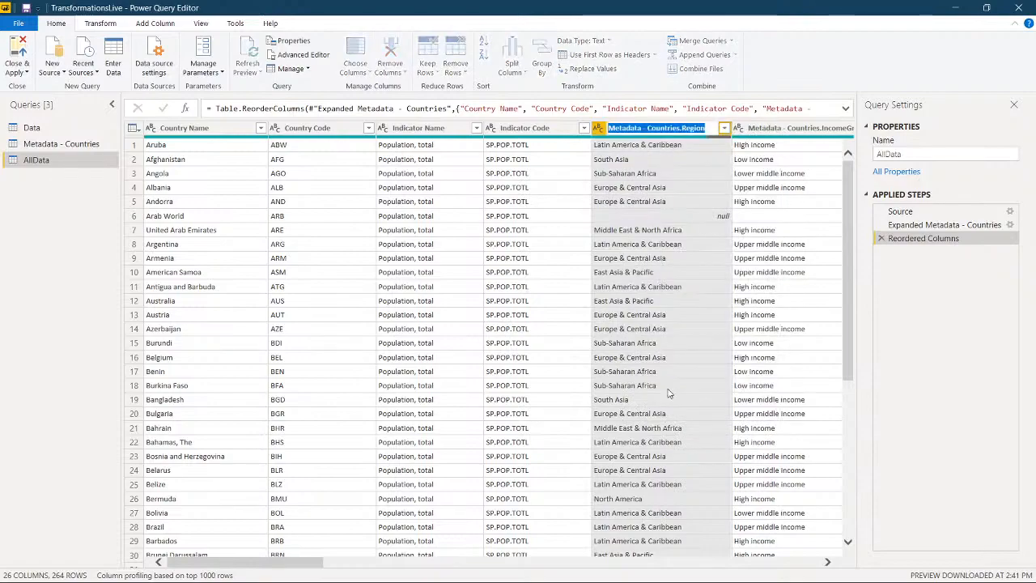
pyautogui.press('Right')
pyautogui.press('Left')
pyautogui.press('Left')
pyautogui.press('Left')
pyautogui.press('Left')
pyautogui.press('Left')
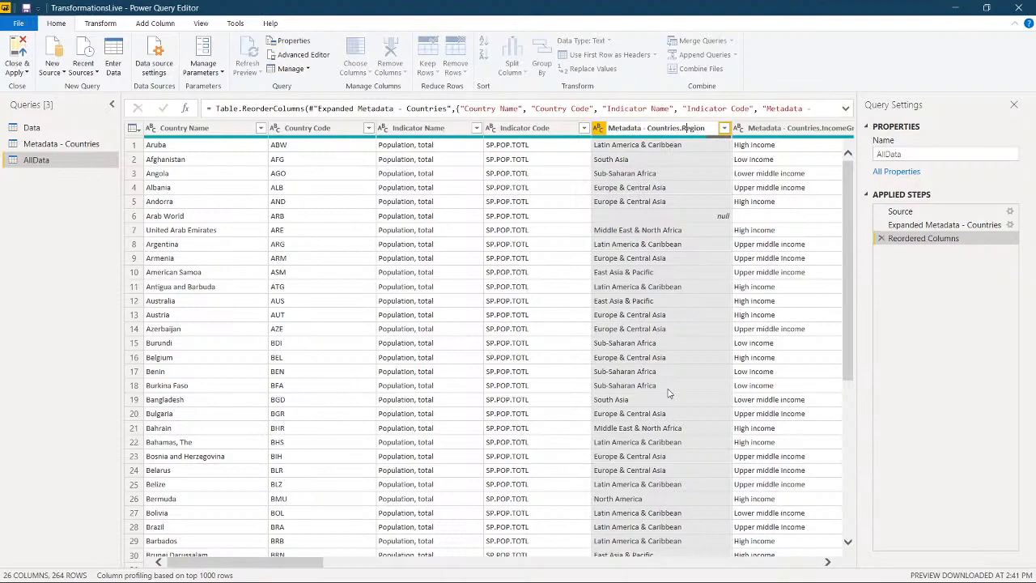
pyautogui.press('BackSpace')
pyautogui.press('BackSpace')
pyautogui.press('BackSpace')
pyautogui.press('BackSpace')
pyautogui.press('BackSpace')
pyautogui.press('BackSpace')
pyautogui.press('BackSpace')
pyautogui.press('BackSpace')
pyautogui.press('BackSpace')
pyautogui.press('BackSpace')
pyautogui.press('BackSpace')
pyautogui.press('BackSpace')
# Step: Rename the Metadata - Countries.IncomeGroup column as Income Group
pyautogui.click(782, 132)
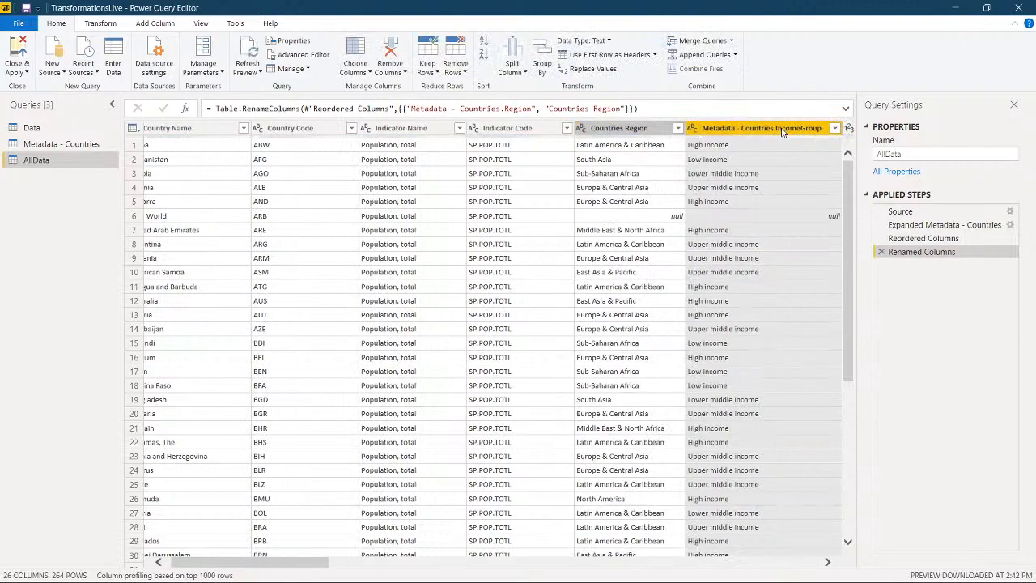
pyautogui.rightClick(782, 132)
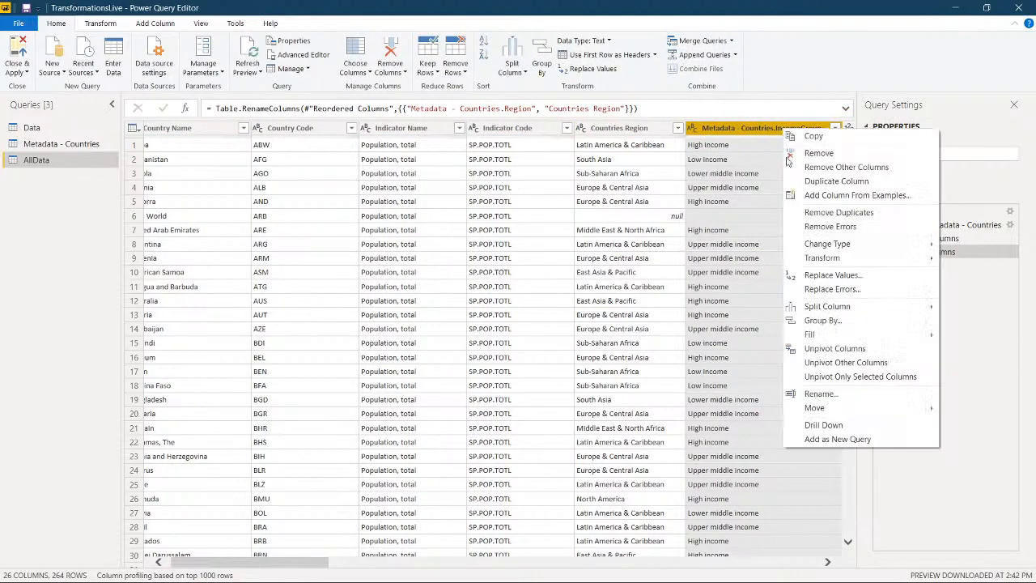
pyautogui.click(822, 394)
pyautogui.press('Left')
pyautogui.press('Left')
pyautogui.press('Left')
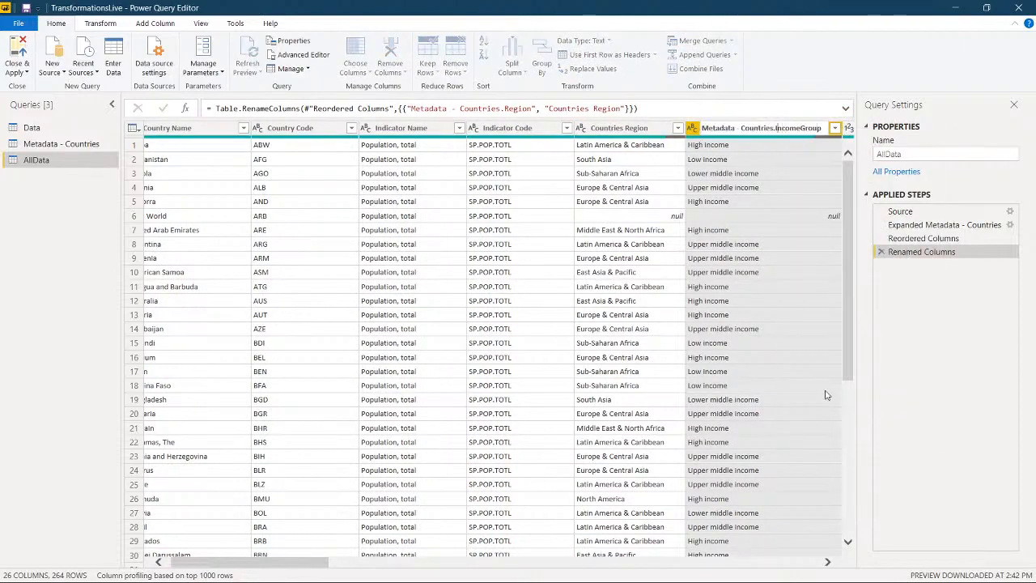
pyautogui.press('BackSpace')
pyautogui.press('BackSpace')
pyautogui.press('BackSpace')
pyautogui.press('BackSpace')
pyautogui.press('BackSpace')
pyautogui.press('BackSpace')
pyautogui.press('BackSpace')
pyautogui.press('BackSpace')
pyautogui.press('BackSpace')
pyautogui.press('BackSpace')
pyautogui.press('BackSpace')
pyautogui.press('BackSpace')
pyautogui.press('BackSpace')
pyautogui.press('BackSpace')
pyautogui.press('BackSpace')
pyautogui.press('BackSpace')
pyautogui.press('BackSpace')
pyautogui.press('BackSpace')
pyautogui.press('BackSpace')
pyautogui.press('BackSpace')
pyautogui.press('BackSpace')
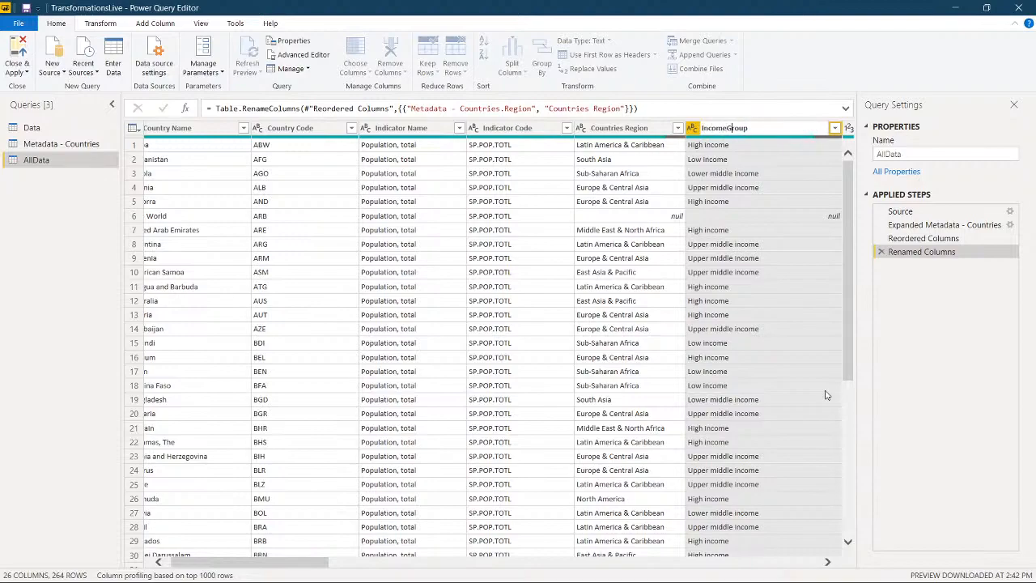
pyautogui.press('Return')
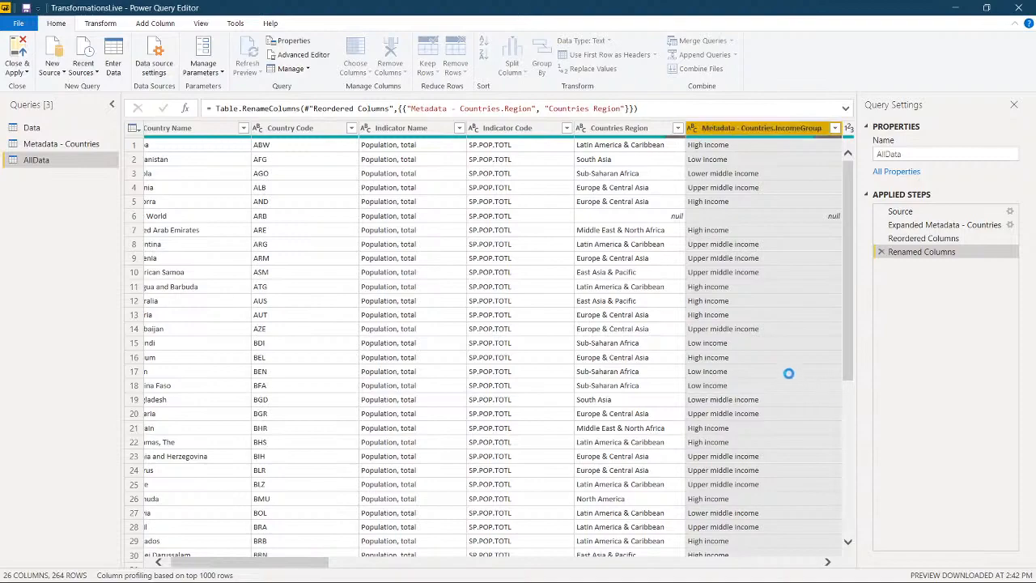
# Step: Shorten the Countries Region column's name to Region
pyautogui.rightClick(627, 135)
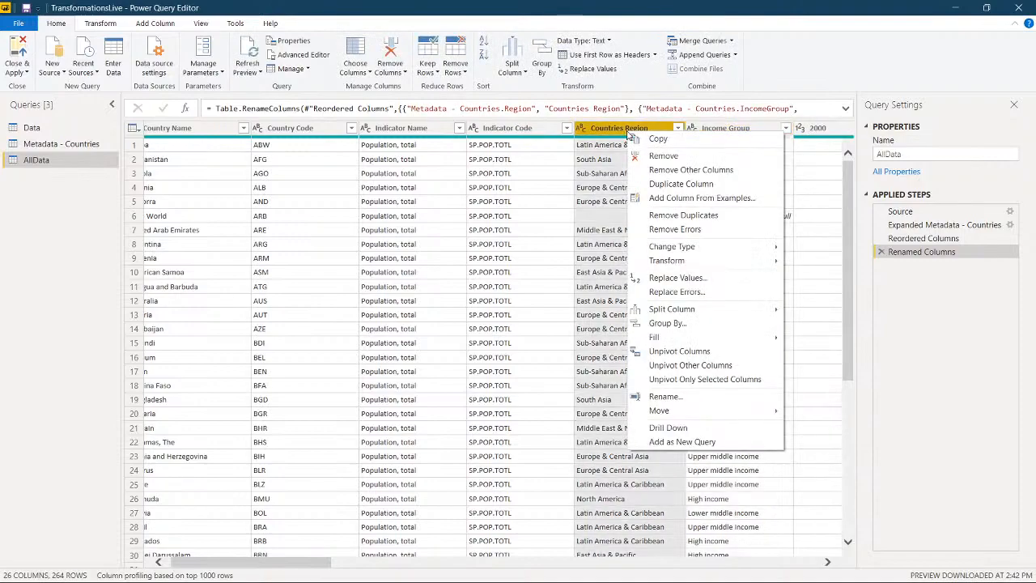
pyautogui.click(669, 403)
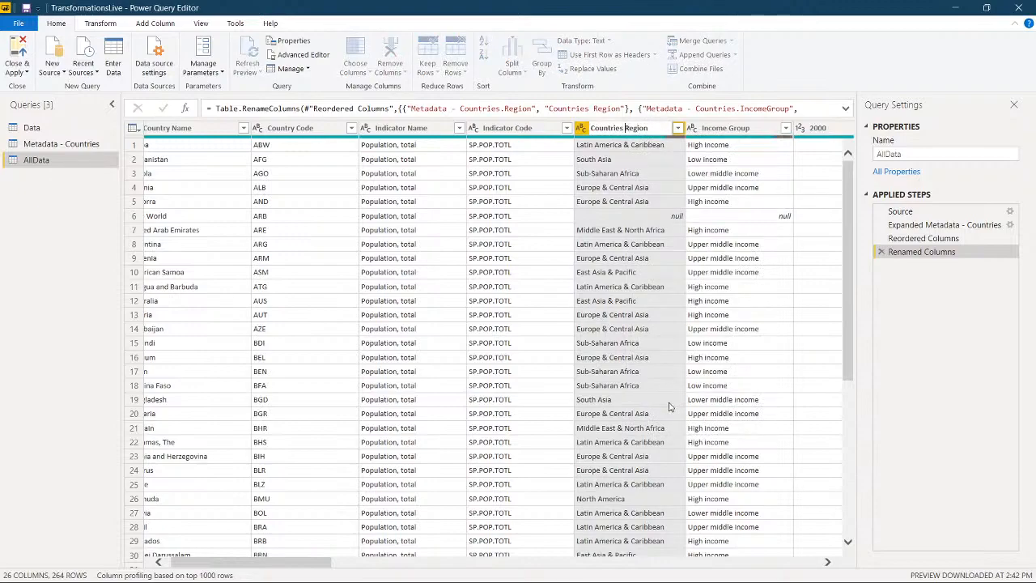
pyautogui.press('BackSpace')
pyautogui.press('BackSpace')
pyautogui.press('BackSpace')
pyautogui.press('BackSpace')
pyautogui.press('BackSpace')
pyautogui.press('BackSpace')
pyautogui.press('BackSpace')
pyautogui.press('BackSpace')
pyautogui.press('BackSpace')
pyautogui.press('BackSpace')
pyautogui.press('Return')
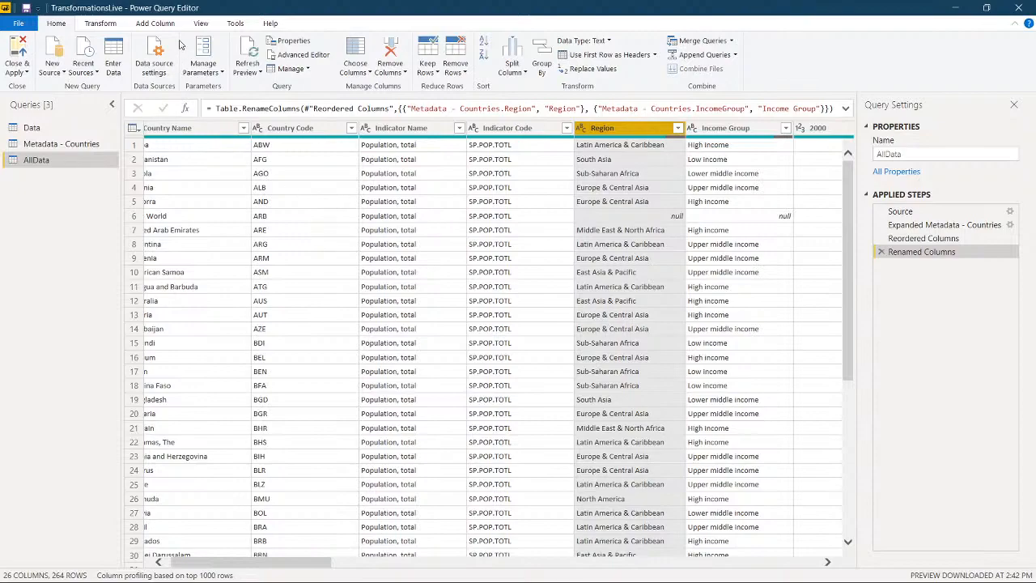
# Step: Apply the pending query changes to the model and return to the Power BI report, clearing the call window out of the way
pyautogui.click(27, 45)
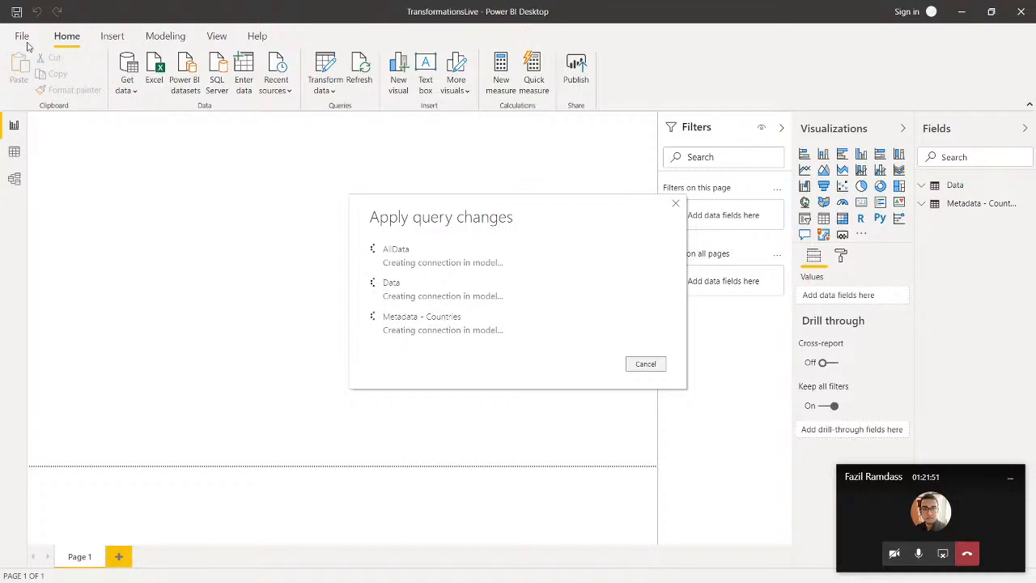
pyautogui.click(1011, 478)
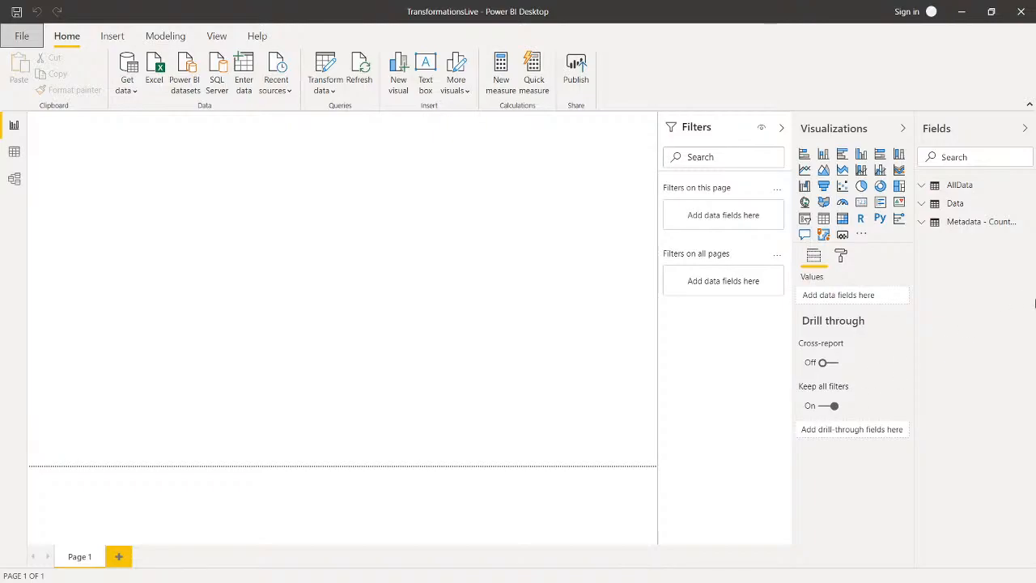
# Step: Add a clustered column chart to Page 1 and look through the fields of the AllData table
pyautogui.click(865, 160)
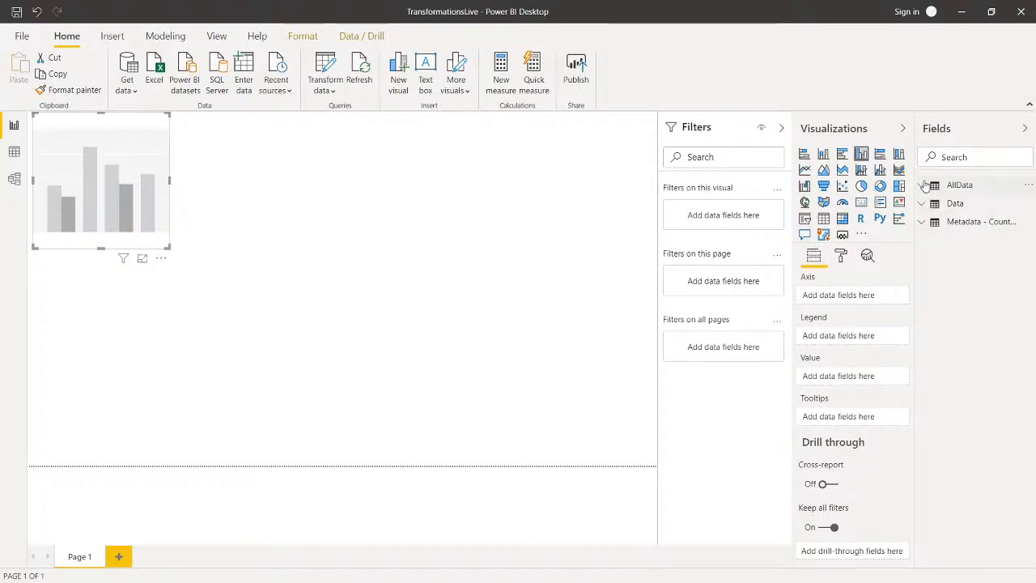
pyautogui.click(959, 184)
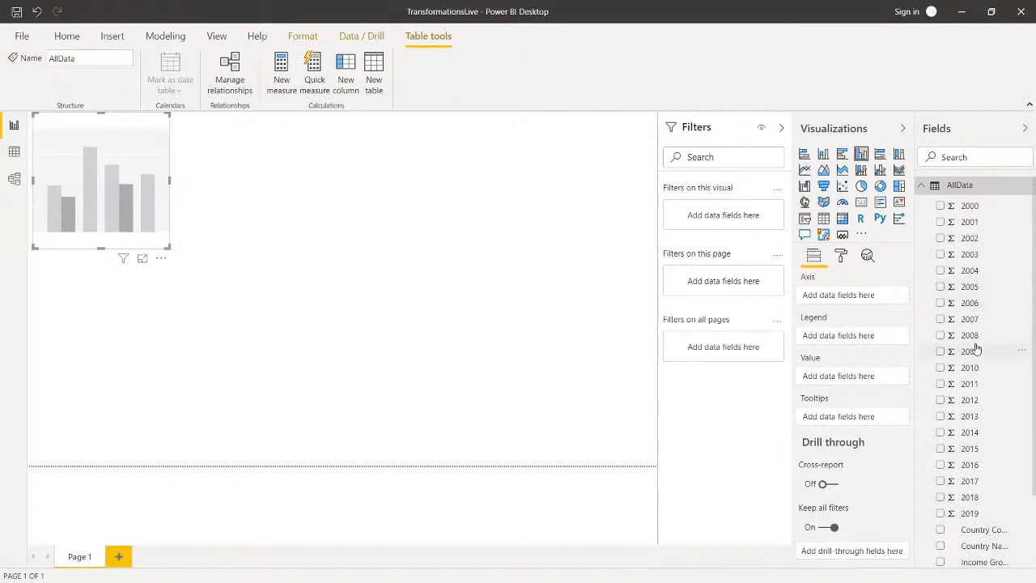
pyautogui.scroll(-2, 976, 349)
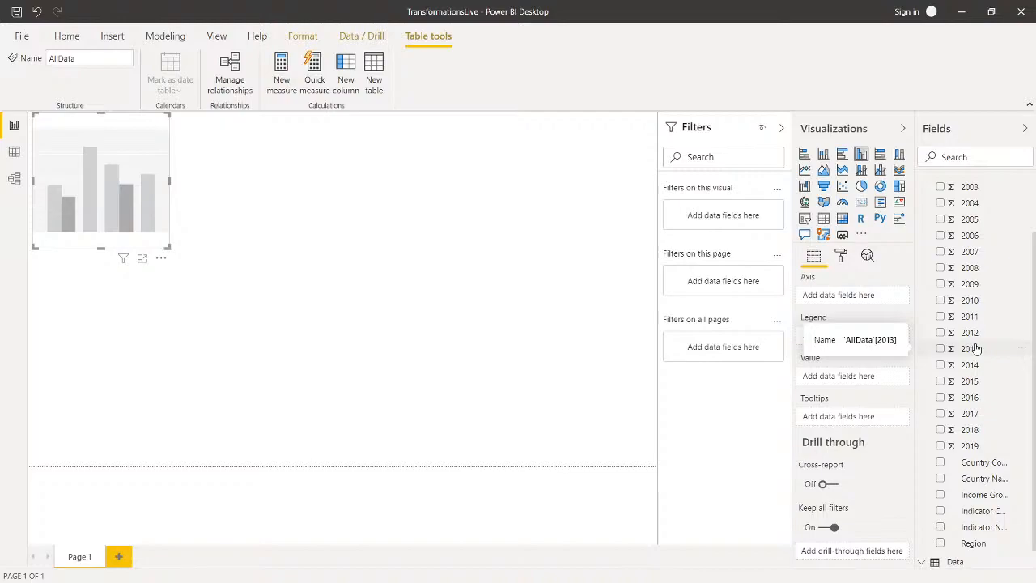
pyautogui.scroll(2, 976, 348)
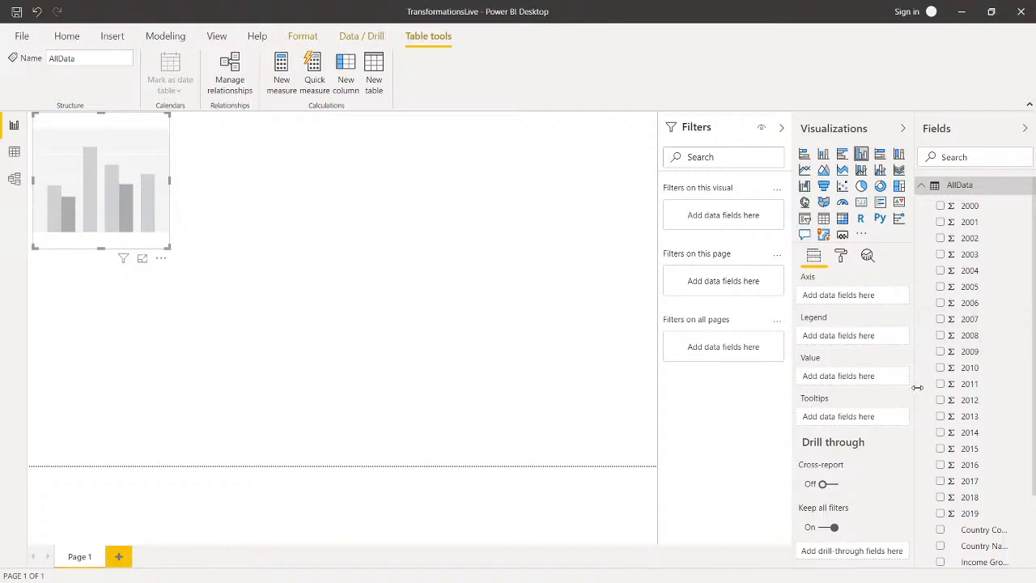
pyautogui.scroll(-2, 962, 457)
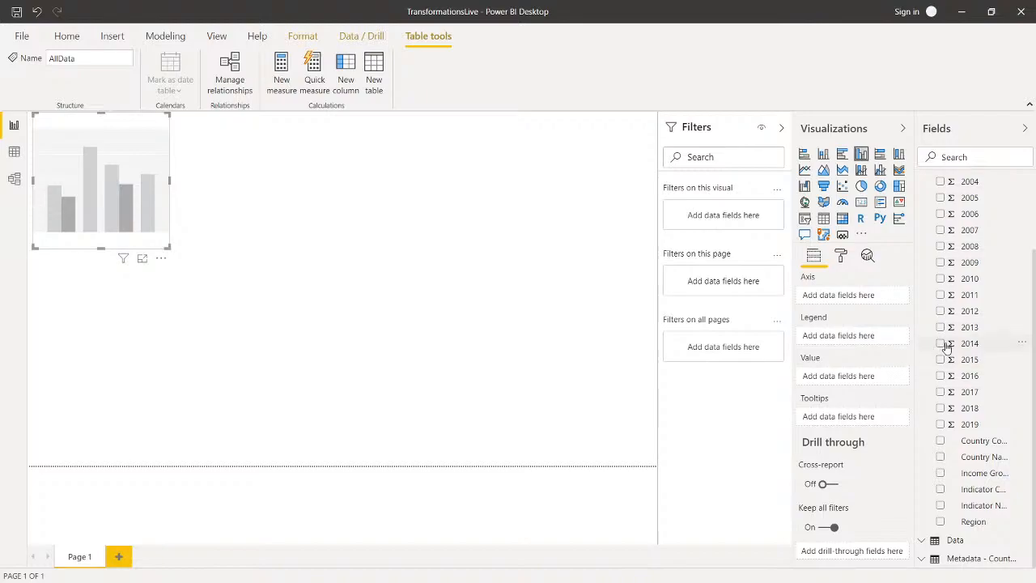
pyautogui.scroll(3, 963, 308)
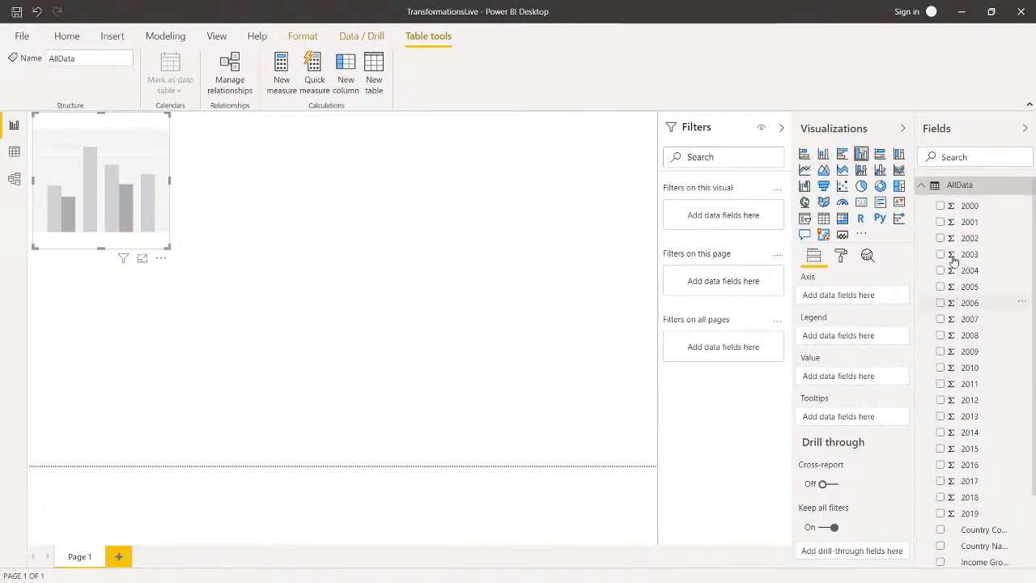
# Step: Plot the 2000 and 2001 fields of AllData as the values of the clustered column chart
pyautogui.moveTo(967, 212); pyautogui.dragTo(849, 377)
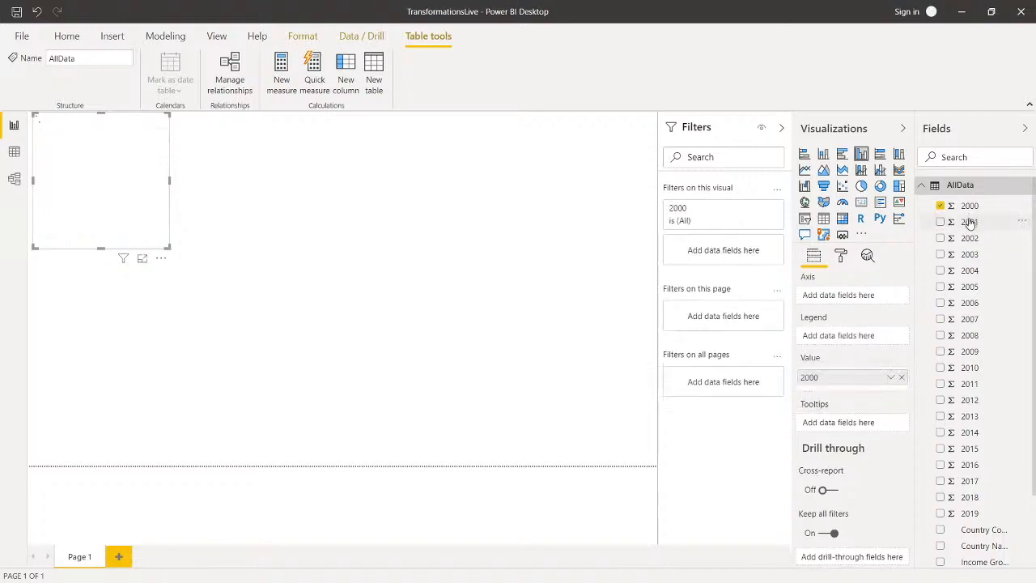
pyautogui.moveTo(970, 226); pyautogui.dragTo(846, 392)
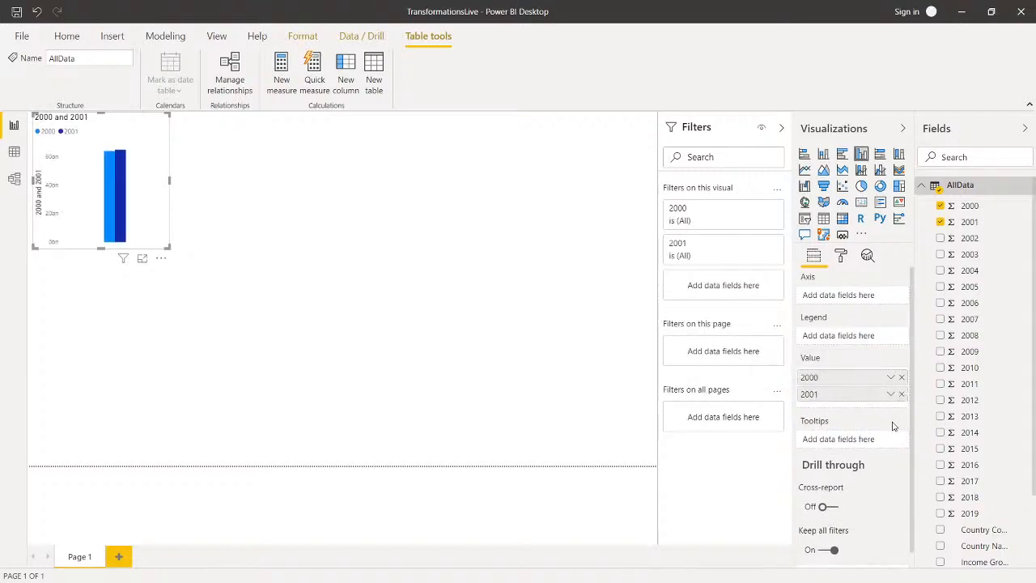
pyautogui.scroll(-1, 893, 426)
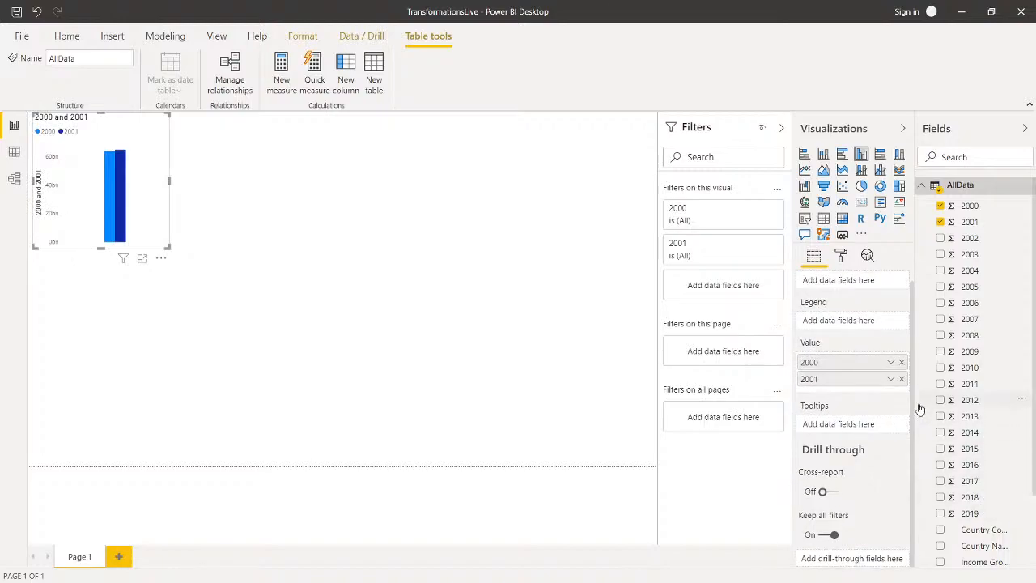
# Step: Reopen the Power Query Editor from the report and display the AllData query
pyautogui.scroll(-3, 918, 407)
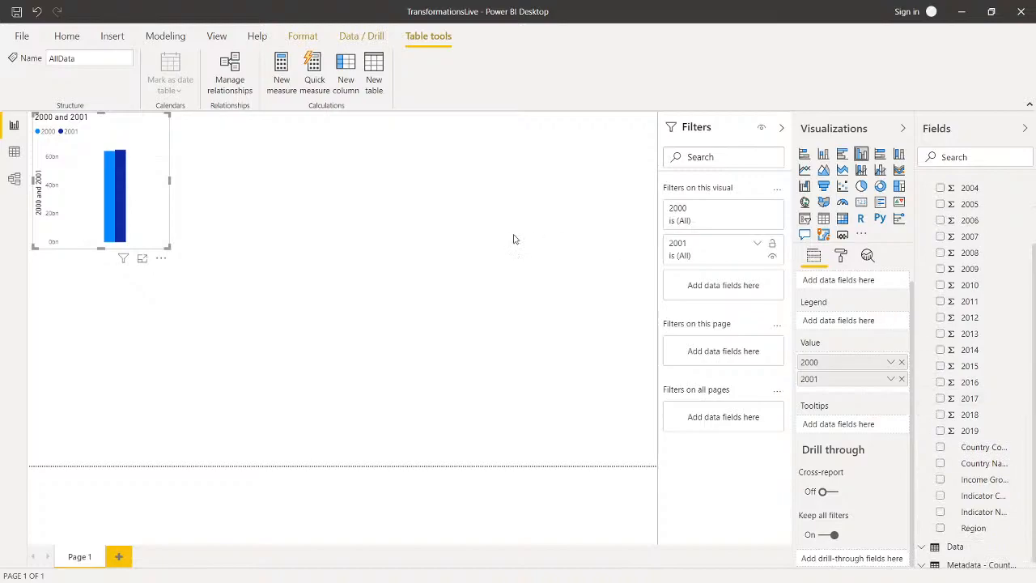
pyautogui.click(68, 37)
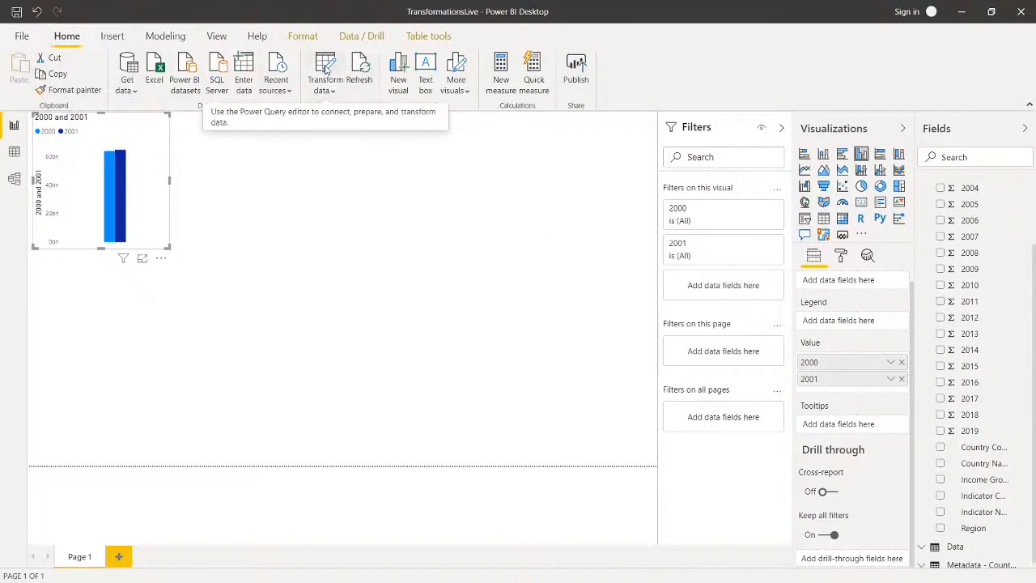
pyautogui.click(327, 71)
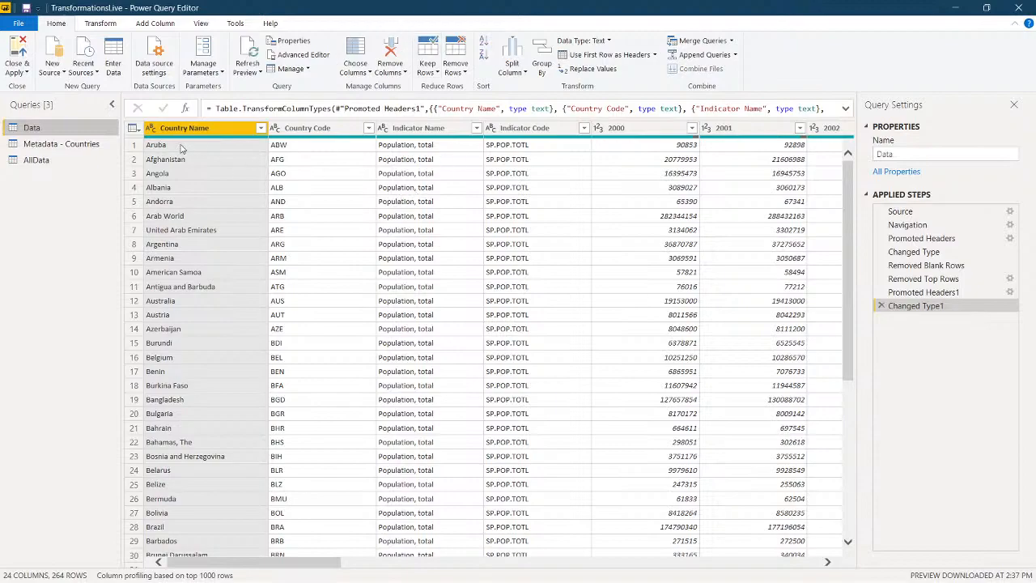
pyautogui.click(57, 162)
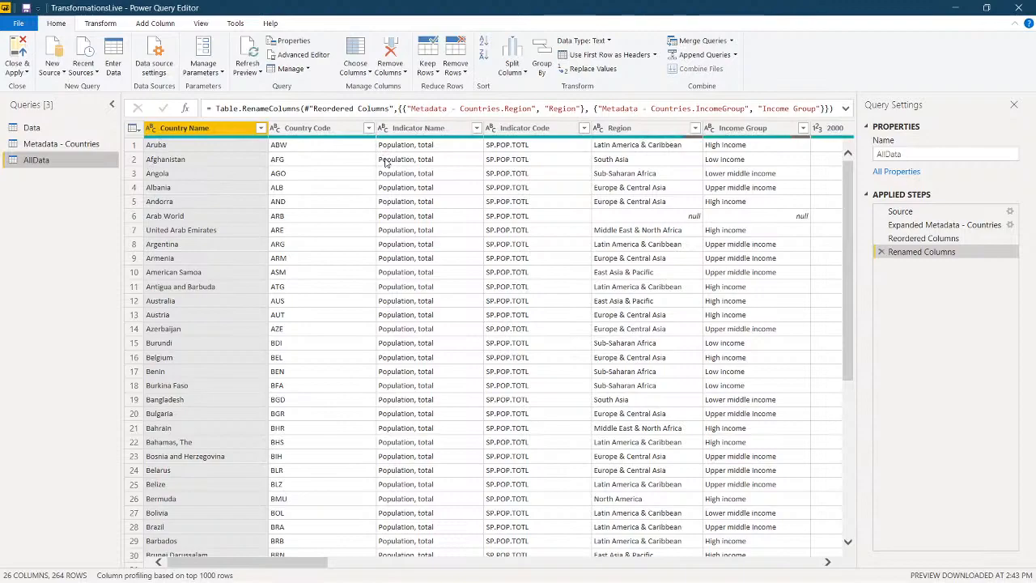
# Step: Remove the Indicator Code and Indicator Name columns from the AllData query
pyautogui.click(442, 130)
pyautogui.click(519, 128)
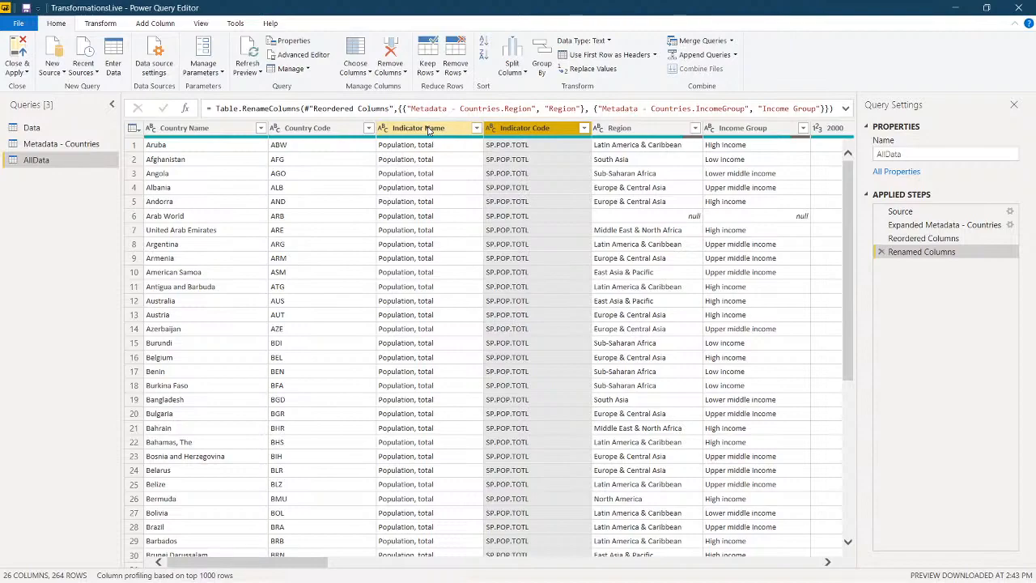
pyautogui.click(389, 48)
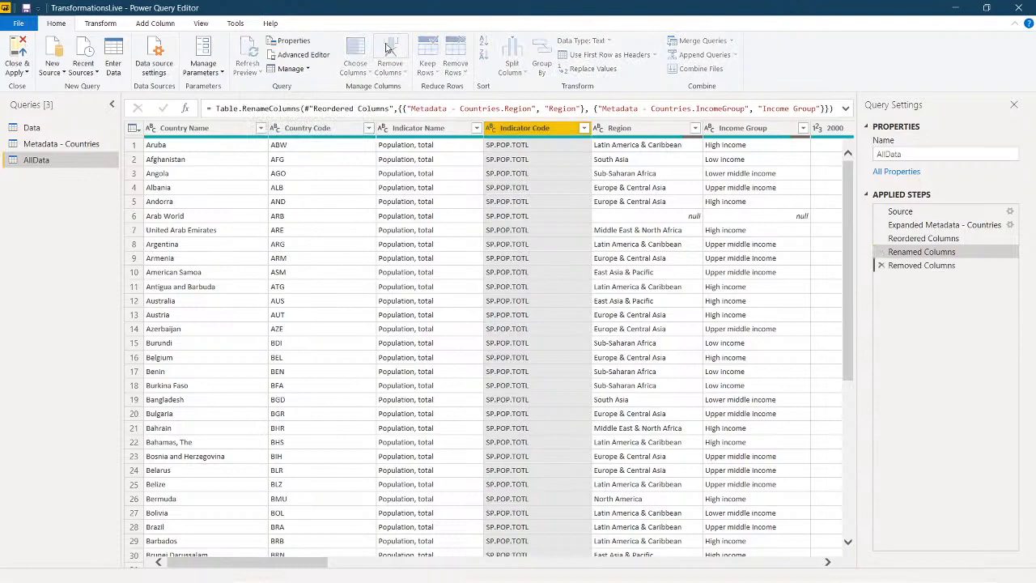
pyautogui.click(421, 130)
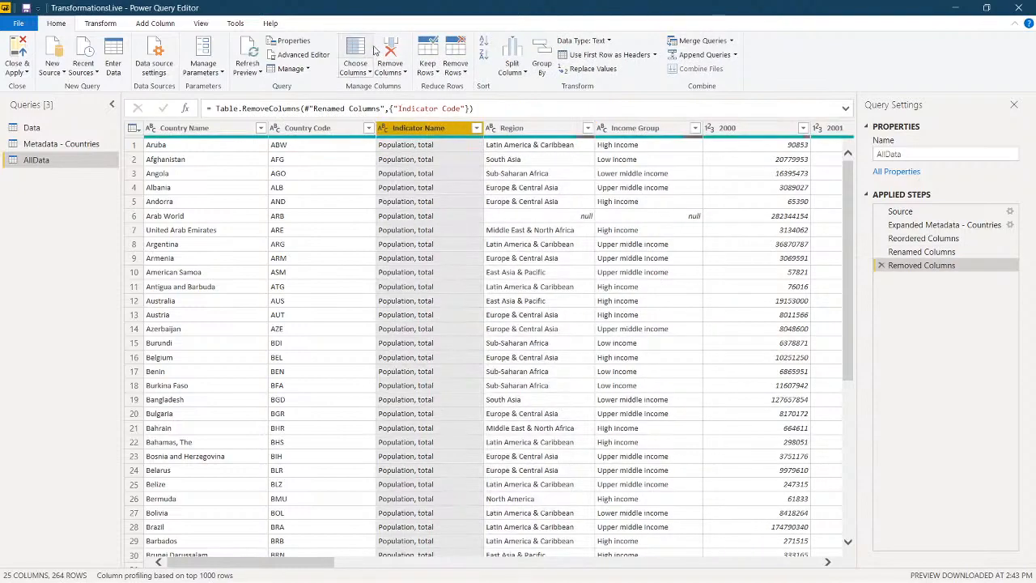
pyautogui.click(392, 55)
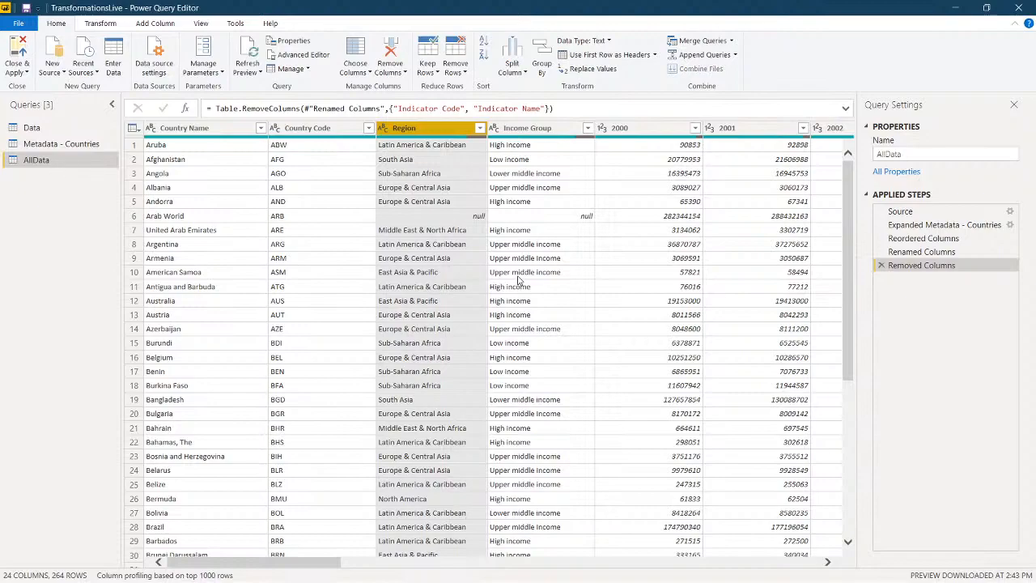
# Step: Unpivot all the year columns of AllData, keeping Country Name, Country Code, Region and Income Group as the fixed columns
pyautogui.click(639, 132)
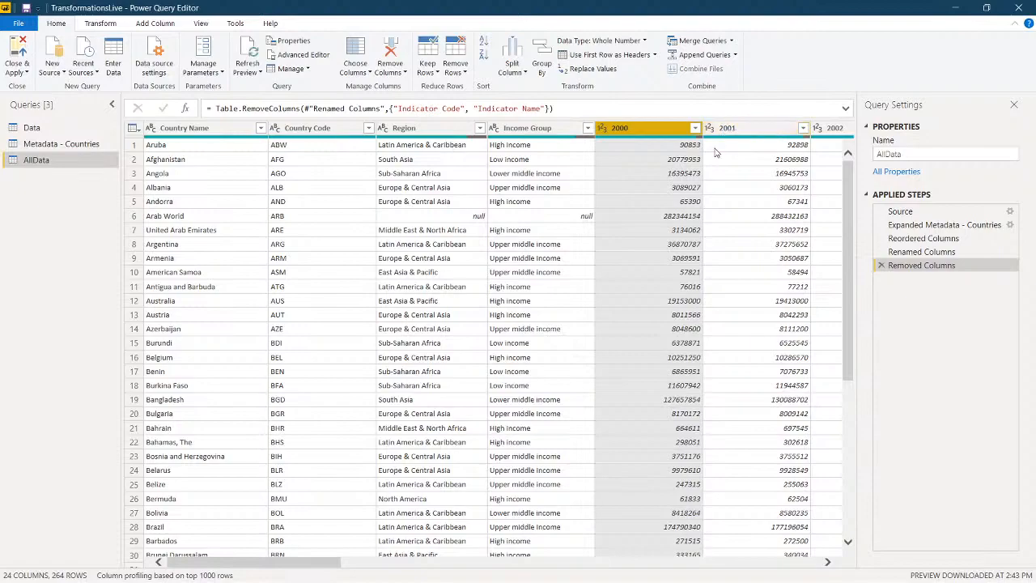
pyautogui.hscroll(2, 716, 153)
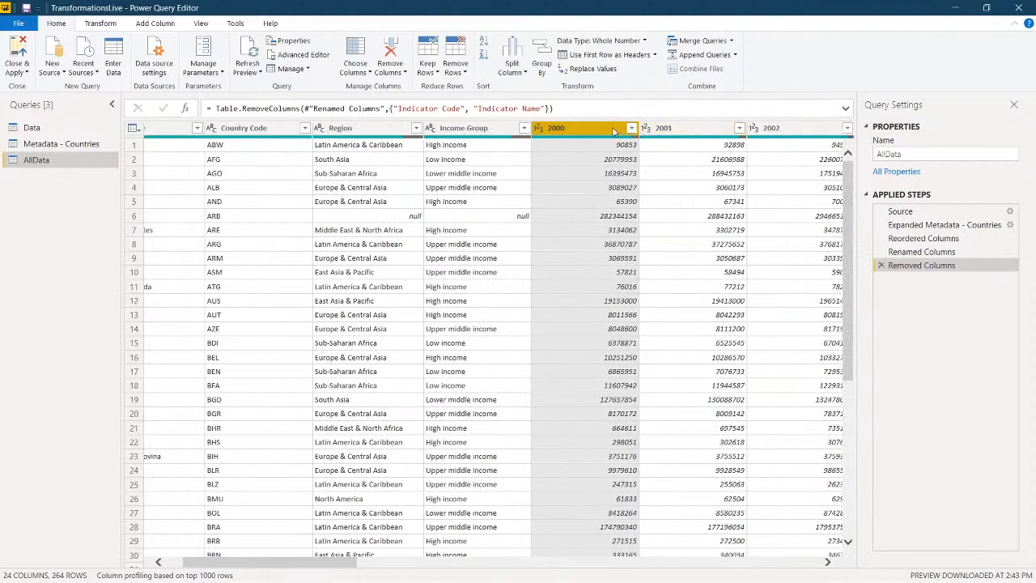
pyautogui.click(771, 128)
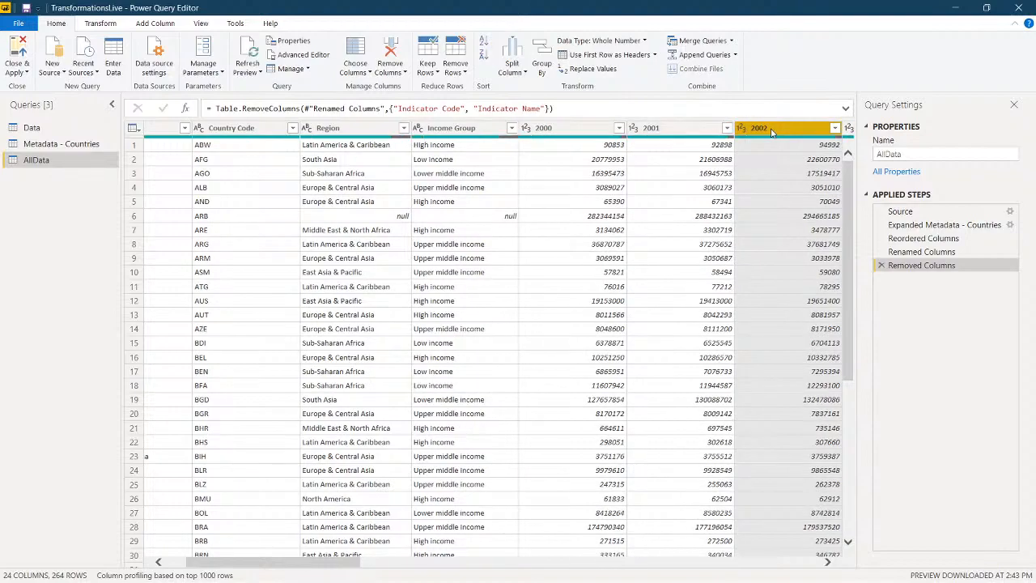
pyautogui.hscroll(-3, 512, 233)
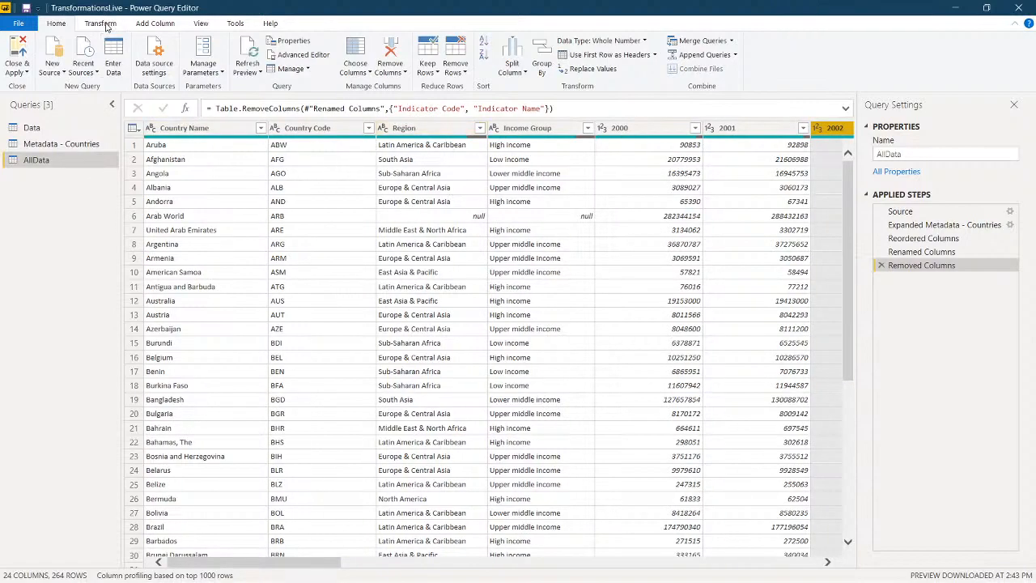
pyautogui.click(102, 23)
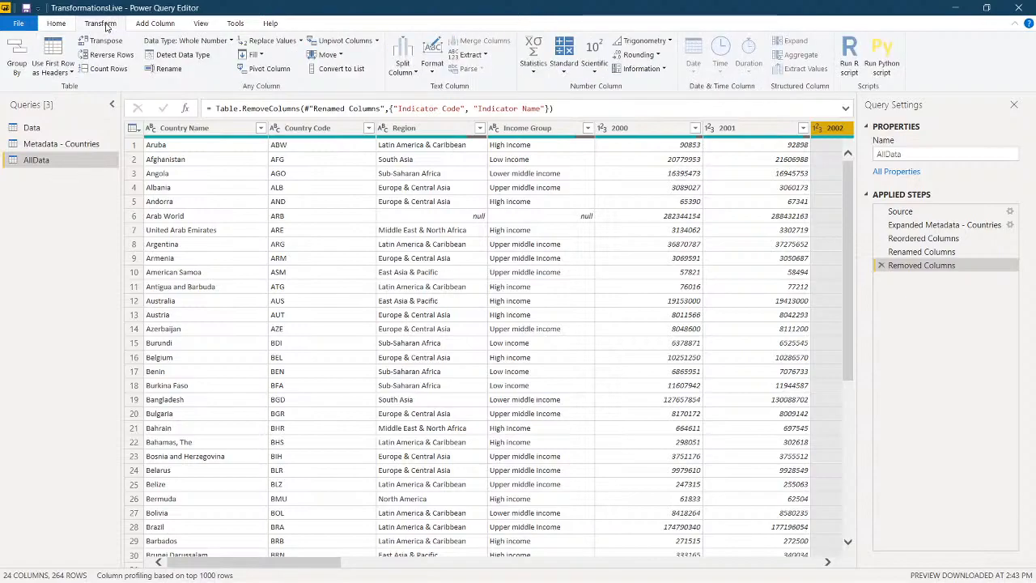
pyautogui.click(247, 133)
pyautogui.keyDown('ctrl'); pyautogui.click(303, 131); pyautogui.keyUp('ctrl')
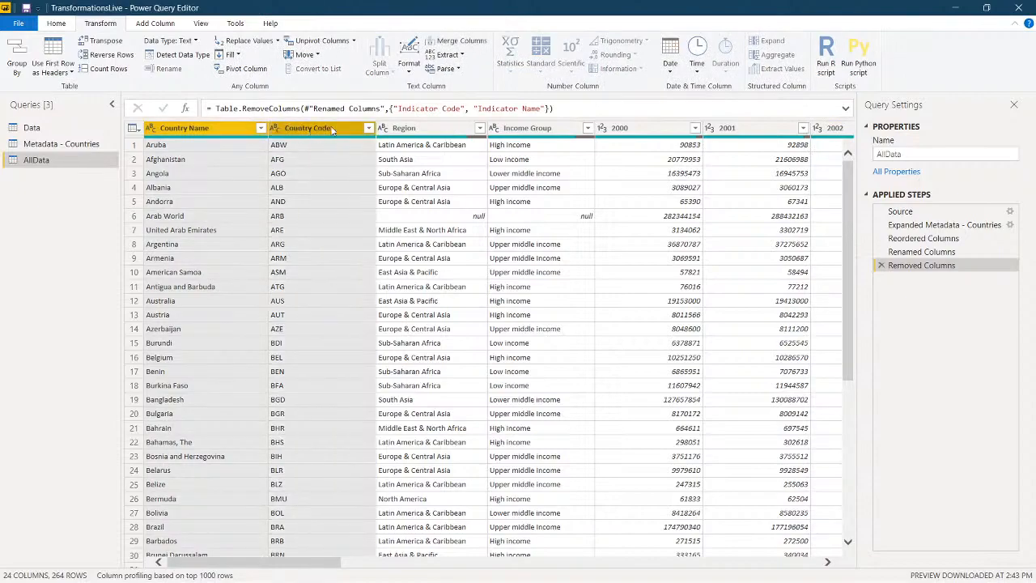
pyautogui.keyDown('ctrl'); pyautogui.click(403, 129); pyautogui.keyUp('ctrl')
pyautogui.keyDown('ctrl'); pyautogui.click(525, 130); pyautogui.keyUp('ctrl')
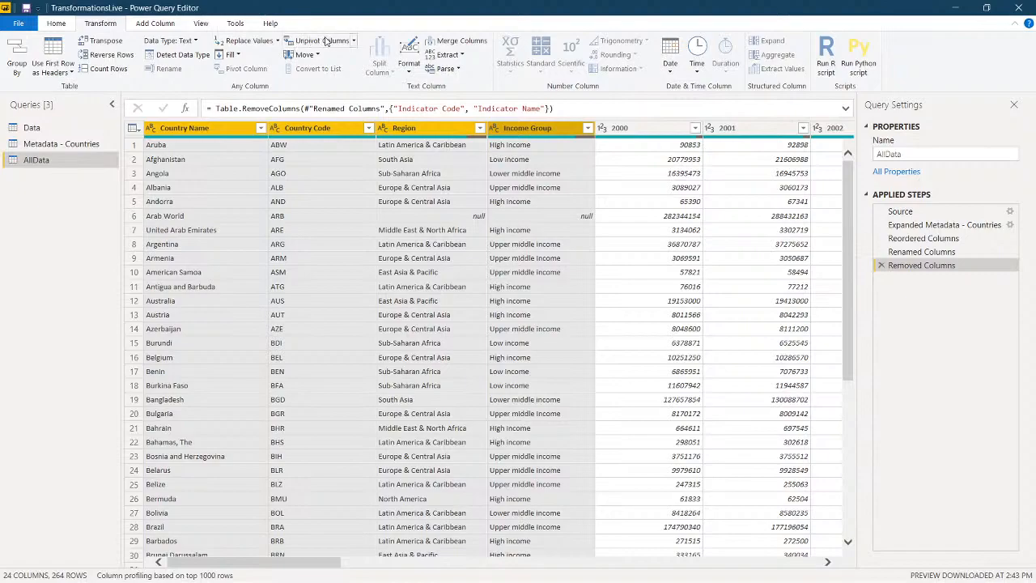
pyautogui.click(354, 43)
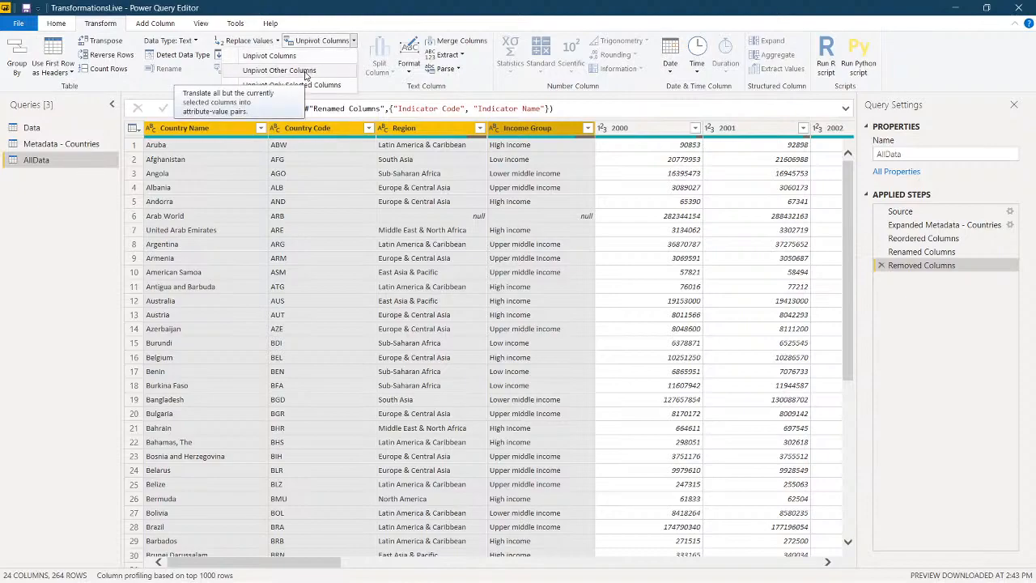
pyautogui.click(279, 70)
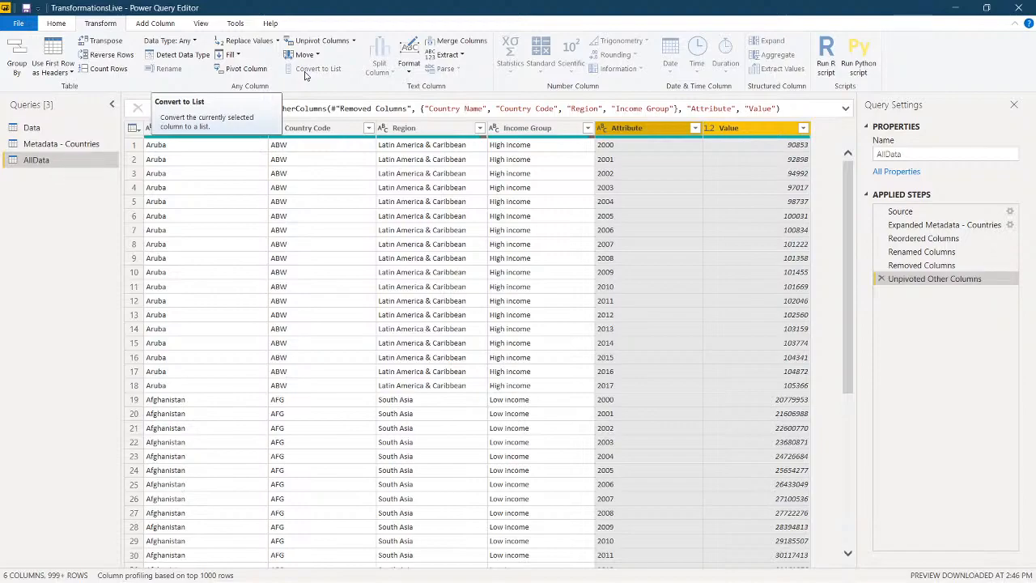
# Step: Rename the Attribute column of AllData as Year
pyautogui.click(641, 132)
pyautogui.rightClick(640, 130)
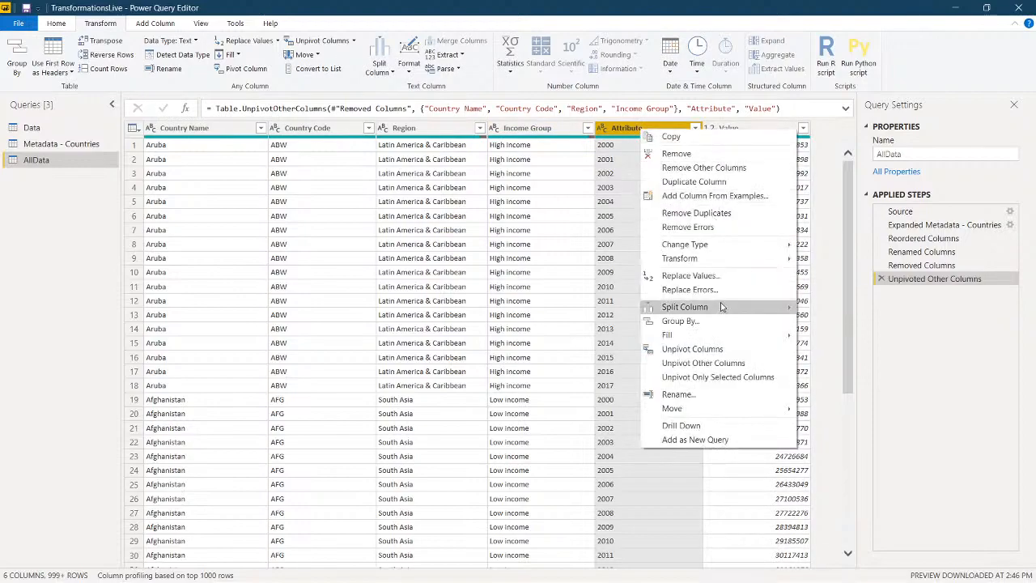
pyautogui.click(677, 395)
pyautogui.write('Y')
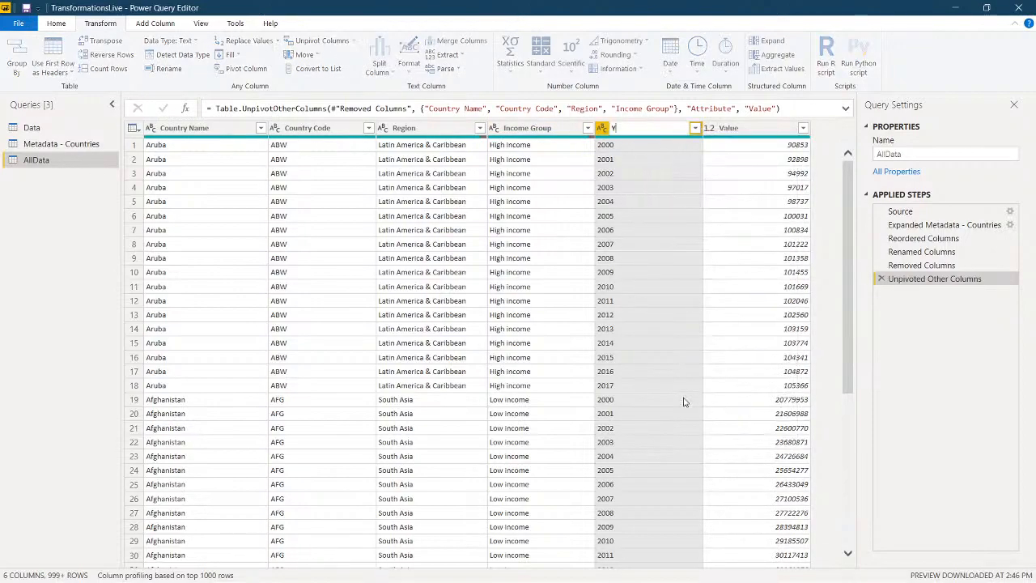
pyautogui.write('ear')
pyautogui.press('Return')
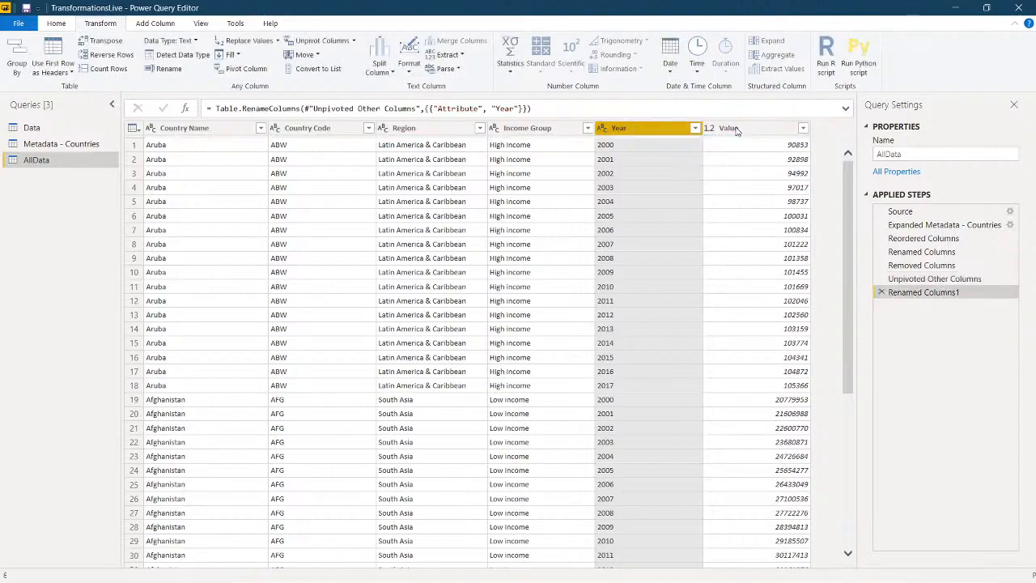
# Step: Rename the Value column of AllData as Population
pyautogui.rightClick(737, 130)
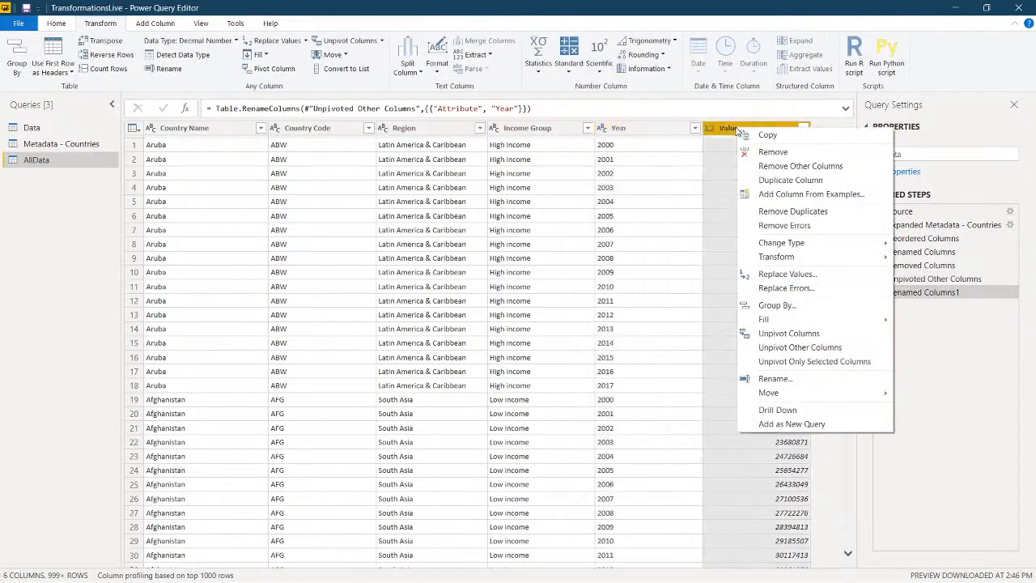
pyautogui.click(771, 379)
pyautogui.write('P')
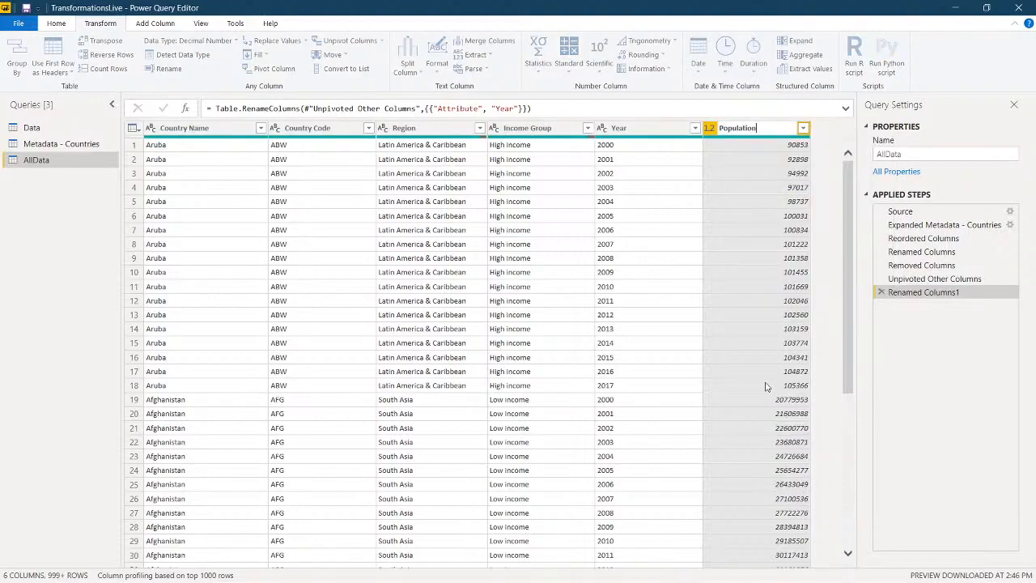
pyautogui.write('opulation')
pyautogui.press('Return')
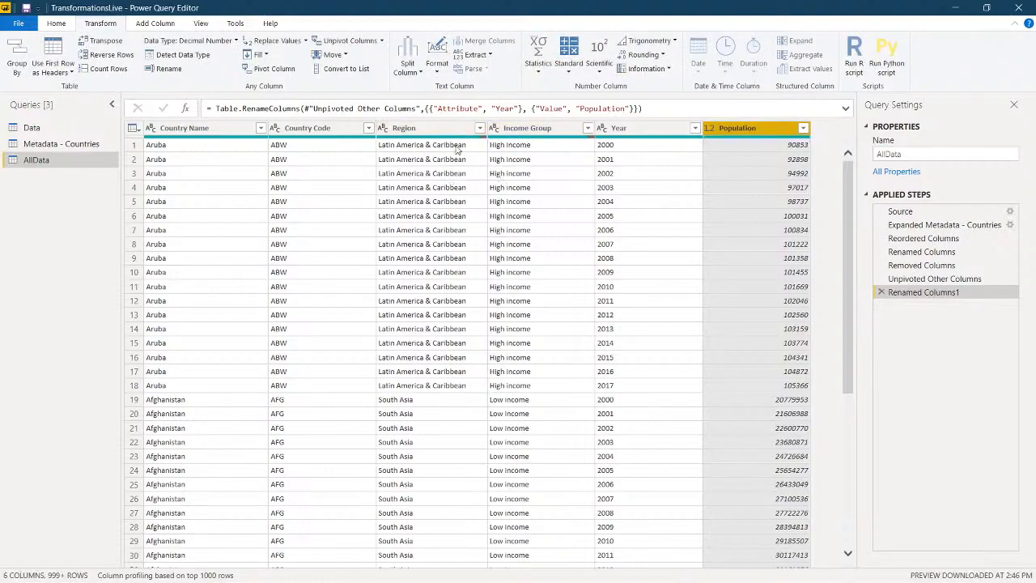
# Step: Filter the null rows out of the Region column and check the Income Group column's filter values for nulls
pyautogui.click(480, 128)
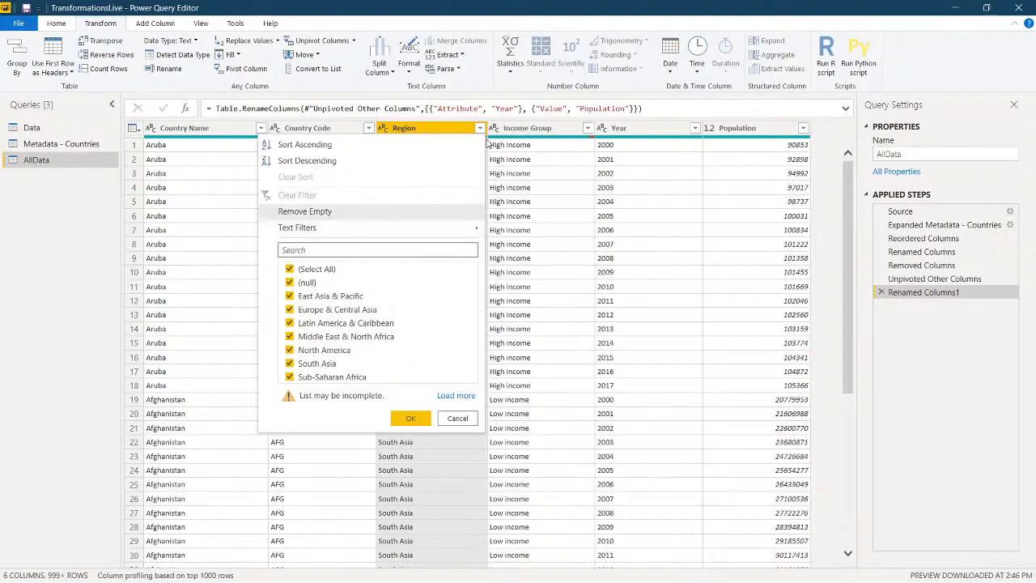
pyautogui.moveTo(418, 226)
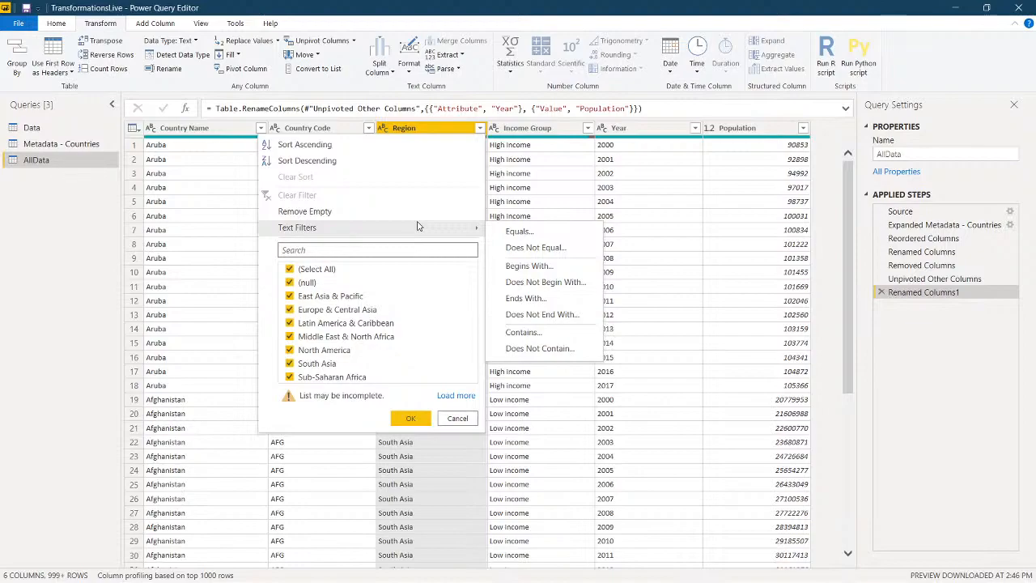
pyautogui.click(412, 419)
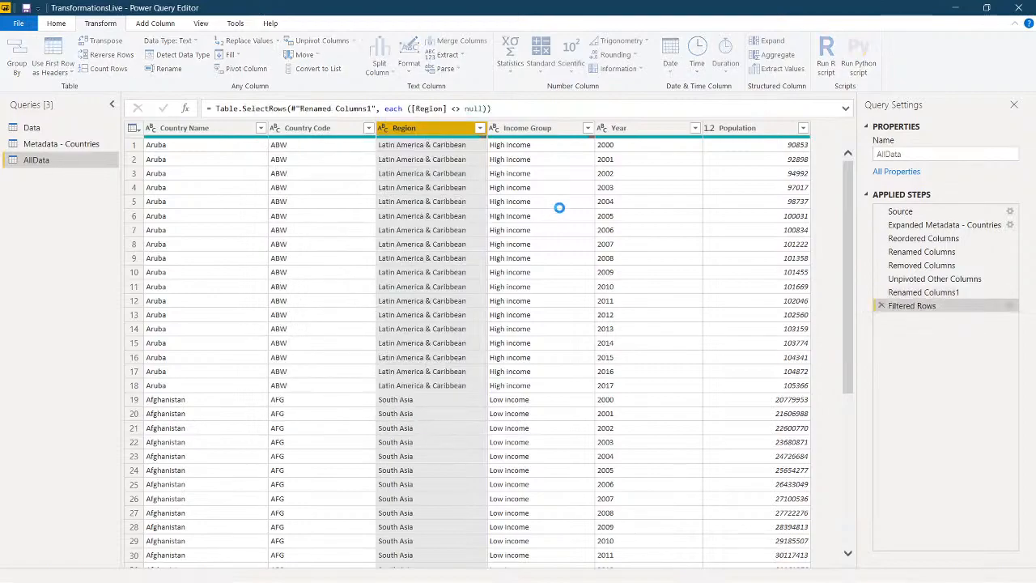
pyautogui.click(588, 129)
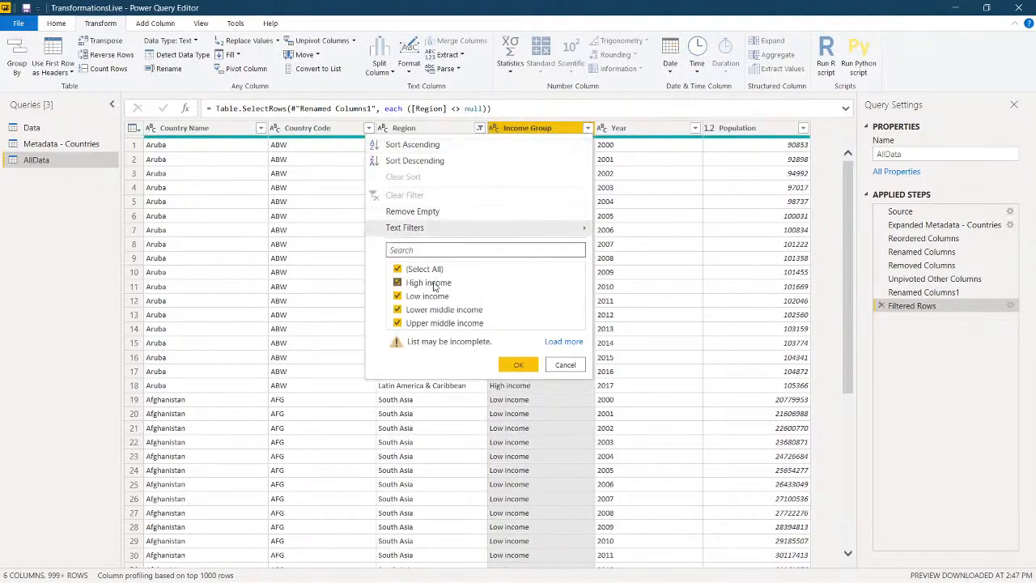
pyautogui.click(516, 366)
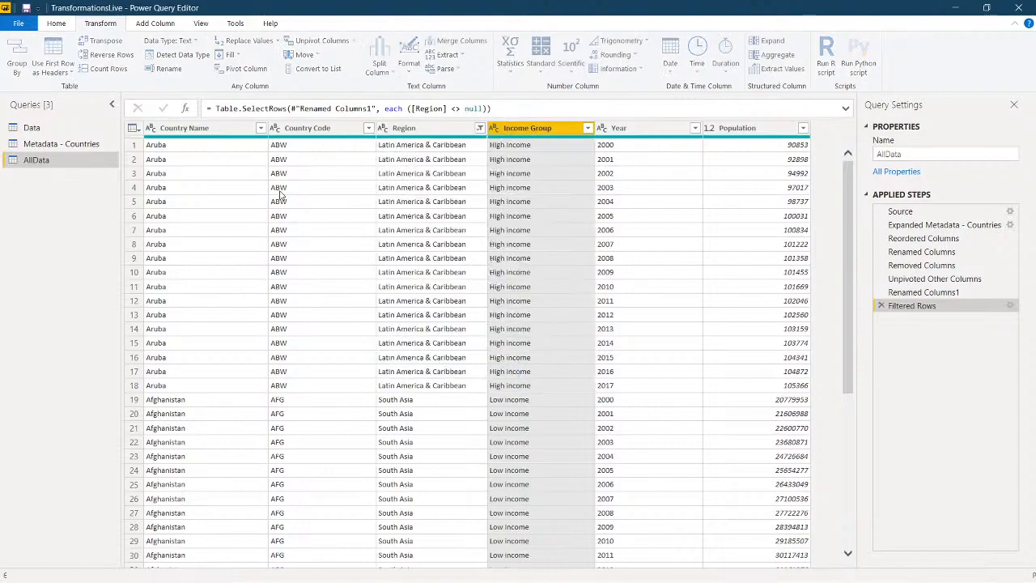
# Step: Close the query editor and try to apply the AllData changes to the model, returning to the report
pyautogui.click(57, 24)
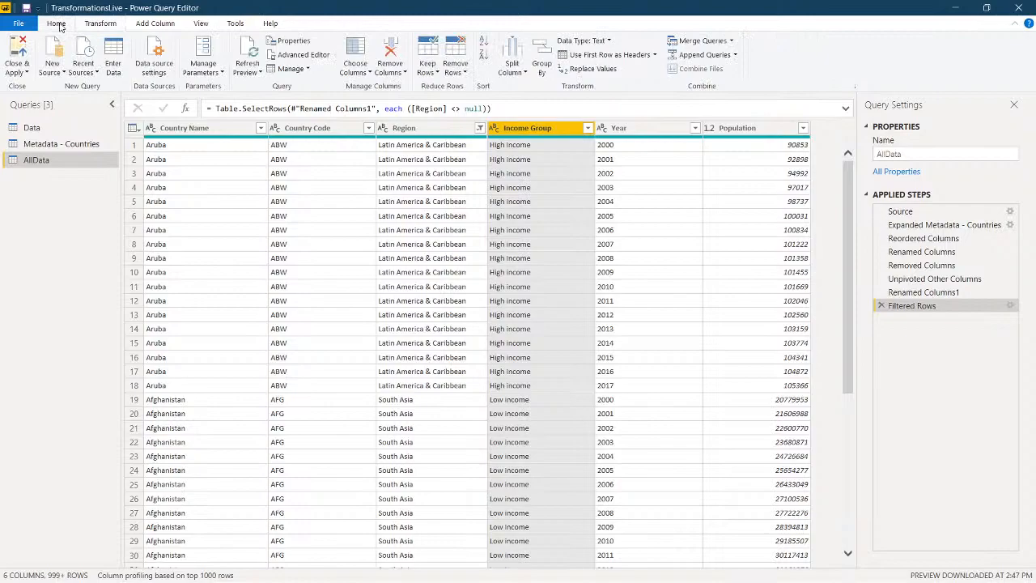
pyautogui.click(22, 46)
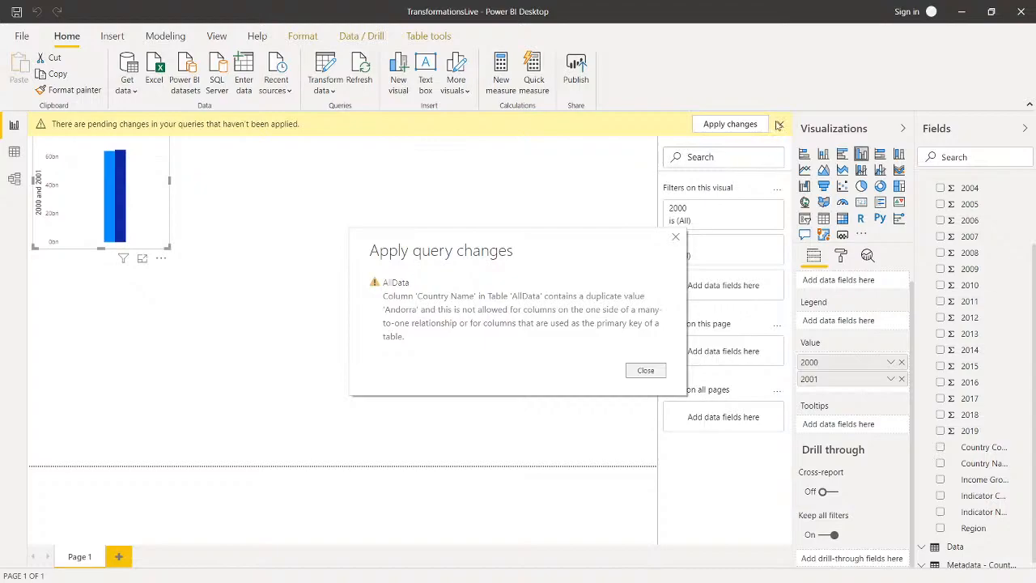
pyautogui.click(640, 374)
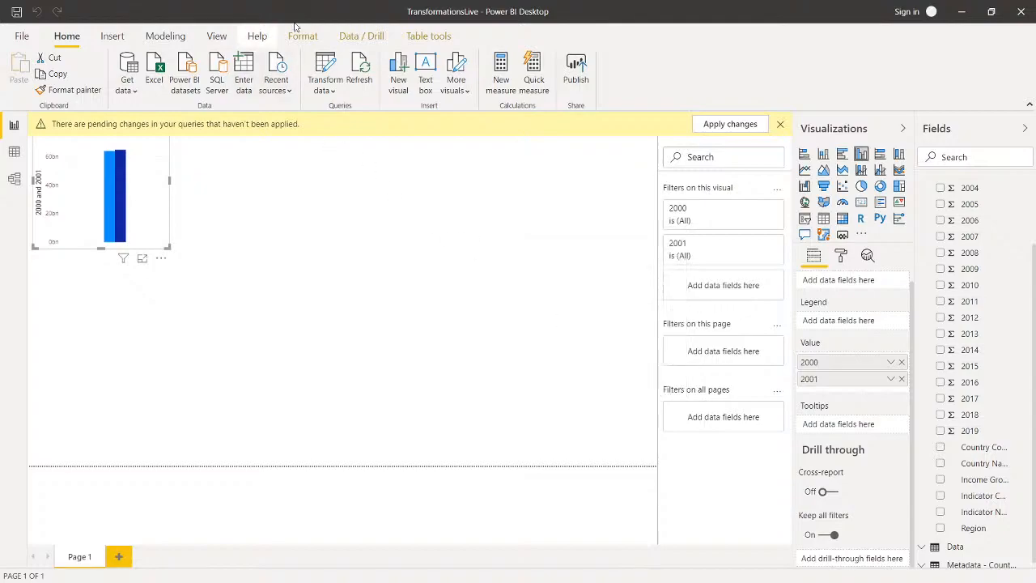
# Step: Deactivate and delete all three relationships between the AllData, Data and Metadata - Countries tables
pyautogui.click(165, 35)
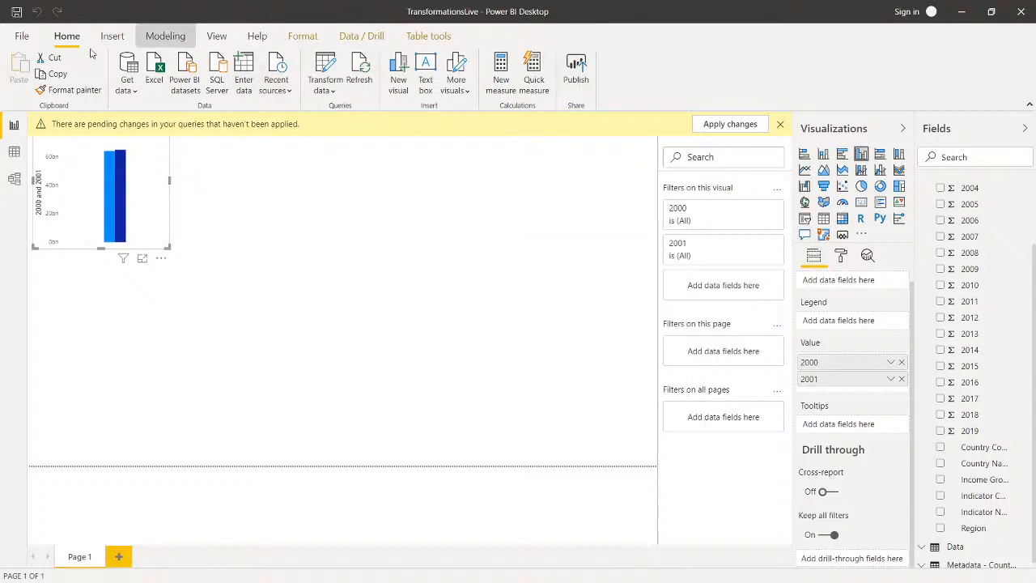
pyautogui.click(29, 71)
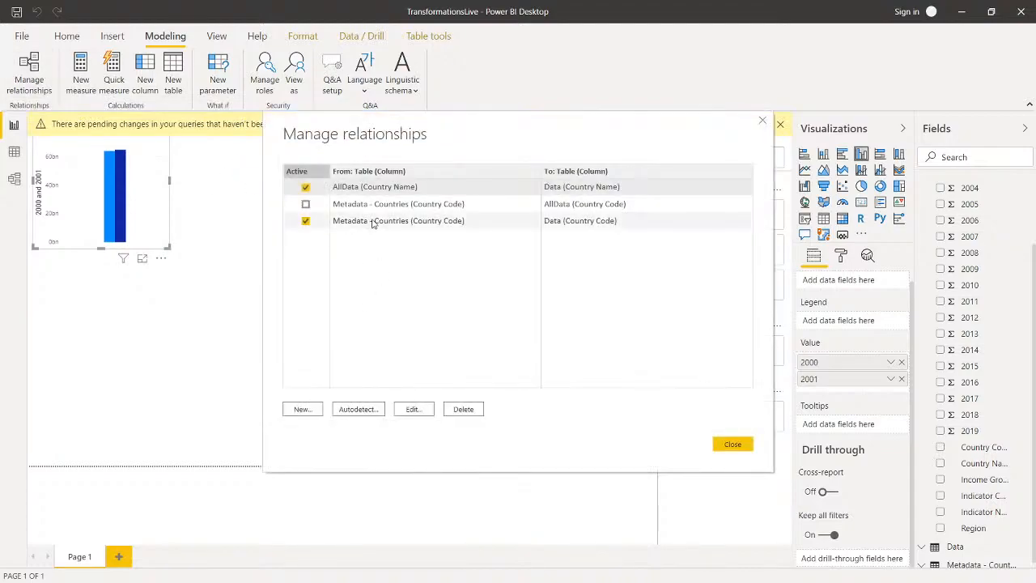
pyautogui.click(306, 188)
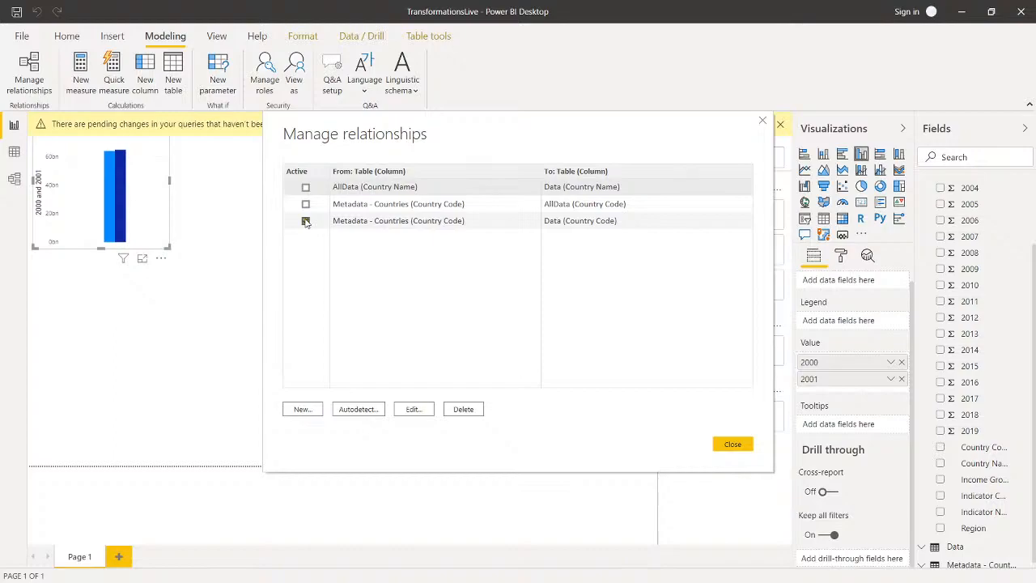
pyautogui.click(306, 221)
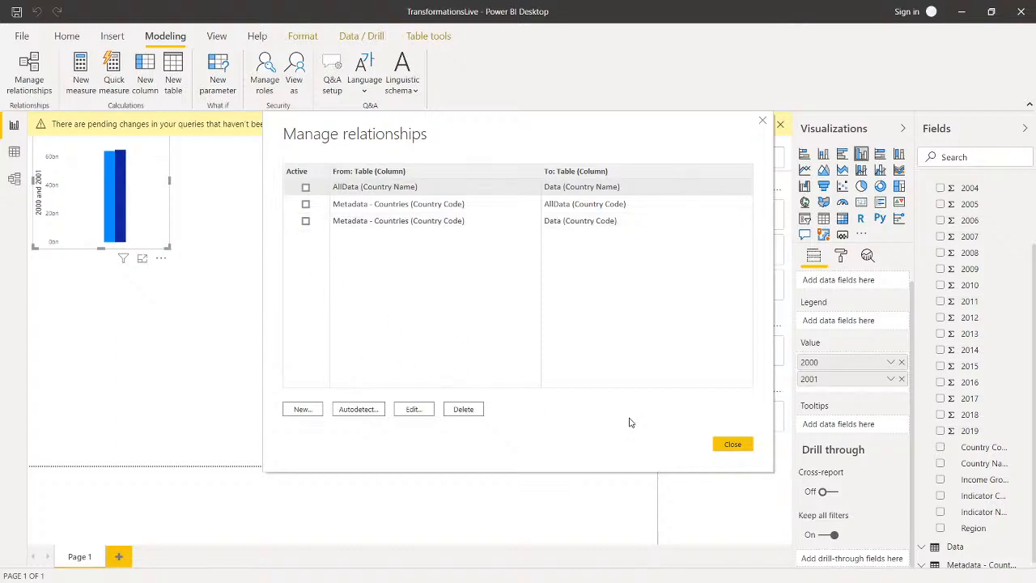
pyautogui.keyDown('ctrl'); pyautogui.click(373, 207); pyautogui.keyUp('ctrl')
pyautogui.keyDown('ctrl'); pyautogui.click(417, 225); pyautogui.keyUp('ctrl')
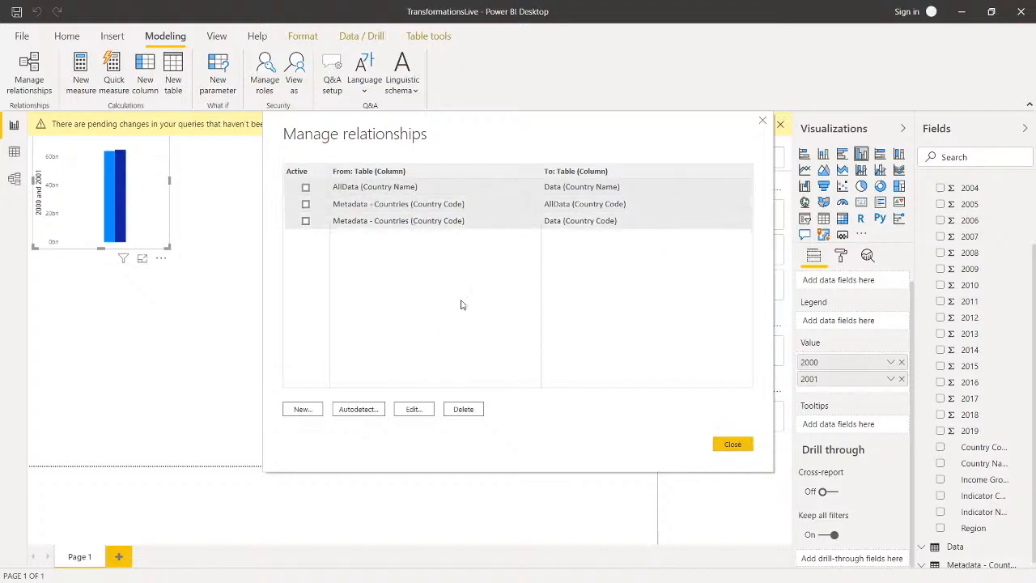
pyautogui.click(464, 409)
pyautogui.click(631, 331)
pyautogui.click(733, 444)
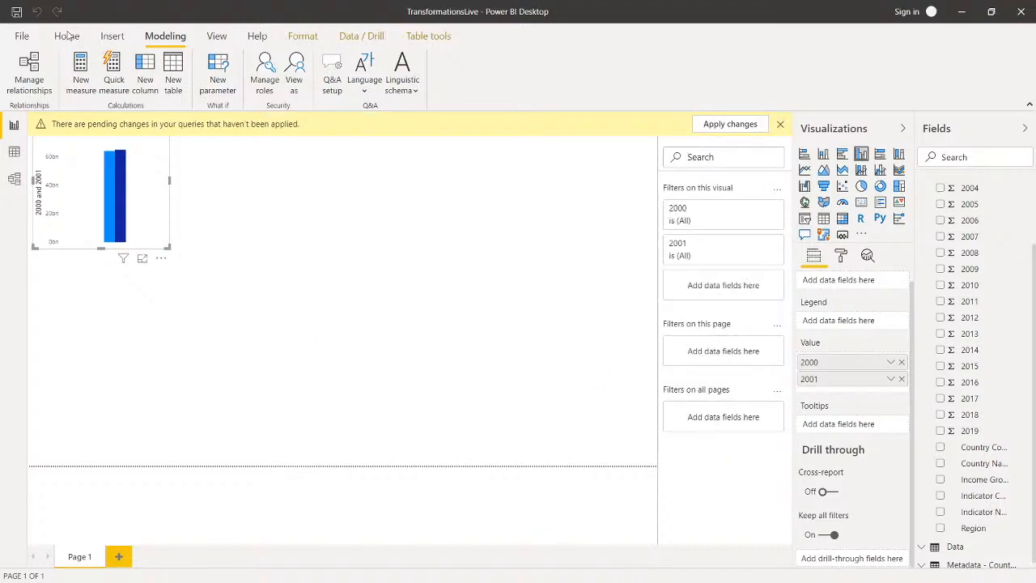
# Step: Reopen the query editor, review the AllData query and try to apply its changes to the model
pyautogui.click(68, 36)
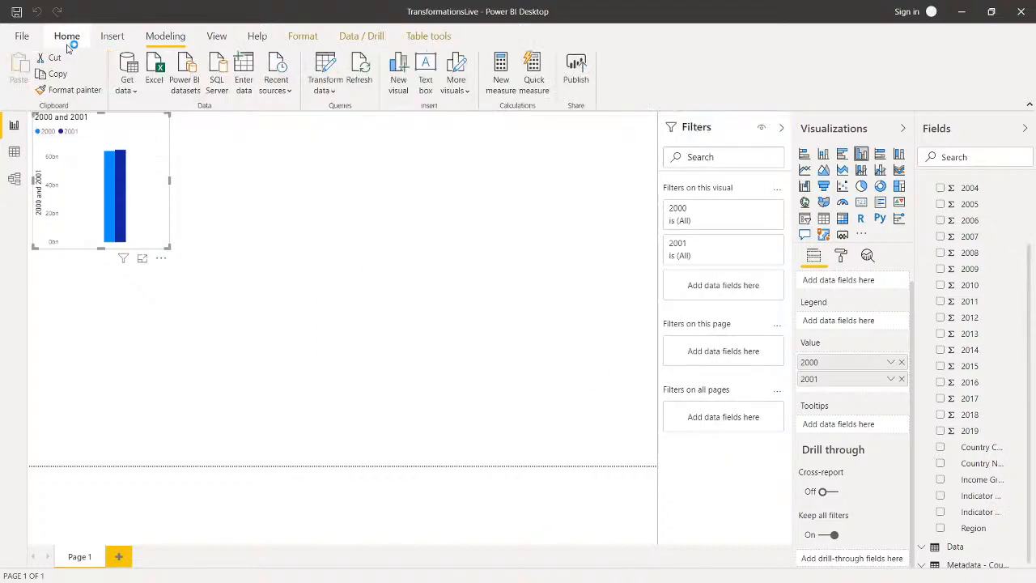
pyautogui.click(328, 72)
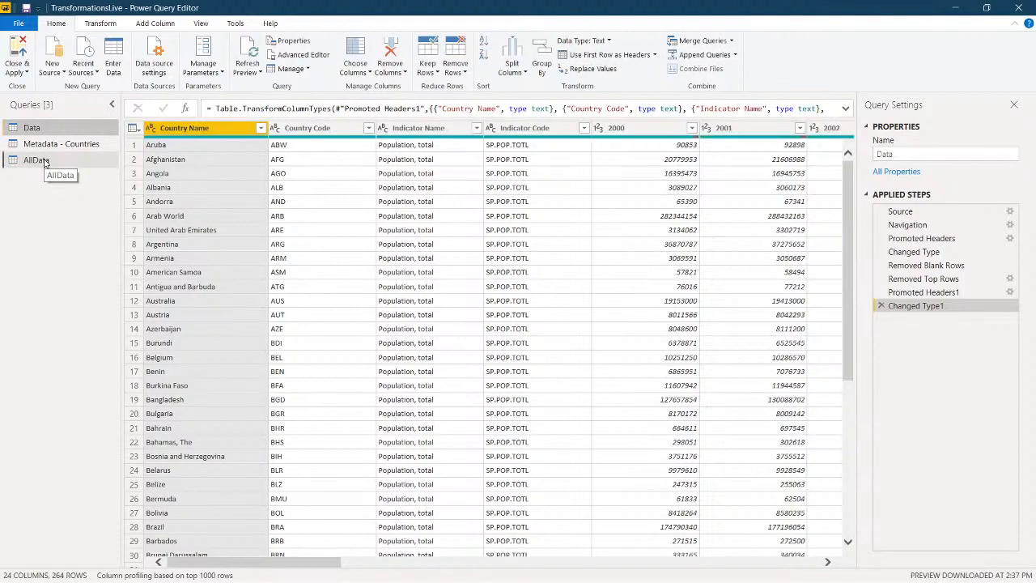
pyautogui.click(45, 162)
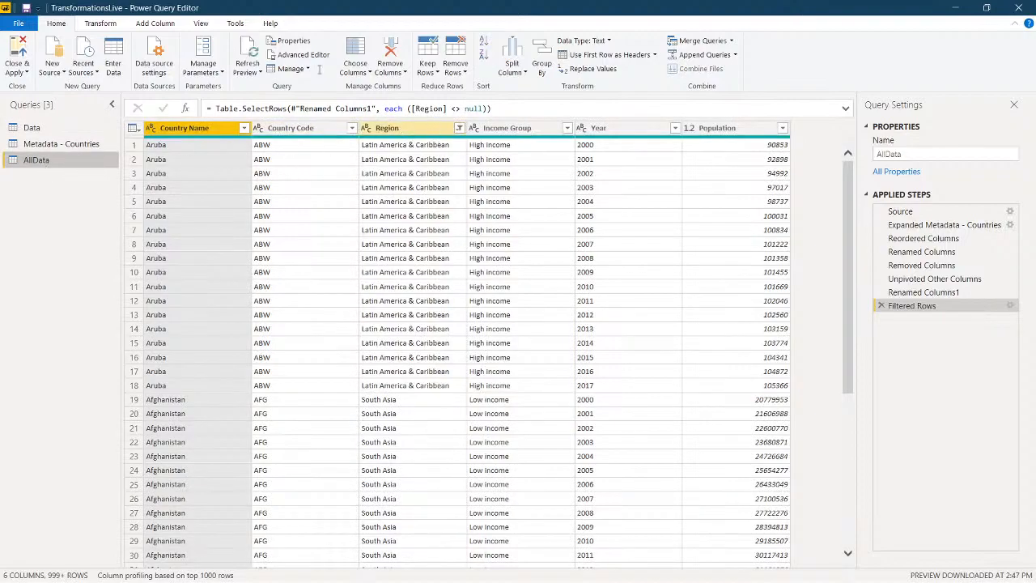
pyautogui.click(18, 50)
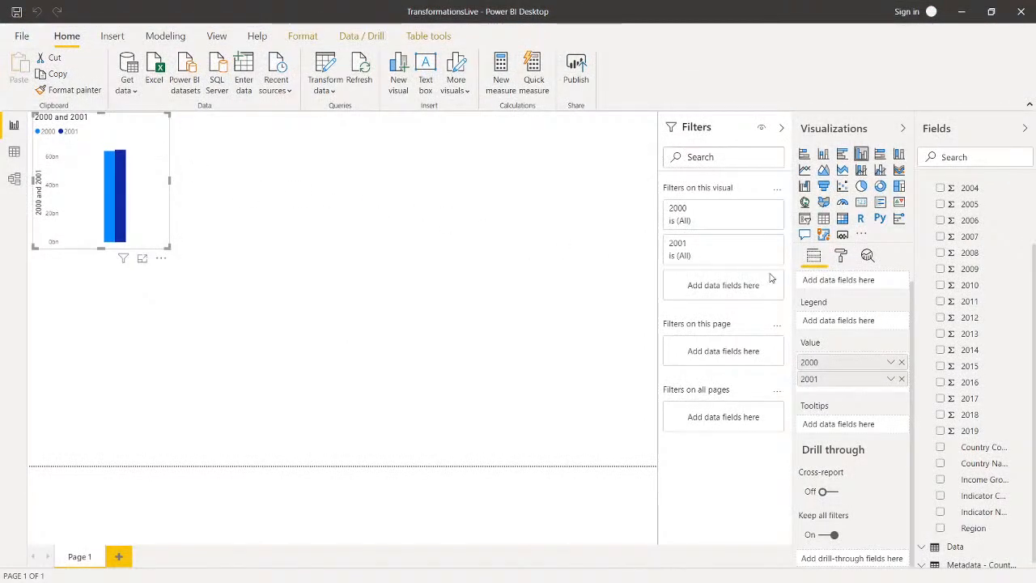
# Step: Remove the 2000 and 2001 fields from the column chart's values
pyautogui.click(902, 363)
pyautogui.click(903, 378)
pyautogui.scroll(3, 971, 356)
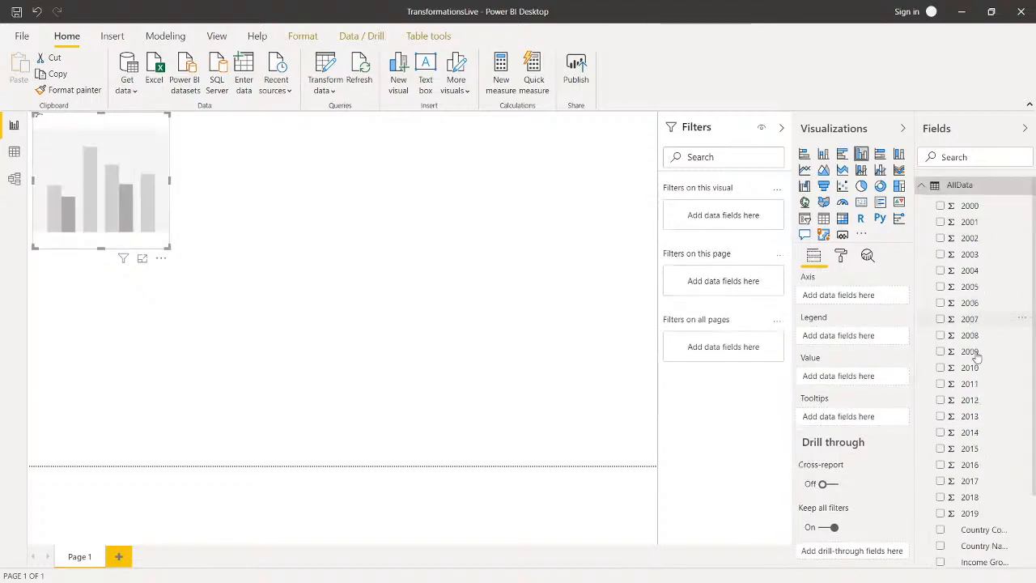
# Step: Check AllData's field list in the report and retry applying the query changes from the query editor
pyautogui.click(923, 186)
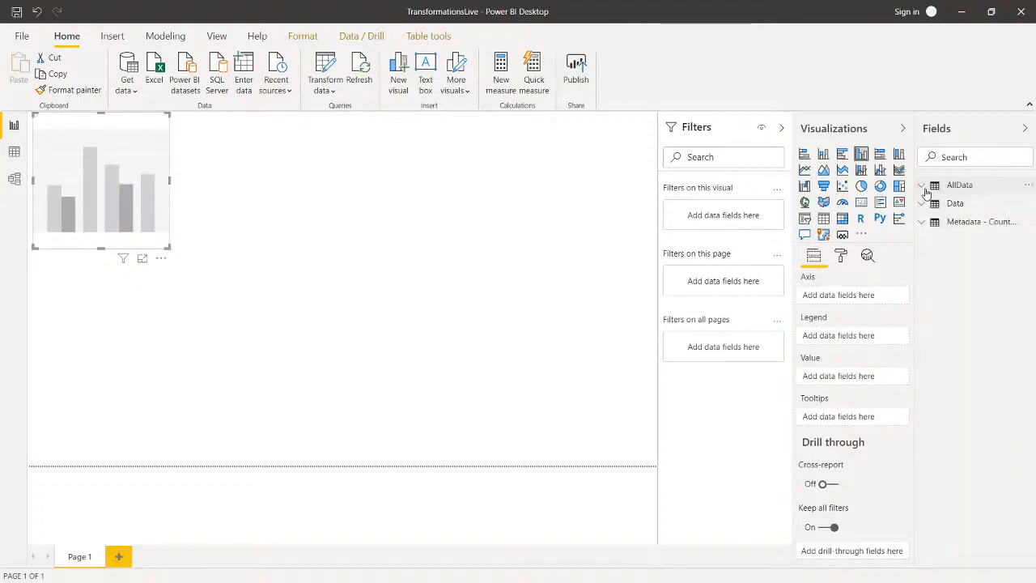
pyautogui.click(927, 188)
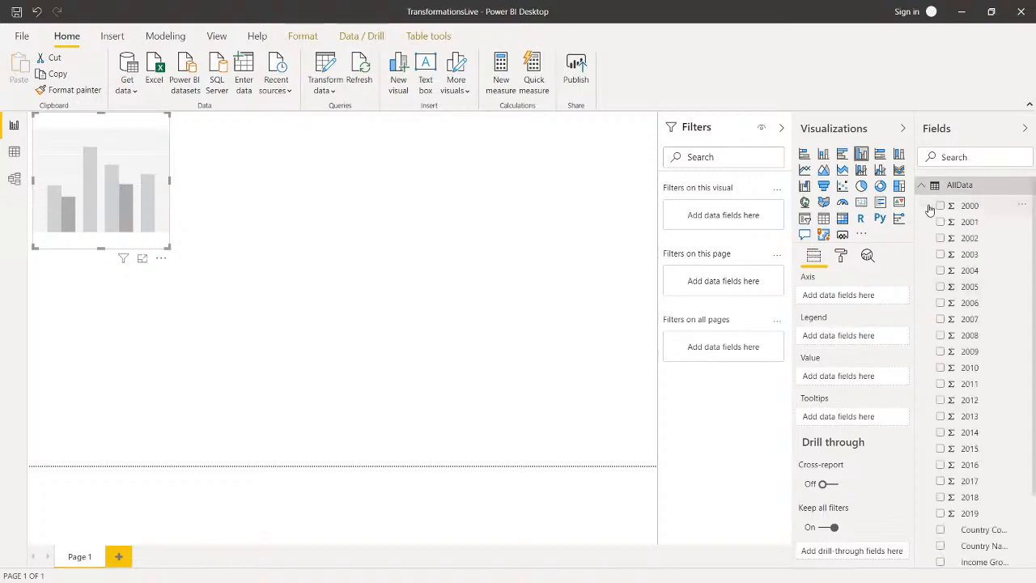
pyautogui.scroll(-1, 952, 312)
pyautogui.click(325, 71)
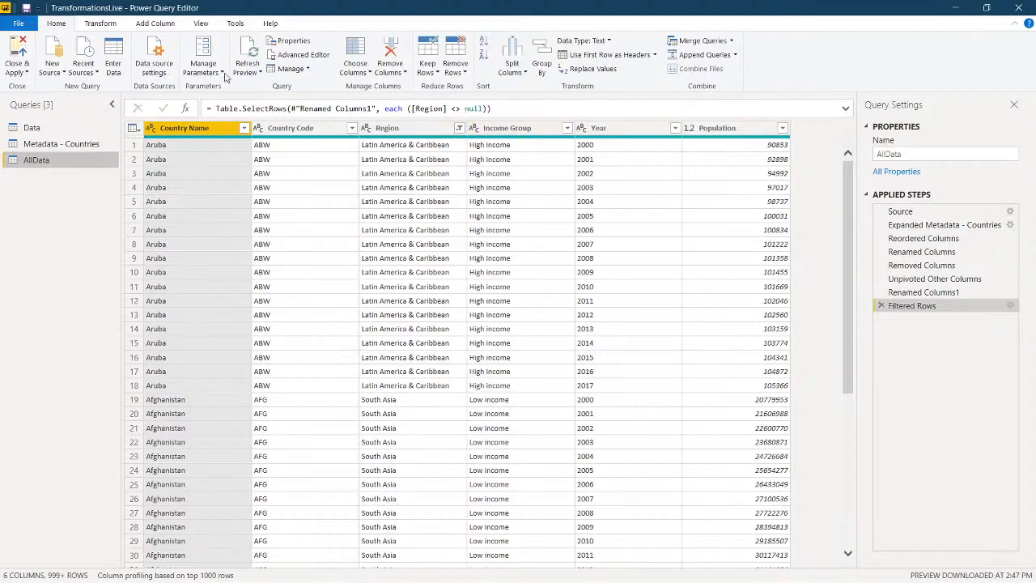
pyautogui.click(20, 54)
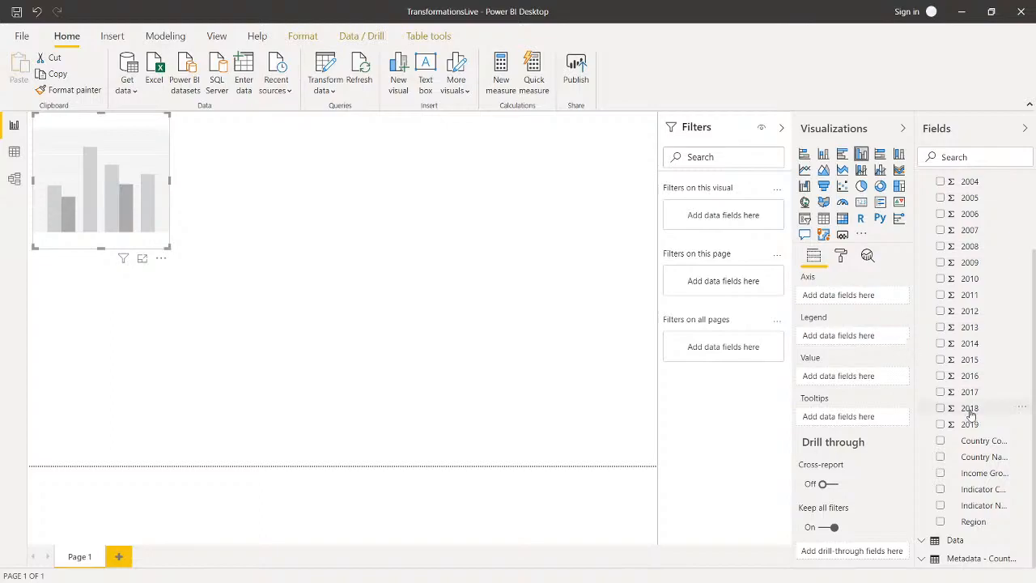
# Step: Examine the AllData field list in the report for the unpivoted Year and Population columns
pyautogui.scroll(2, 972, 413)
pyautogui.click(921, 186)
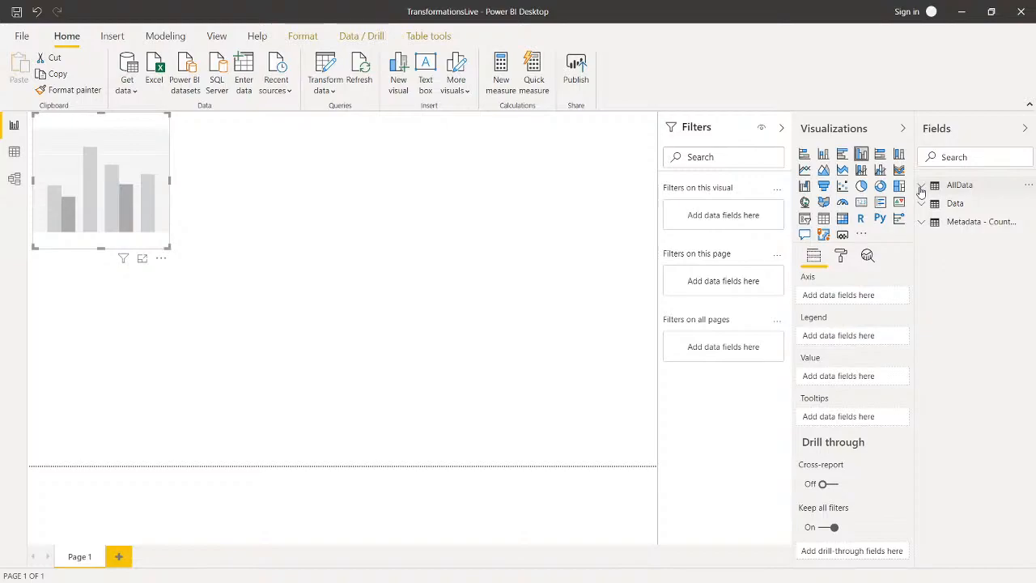
pyautogui.click(924, 185)
pyautogui.click(924, 186)
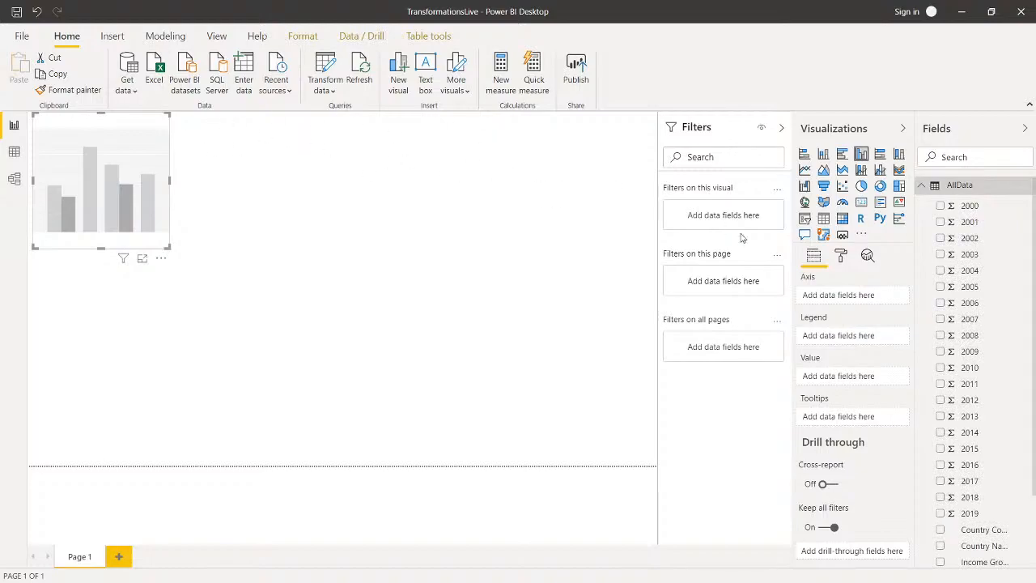
pyautogui.scroll(-2, 972, 378)
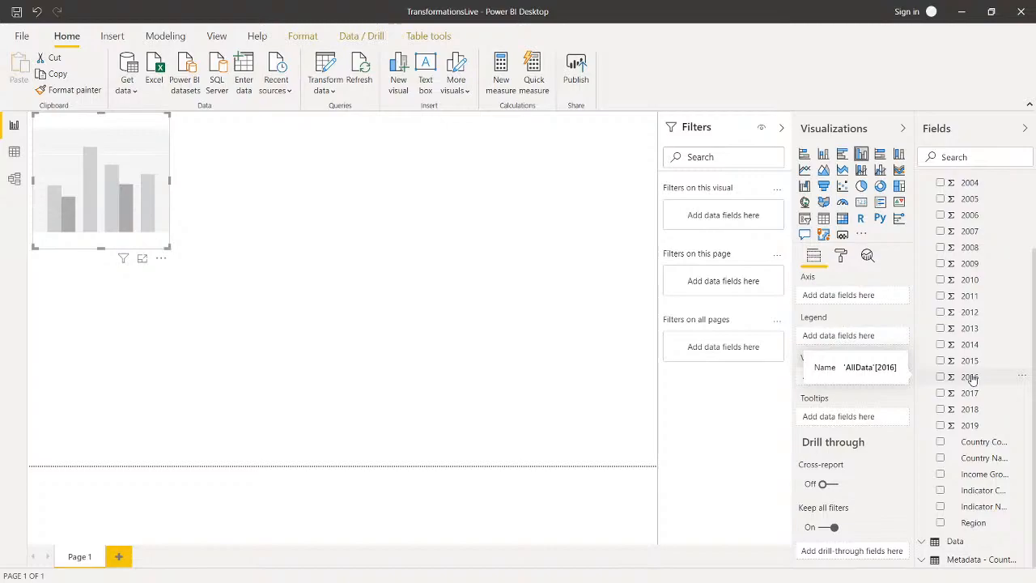
pyautogui.scroll(2, 972, 378)
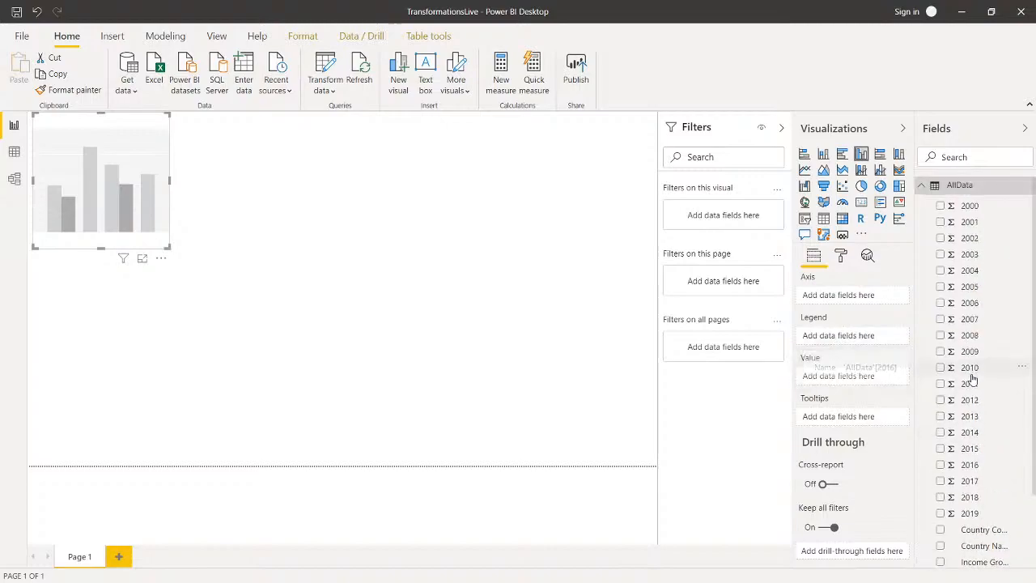
pyautogui.hotkey('alt', 'Tab')
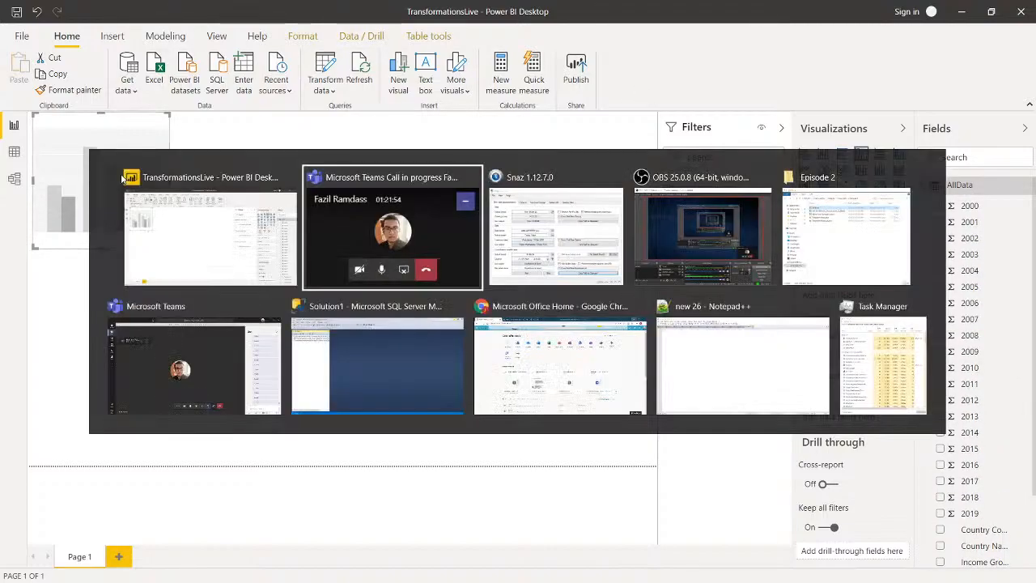
pyautogui.hotkey('alt', 'shift', 'Tab')
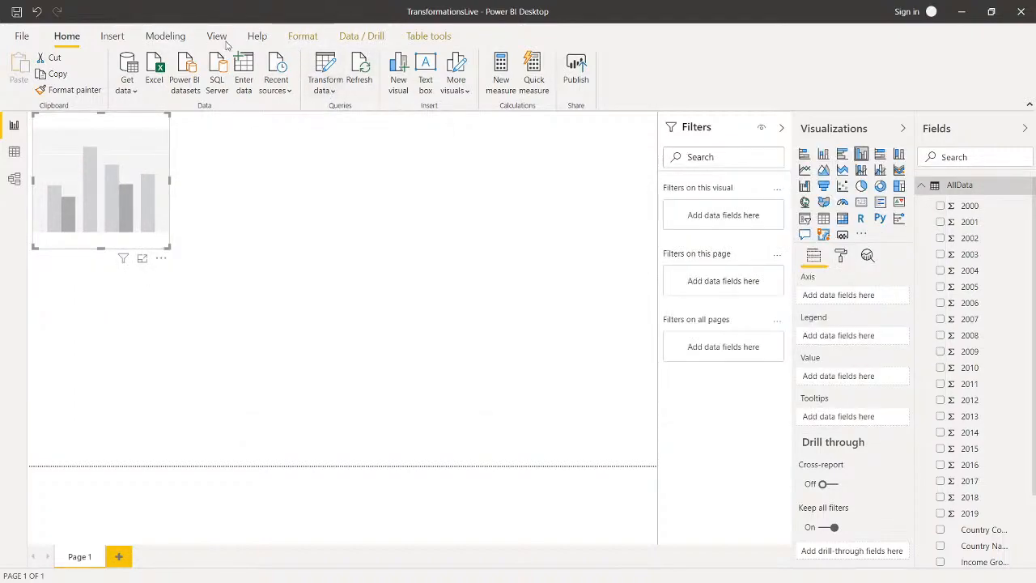
# Step: Check the model's relationship list for any remaining links between tables
pyautogui.click(66, 37)
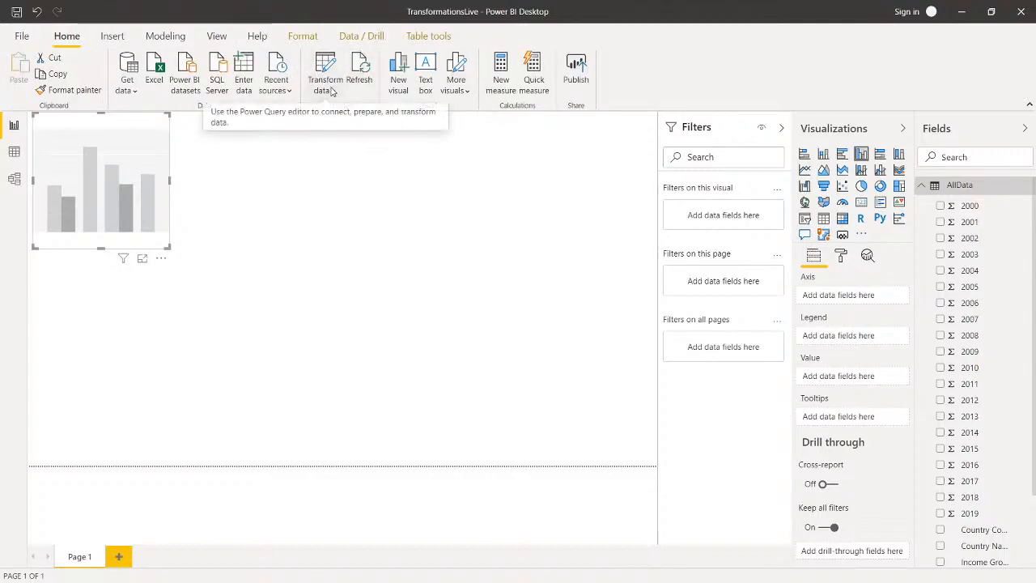
pyautogui.click(165, 36)
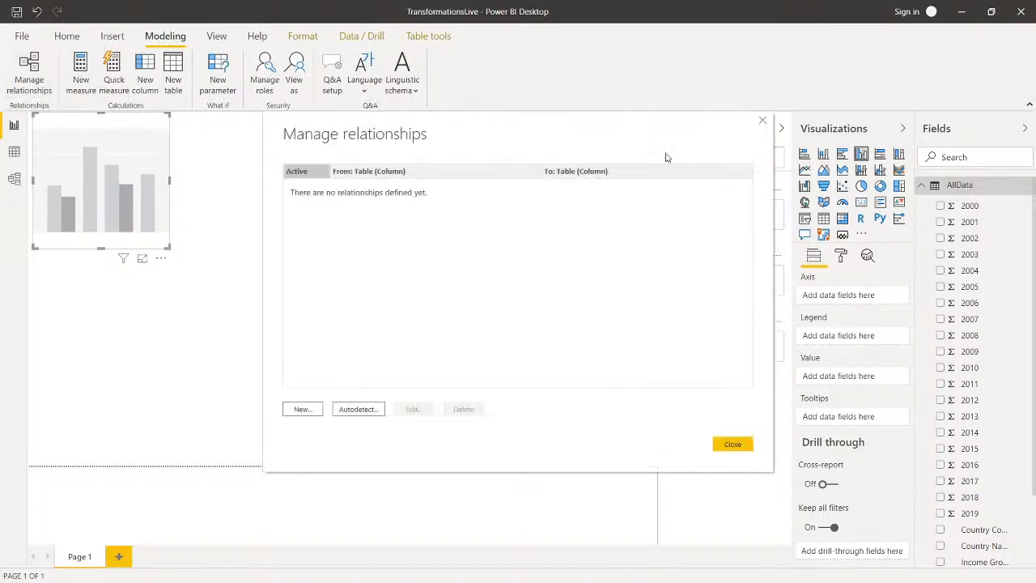
pyautogui.click(763, 120)
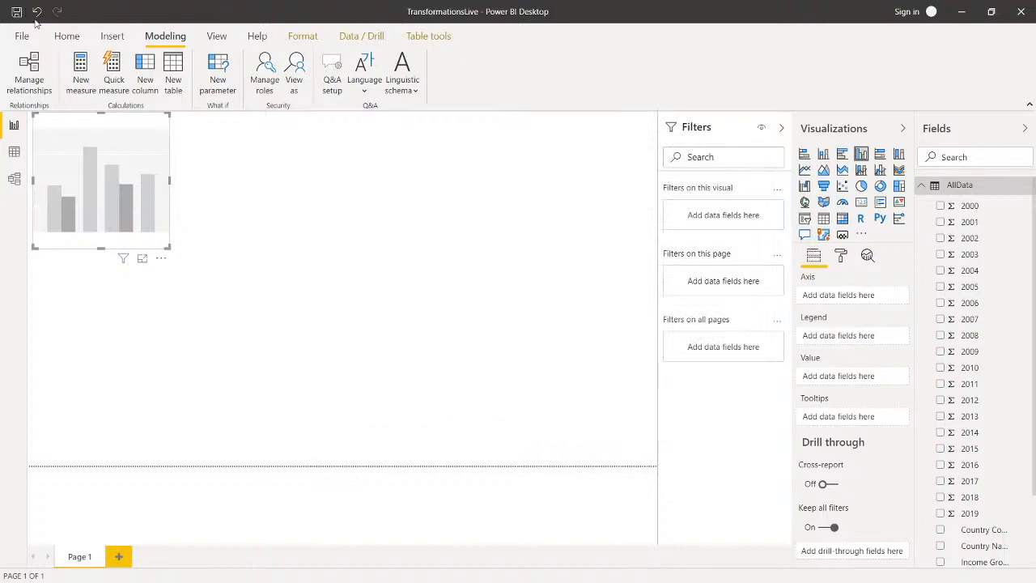
# Step: Reopen the query editor on the AllData query and close it, applying the changes to the model
pyautogui.click(67, 36)
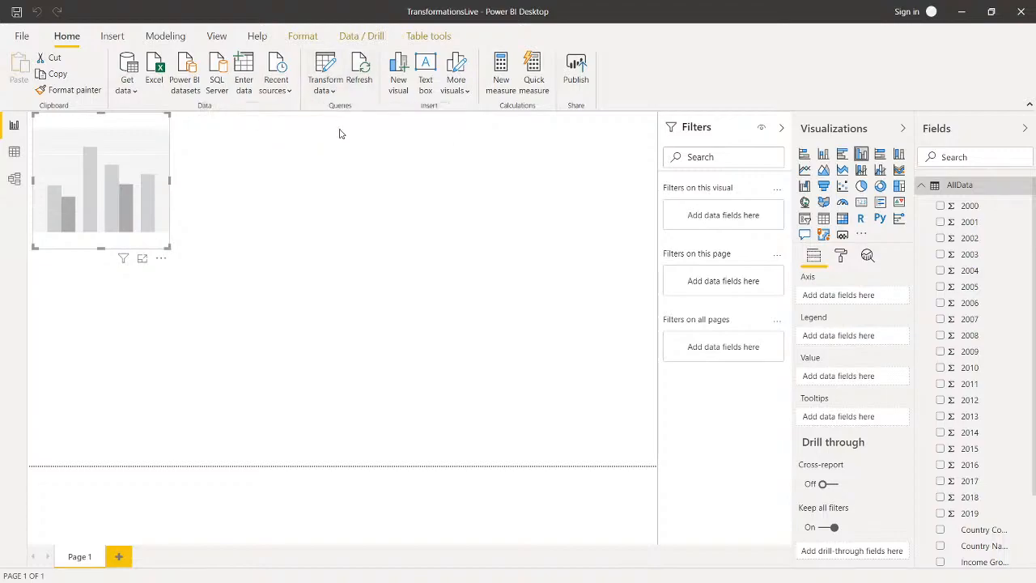
pyautogui.click(331, 81)
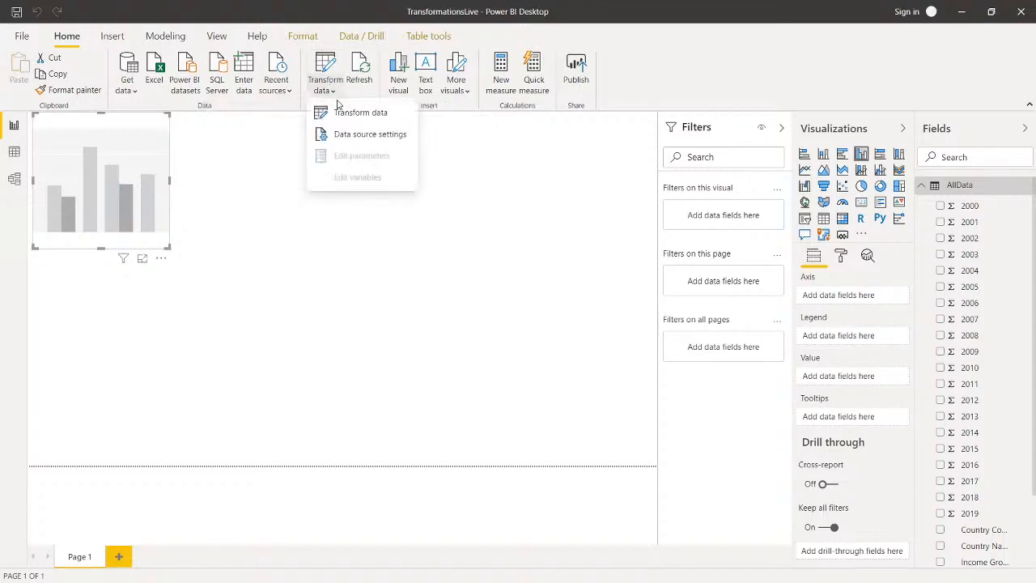
pyautogui.click(327, 69)
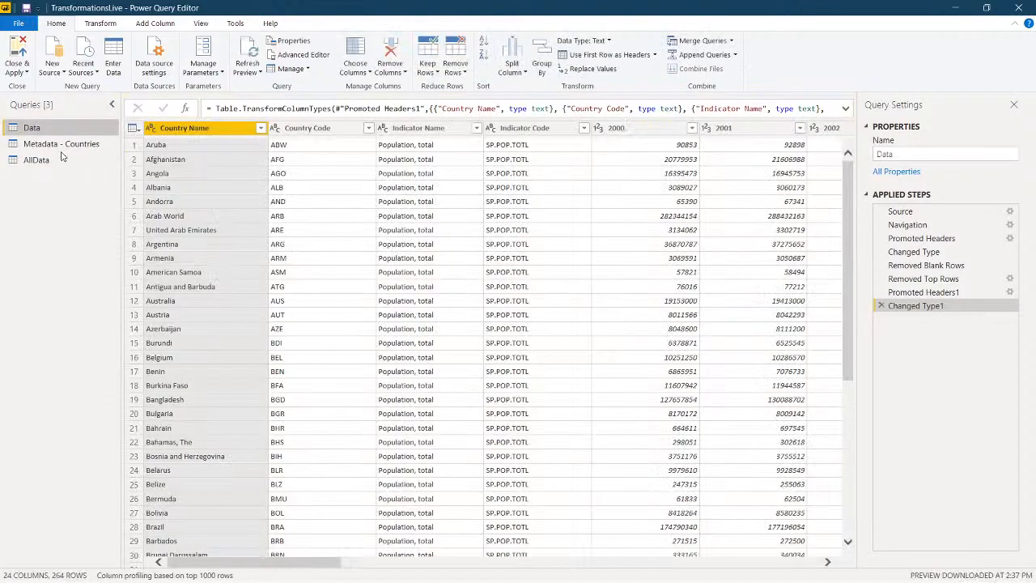
pyautogui.click(50, 160)
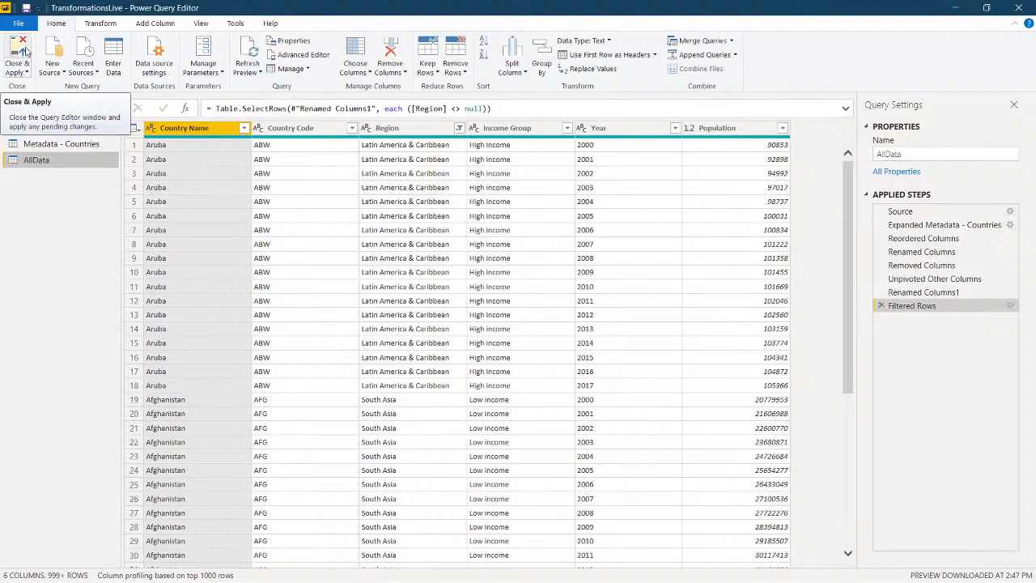
pyautogui.click(24, 52)
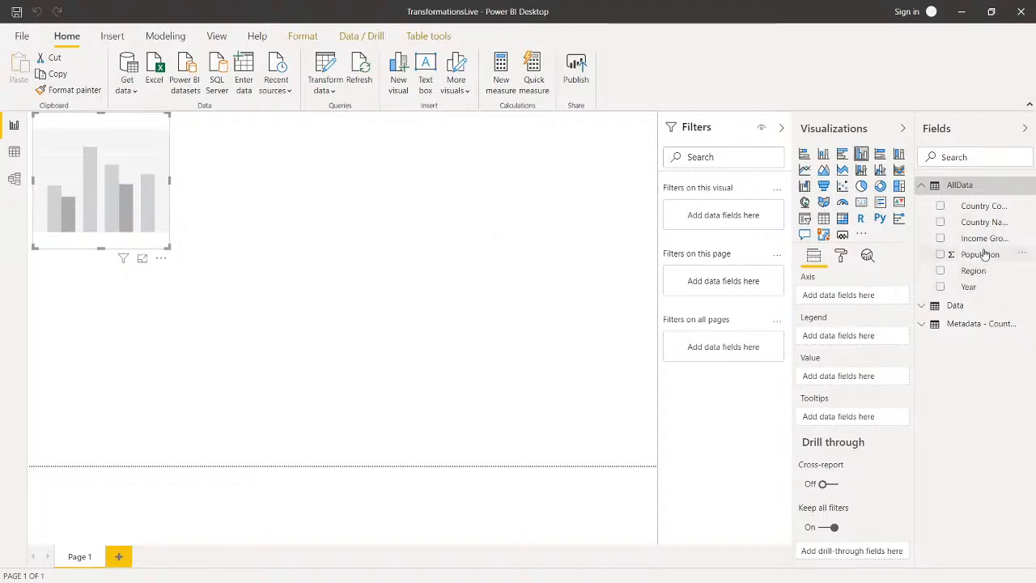
# Step: Widen the column chart to the full page width and plot Population by Region, with Income Group as the legend
pyautogui.moveTo(981, 257); pyautogui.dragTo(850, 376)
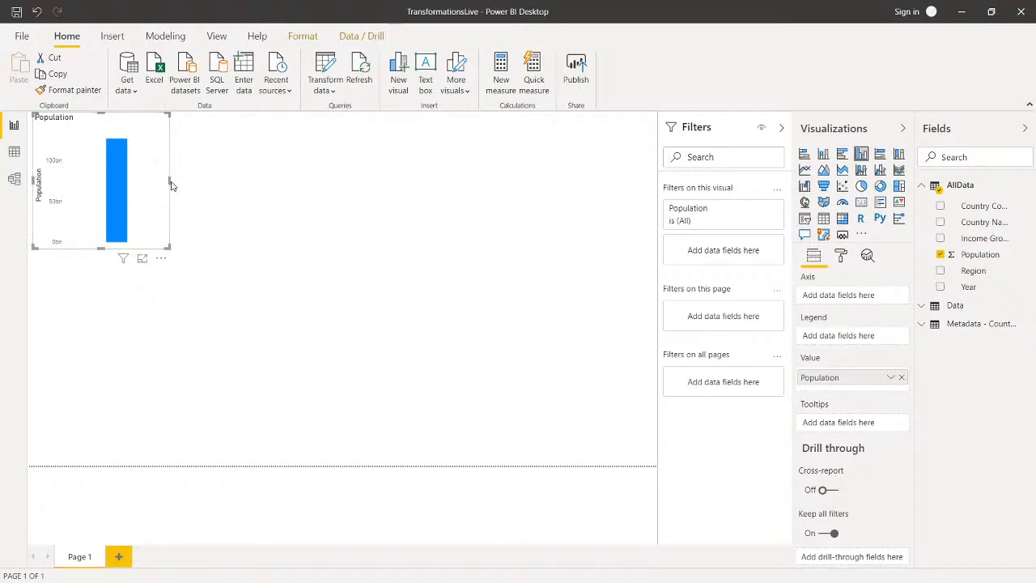
pyautogui.moveTo(169, 180); pyautogui.dragTo(661, 190)
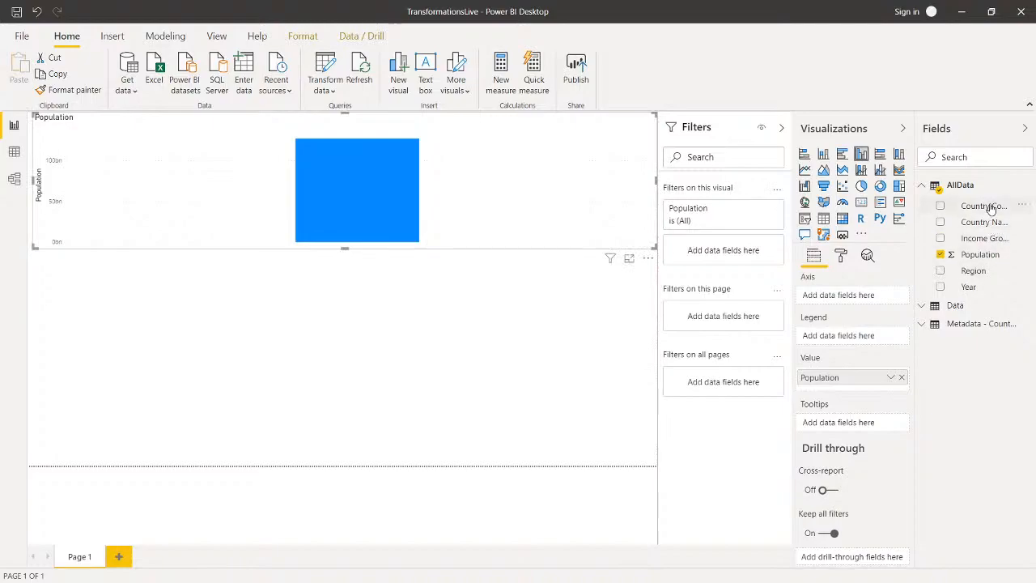
pyautogui.moveTo(985, 238); pyautogui.dragTo(865, 342)
pyautogui.moveTo(972, 274); pyautogui.dragTo(874, 303)
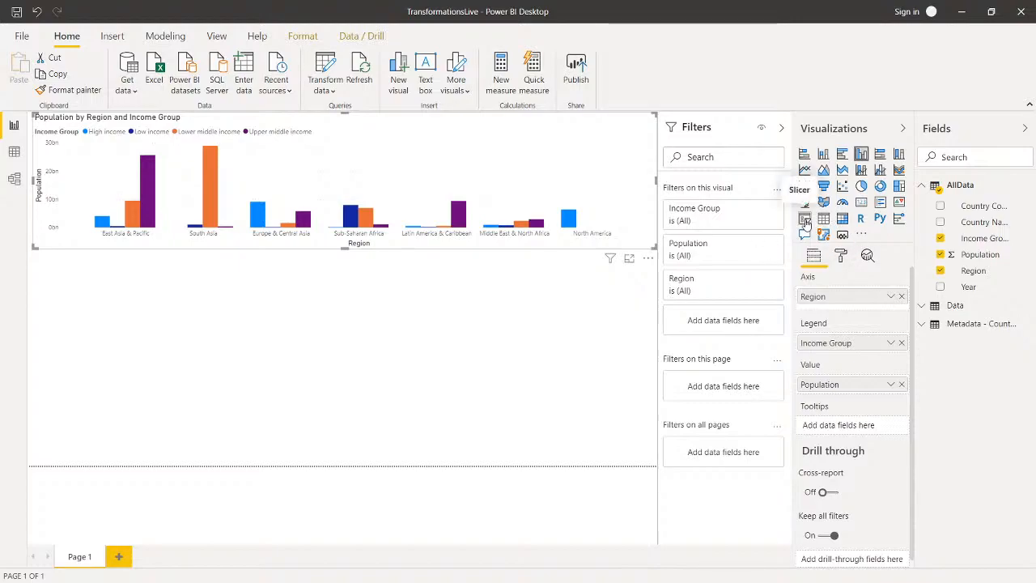
# Step: Add an empty slicer below the column chart, narrowed to about a quarter of the page width and extended to the page's lower edge
pyautogui.click(453, 334)
pyautogui.click(804, 220)
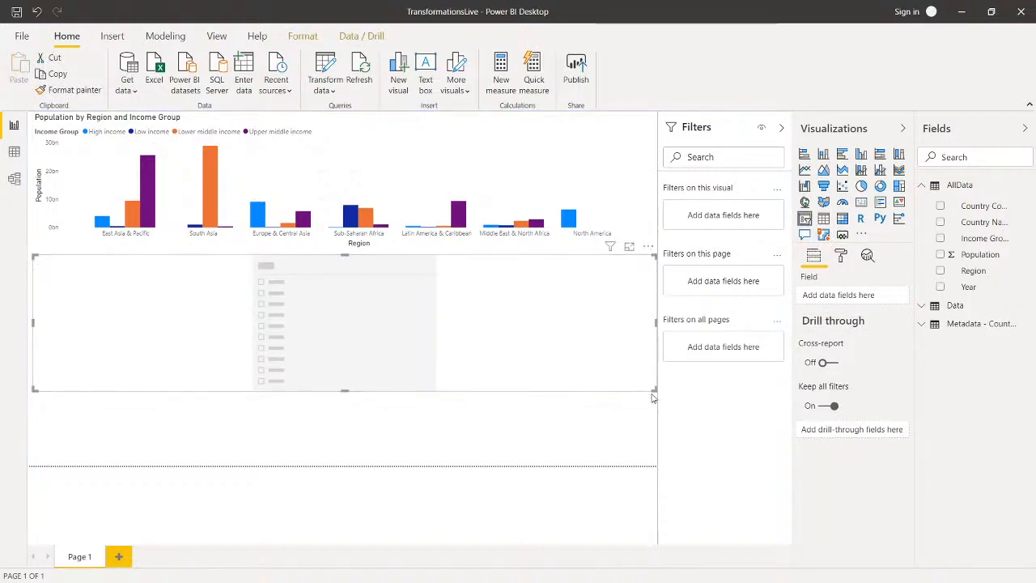
pyautogui.moveTo(654, 389); pyautogui.dragTo(203, 468)
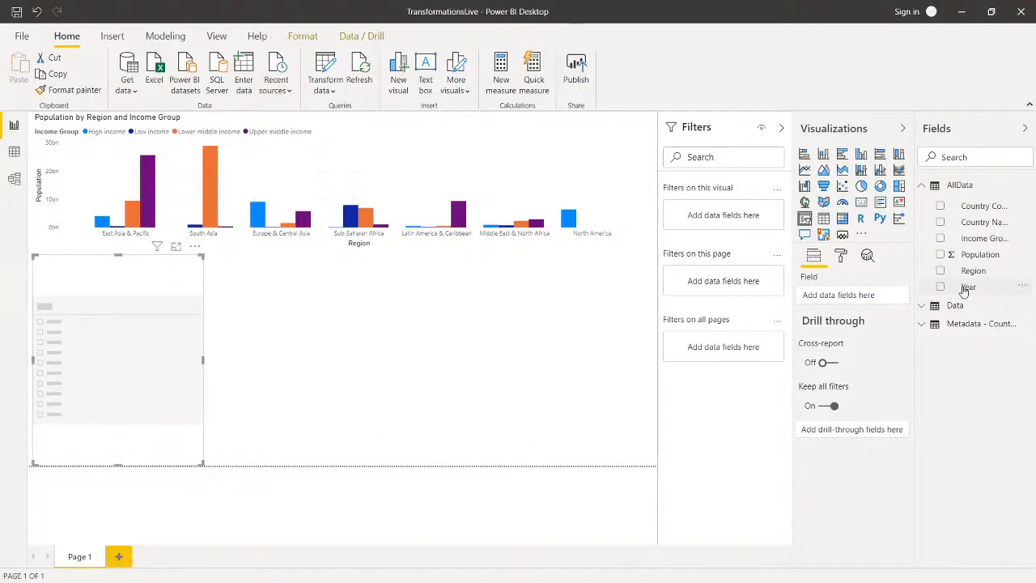
# Step: Assign Year to the slicer, filter the report to 2016, and narrow the slicer to about a sixth of the page width
pyautogui.moveTo(965, 290); pyautogui.dragTo(866, 296)
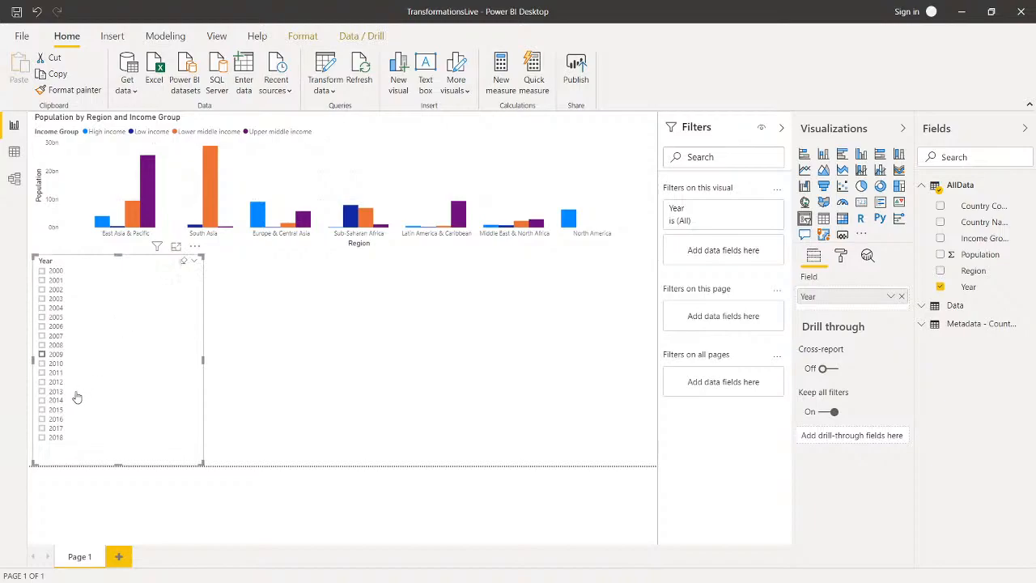
pyautogui.click(42, 438)
pyautogui.click(42, 419)
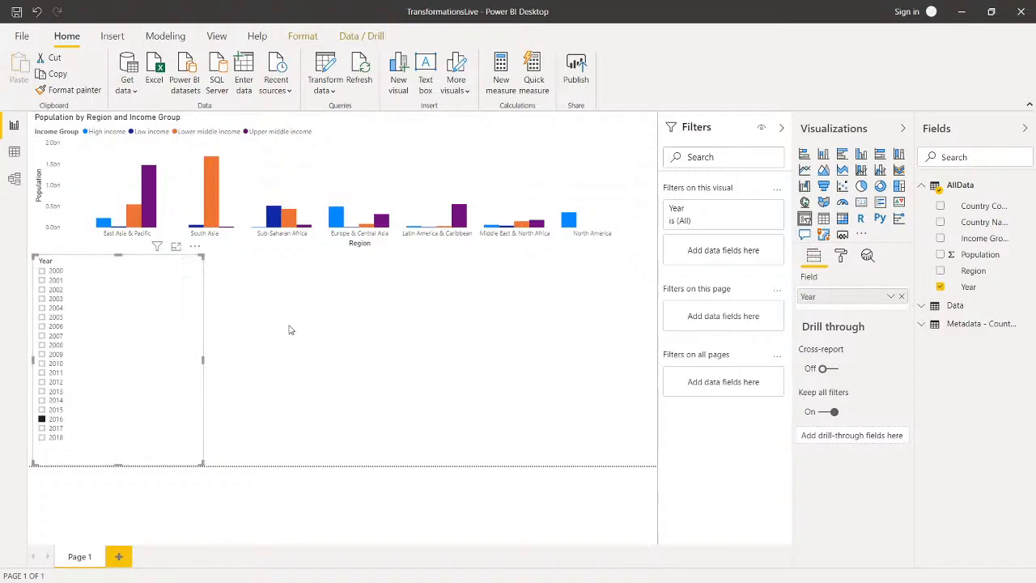
pyautogui.moveTo(203, 361); pyautogui.dragTo(137, 364)
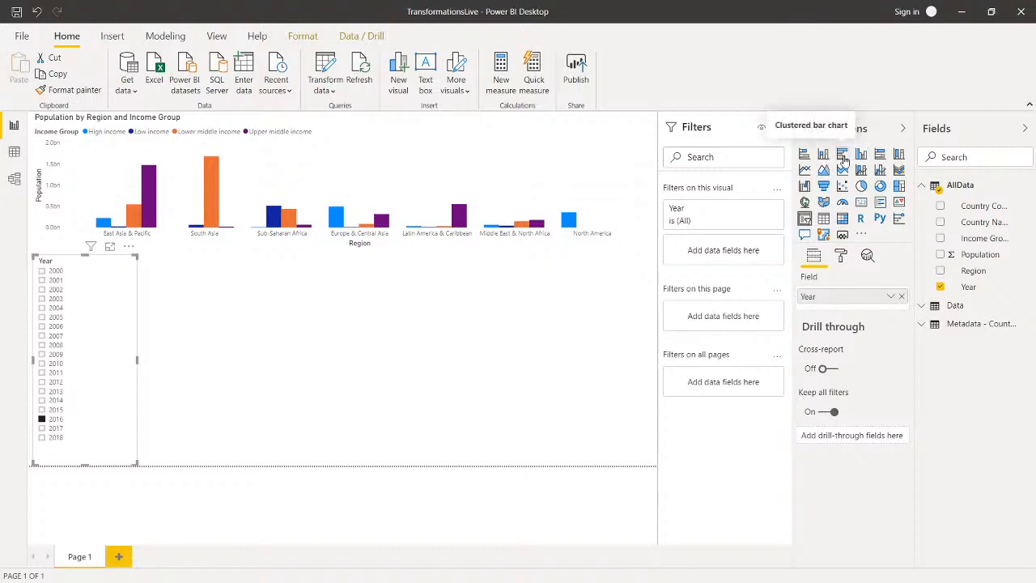
# Step: Add a clustered bar chart of Population by Country Name beside the slicer, narrowed to slightly over a quarter of the page width
pyautogui.click(522, 325)
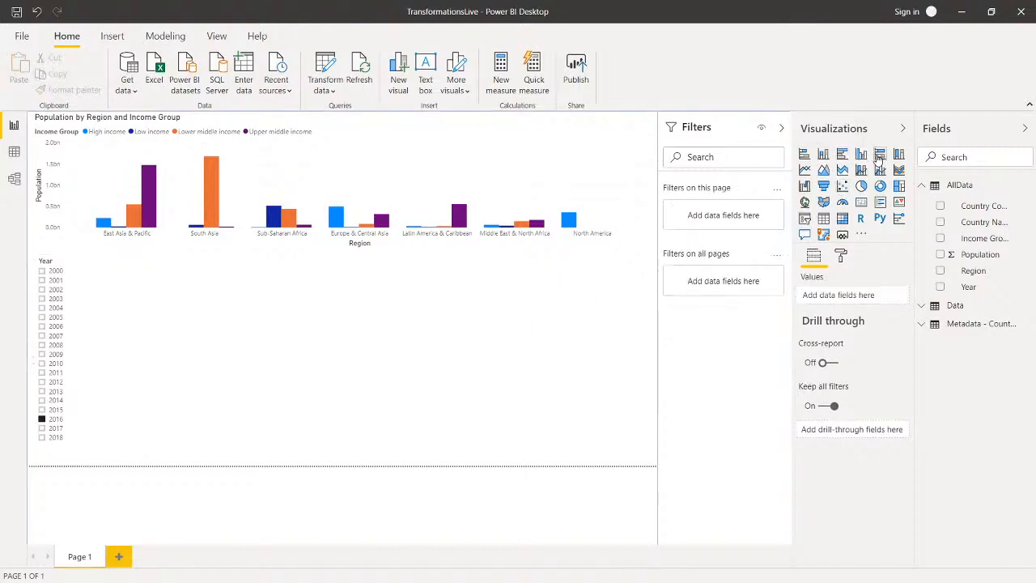
pyautogui.click(843, 154)
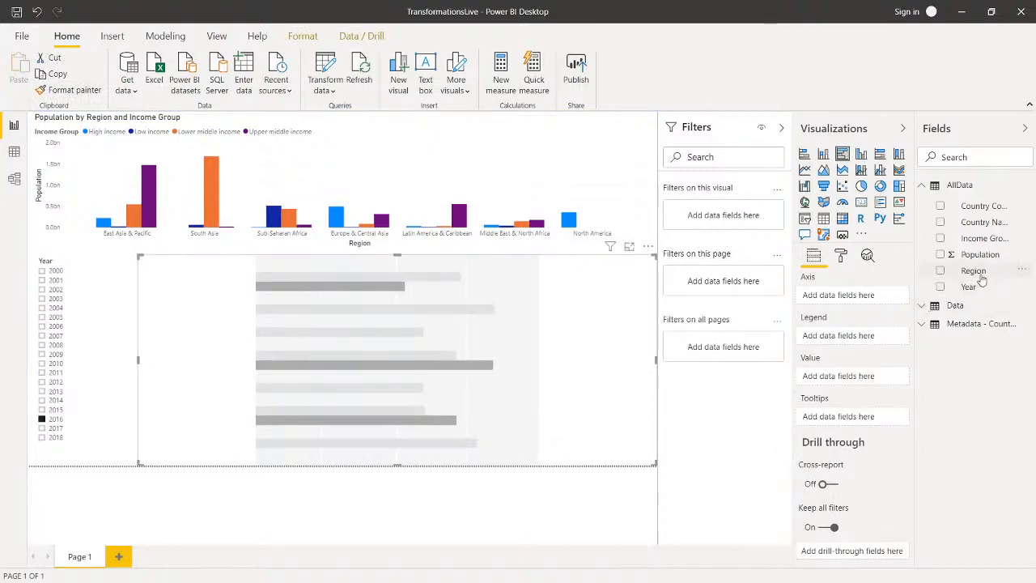
pyautogui.moveTo(980, 256); pyautogui.dragTo(844, 382)
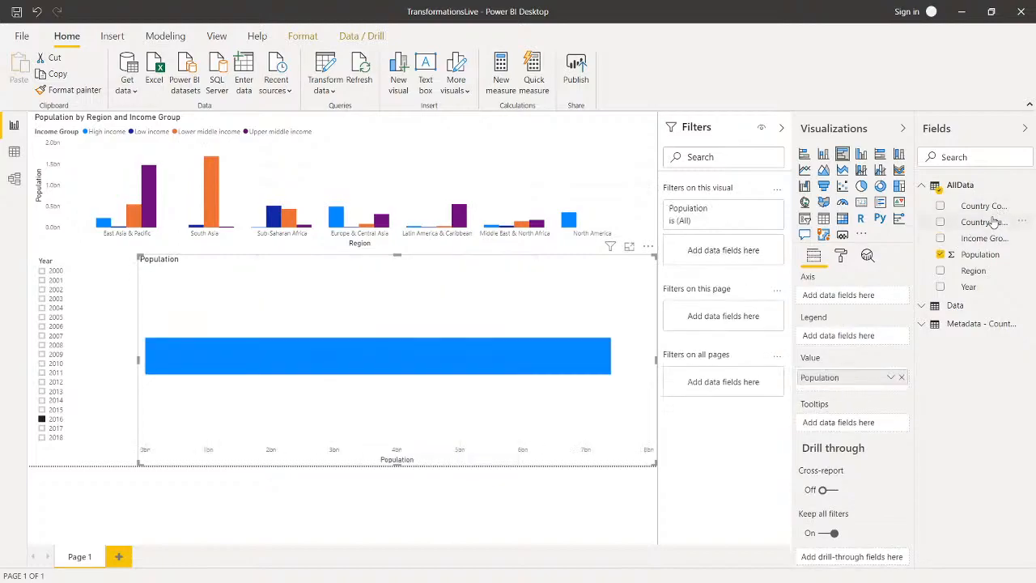
pyautogui.moveTo(956, 250); pyautogui.dragTo(860, 295)
pyautogui.moveTo(662, 360); pyautogui.dragTo(416, 362)
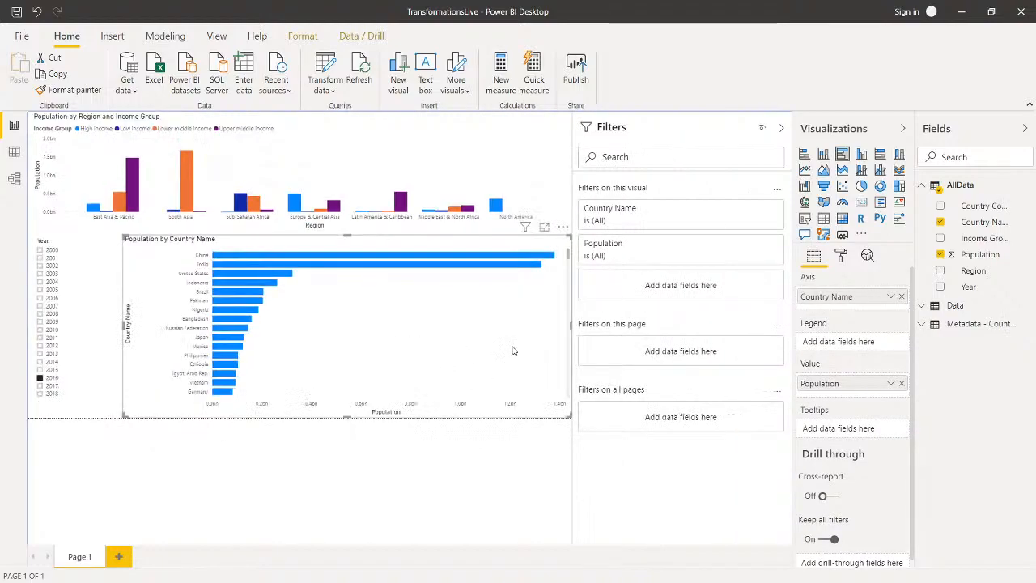
pyautogui.moveTo(456, 327); pyautogui.dragTo(276, 334)
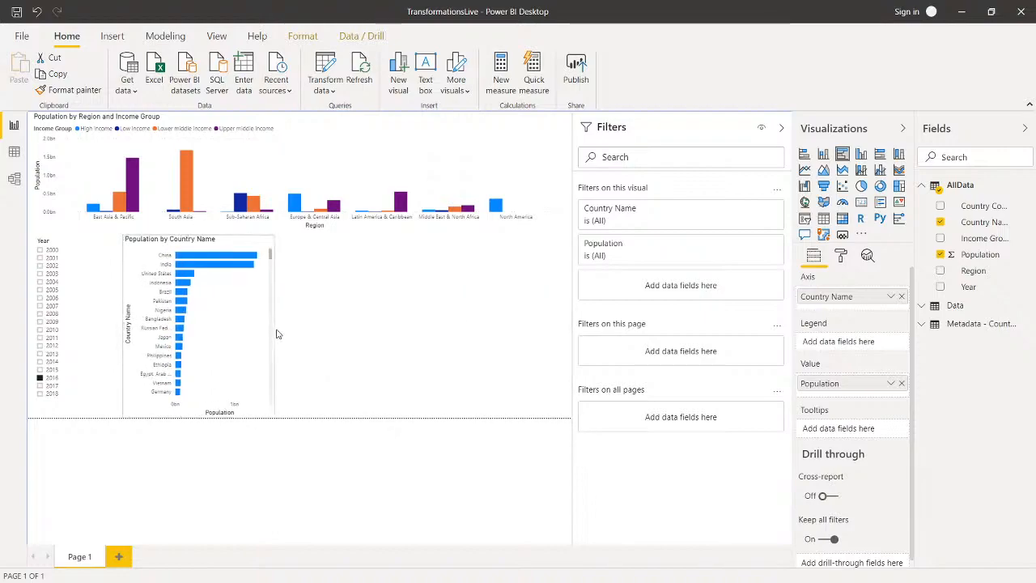
# Step: Collapse the Filters pane and add a pie chart of Population with Income Group as the legend in the remaining page space
pyautogui.click(782, 128)
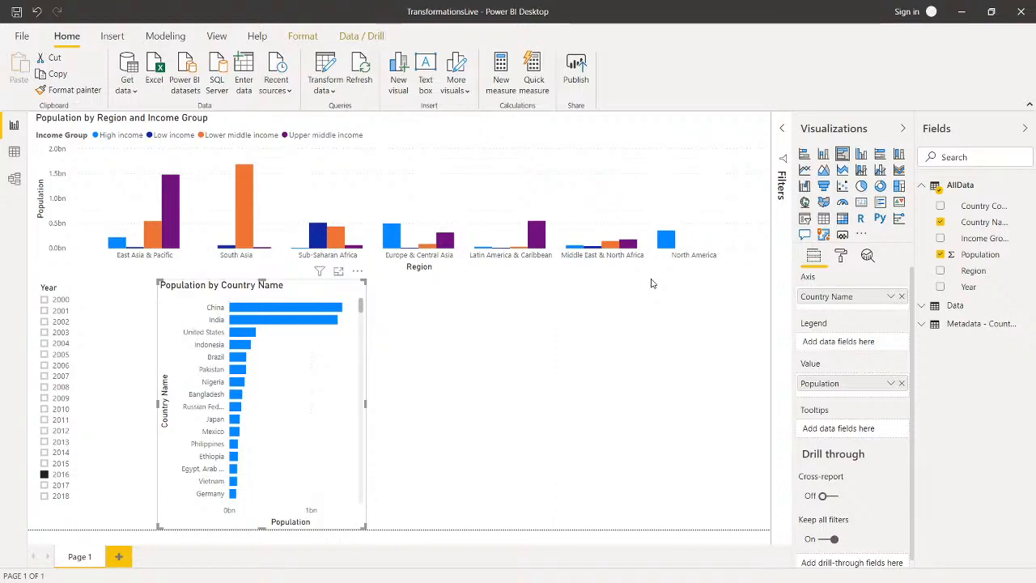
pyautogui.click(649, 383)
pyautogui.click(861, 186)
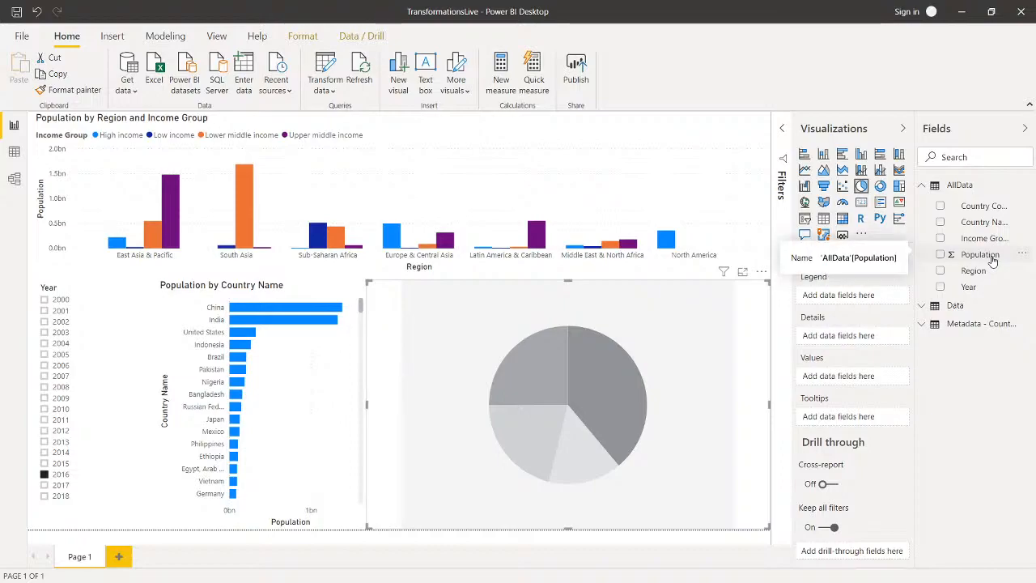
pyautogui.moveTo(992, 259); pyautogui.dragTo(846, 381)
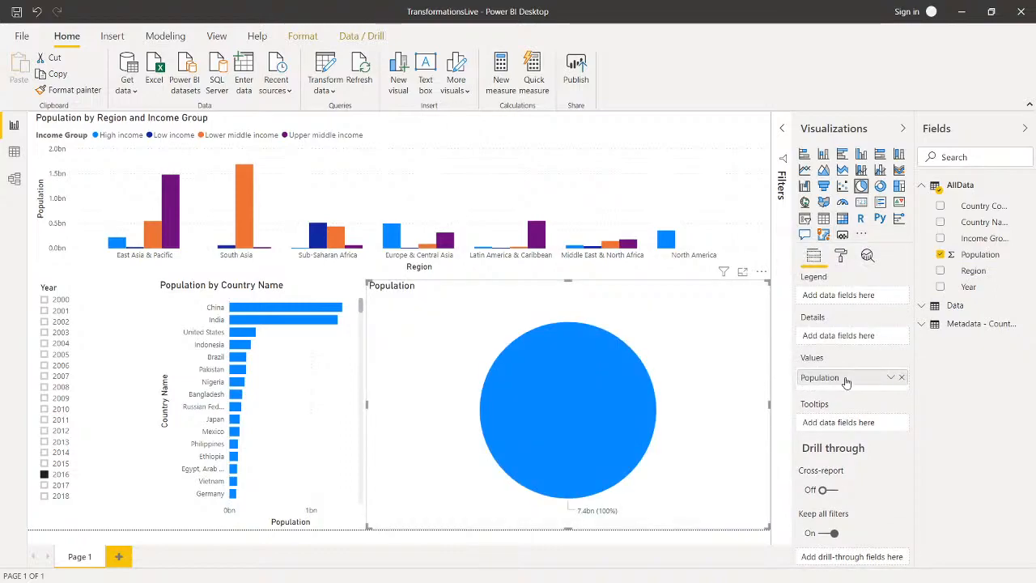
pyautogui.moveTo(984, 239); pyautogui.dragTo(861, 296)
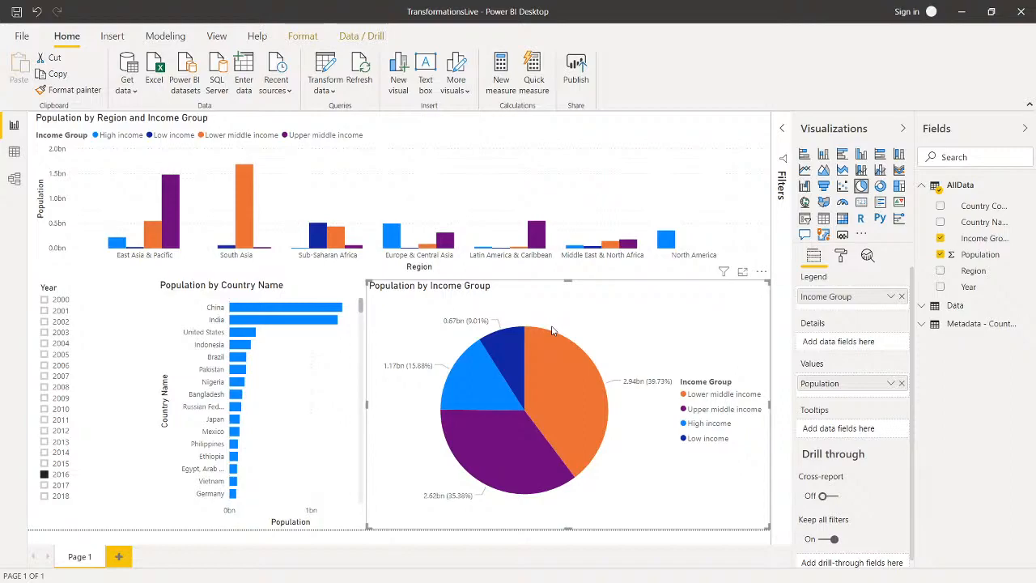
# Step: Switch to the source population workbook in Excel, review its Data and Metadata - Countries sheets, and return to the Power BI report
pyautogui.hotkey('alt', 'Tab')
pyautogui.hotkey('alt', 'Tab')
pyautogui.hotkey('alt', 'Tab')
pyautogui.hotkey('alt', 'Tab')
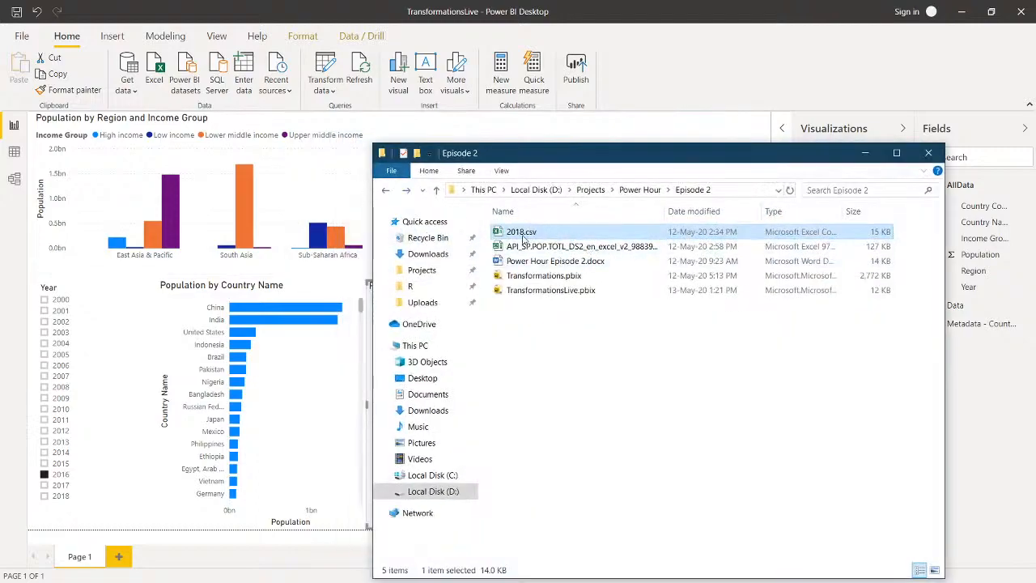
pyautogui.doubleClick(528, 243)
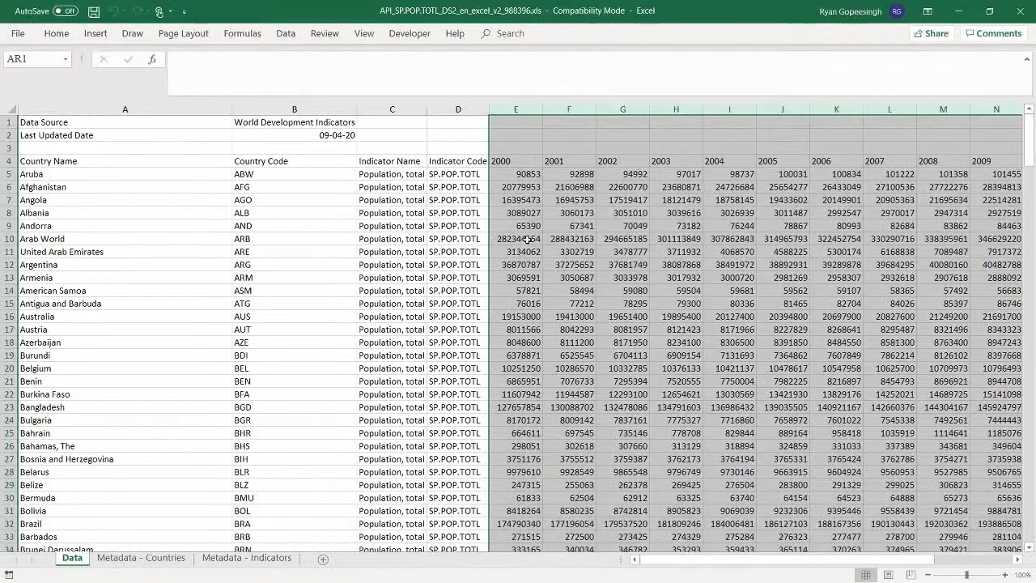
pyautogui.click(399, 227)
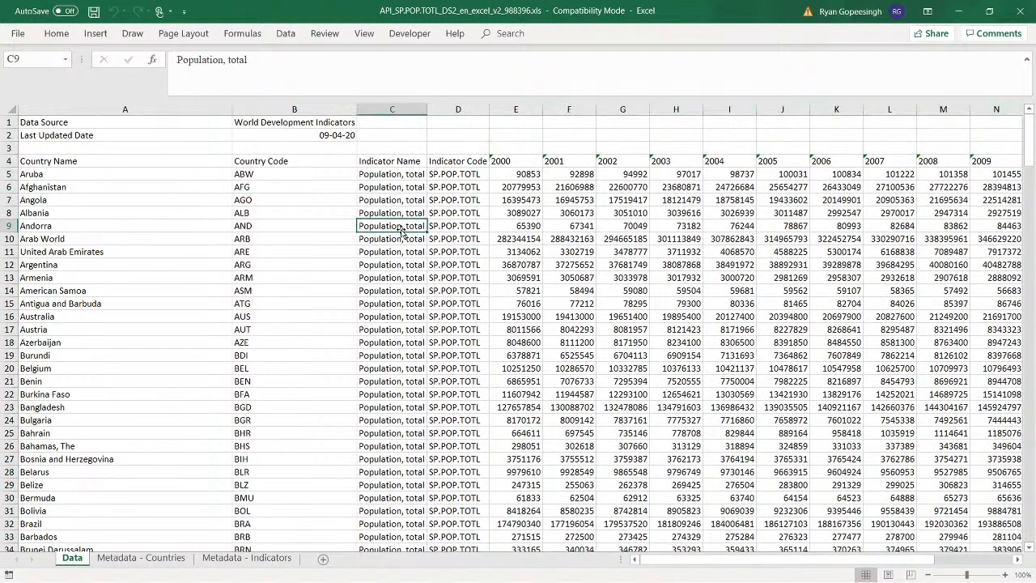
pyautogui.click(142, 557)
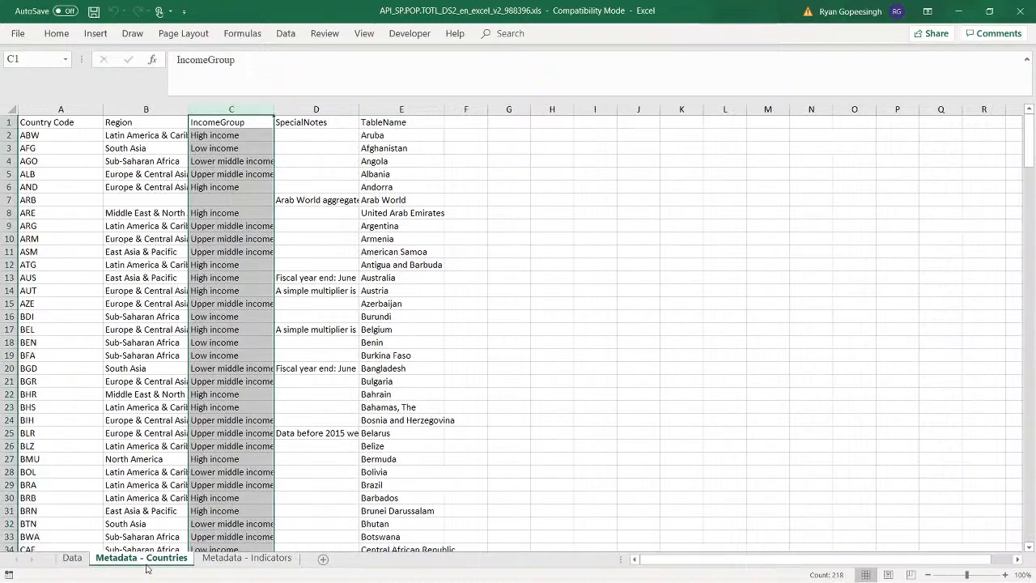
pyautogui.click(72, 558)
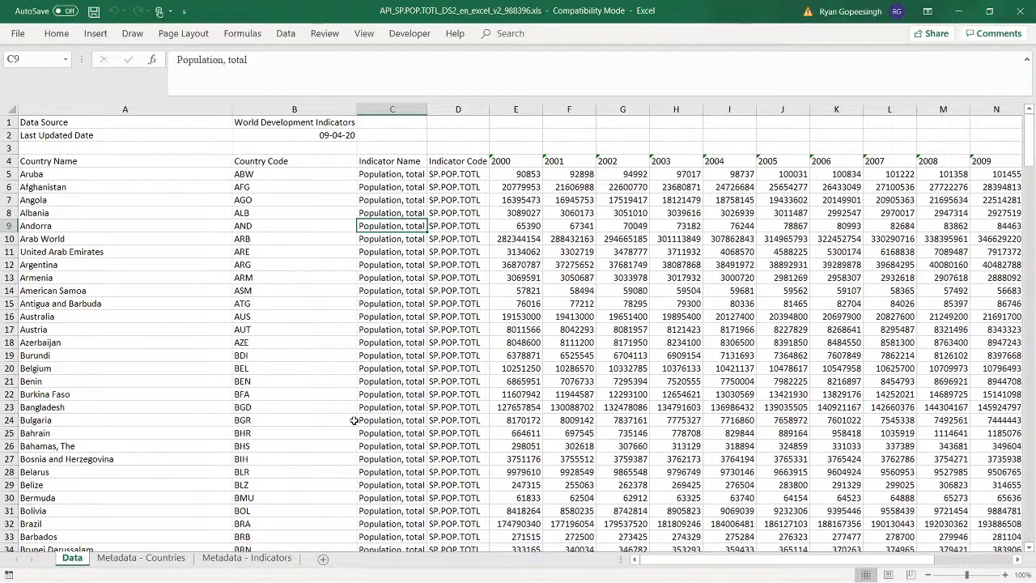
pyautogui.hotkey('alt', 'Tab')
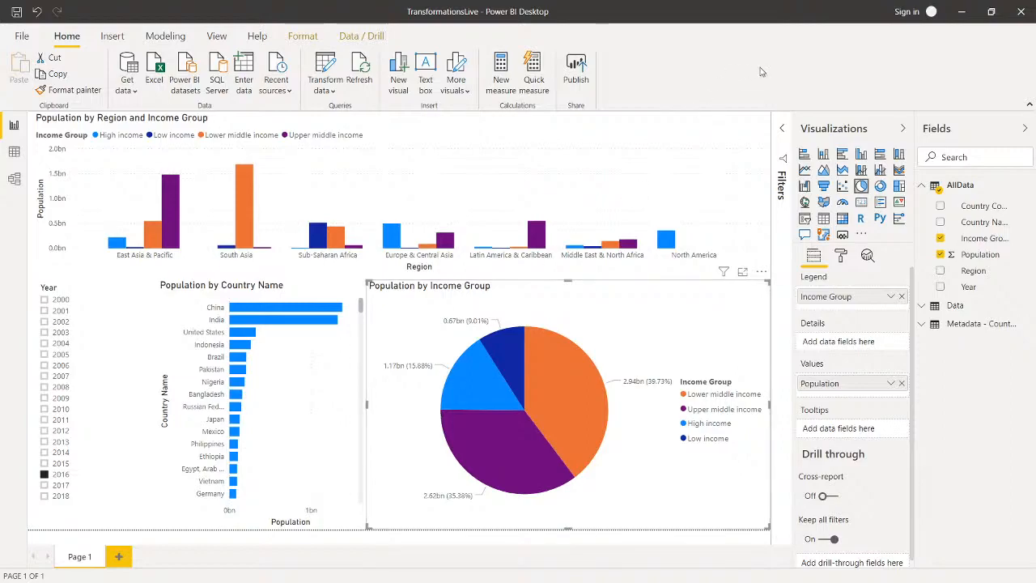
pyautogui.click(966, 15)
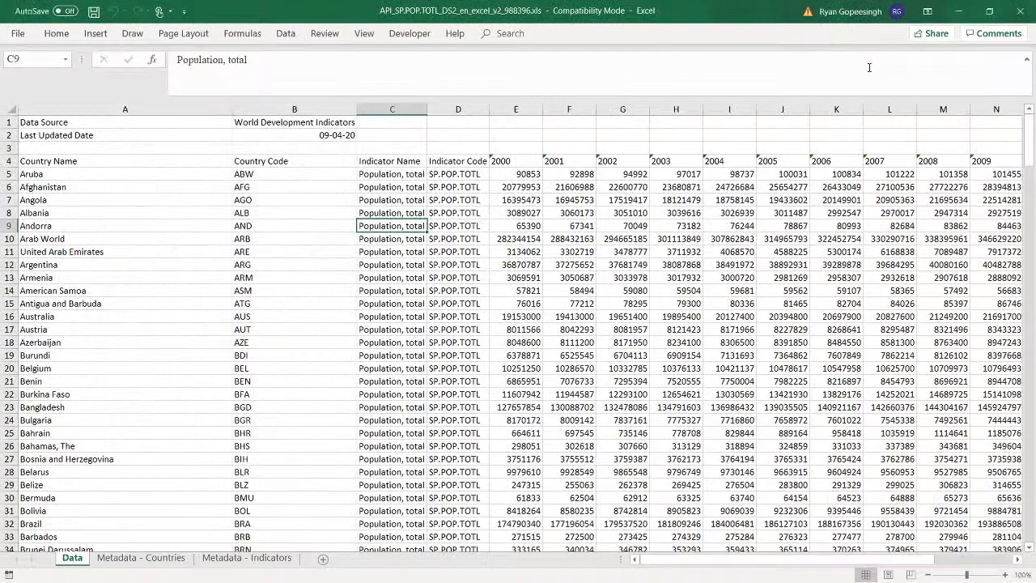
pyautogui.click(958, 13)
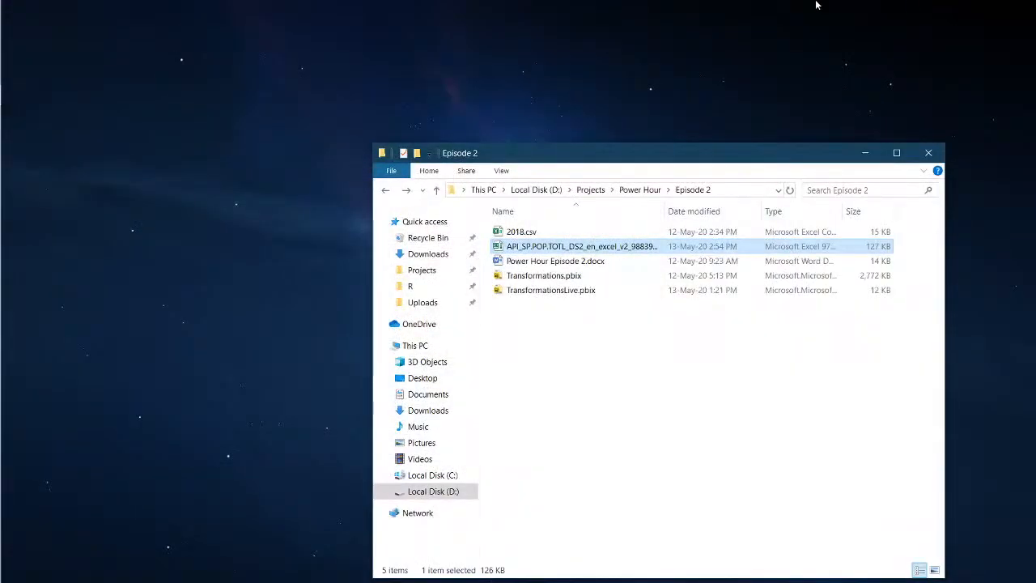
pyautogui.click(23, 285)
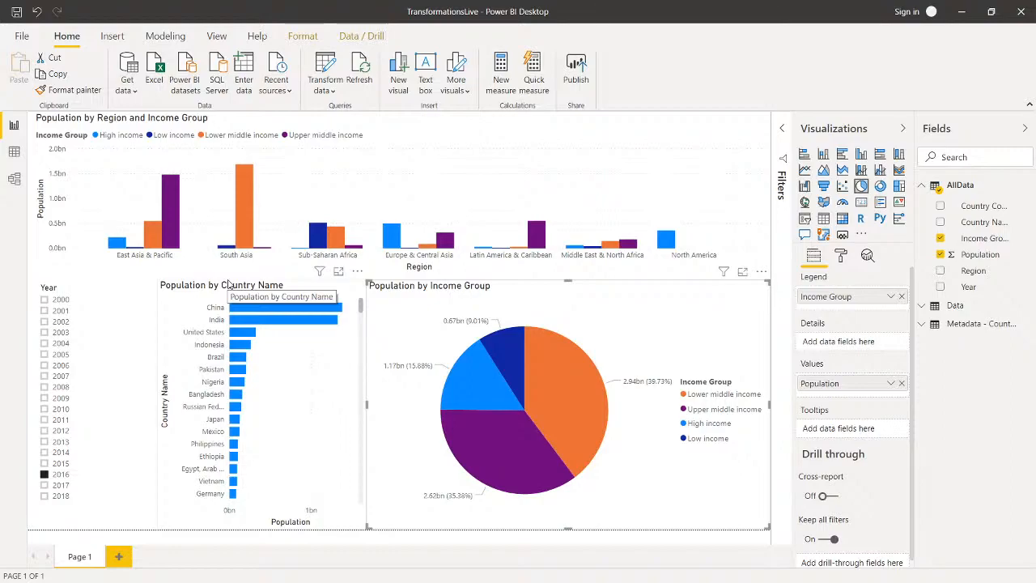
pyautogui.hotkey('alt', 'Tab')
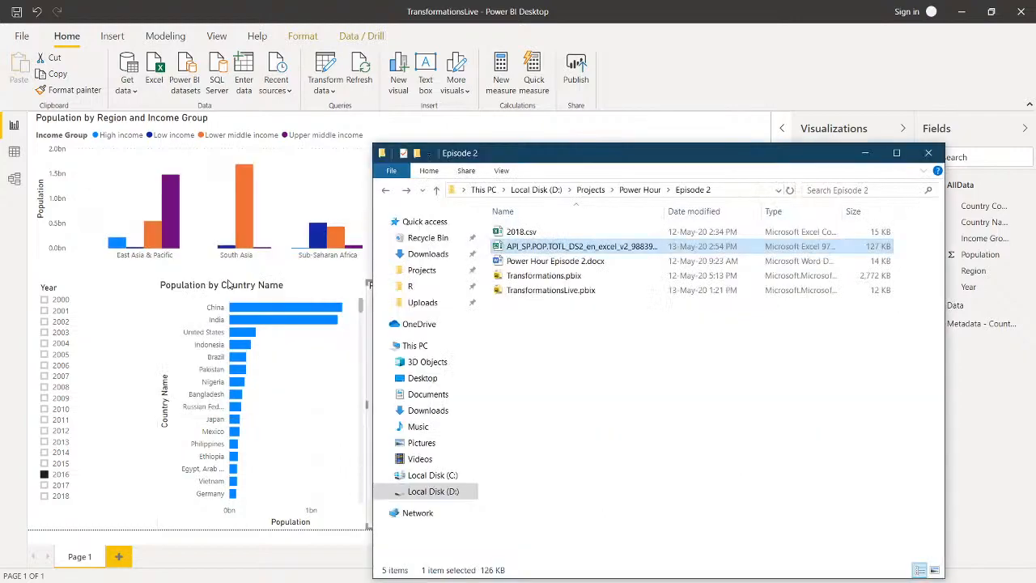
pyautogui.hotkey('alt', 'Tab')
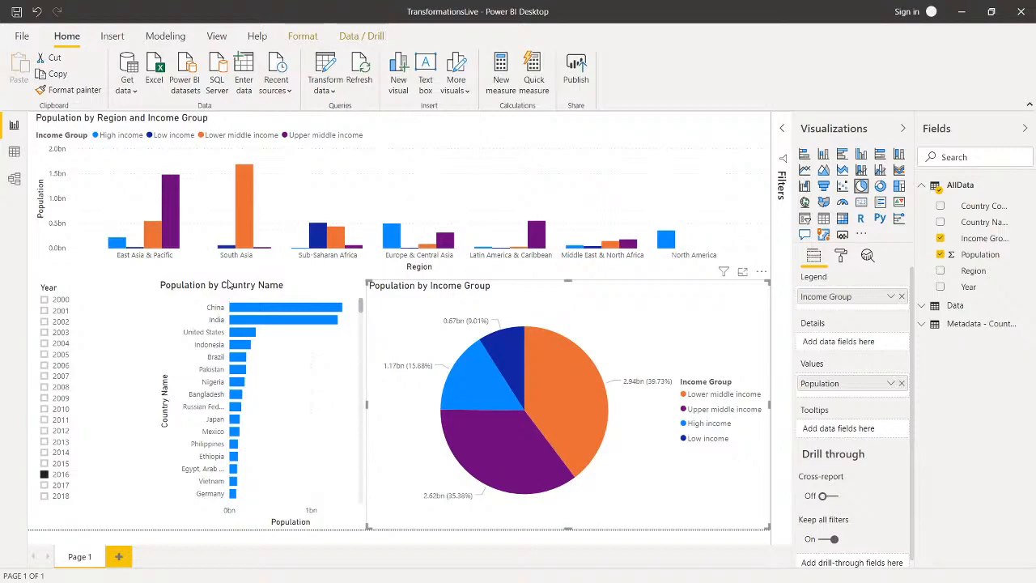
# Step: Switch to OBS and make the end image source visible in the scene
pyautogui.hotkey('alt', 'Tab')
pyautogui.hotkey('alt', 'Tab')
pyautogui.hotkey('alt', 'Tab')
pyautogui.hotkey('alt', 'Tab')
pyautogui.hotkey('alt', 'Tab')
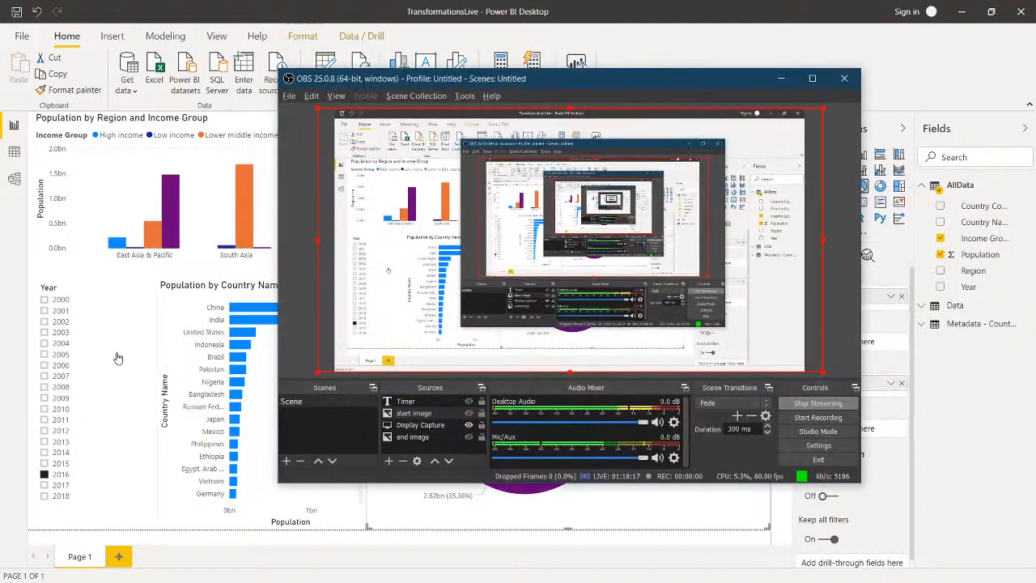
pyautogui.click(469, 437)
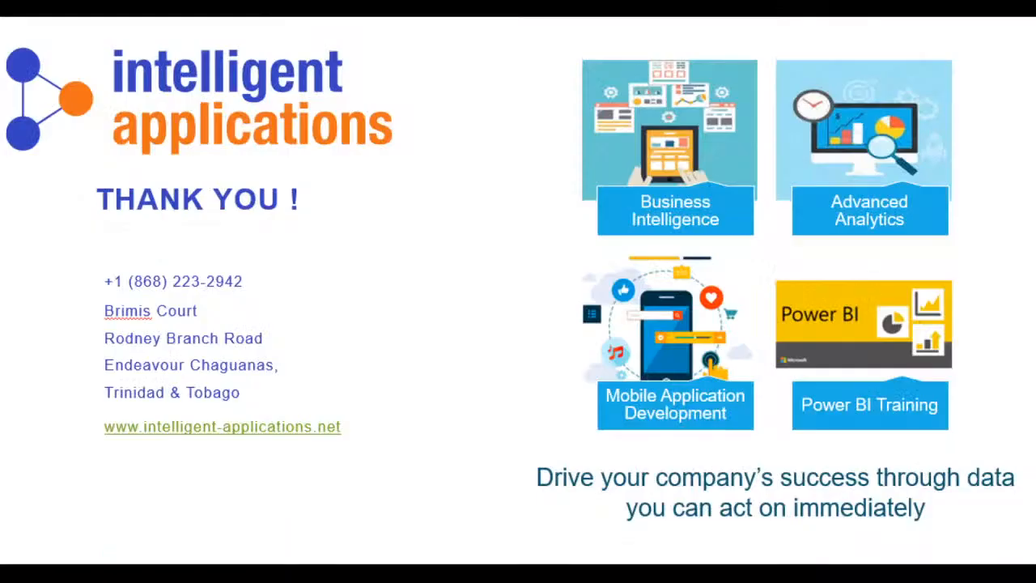